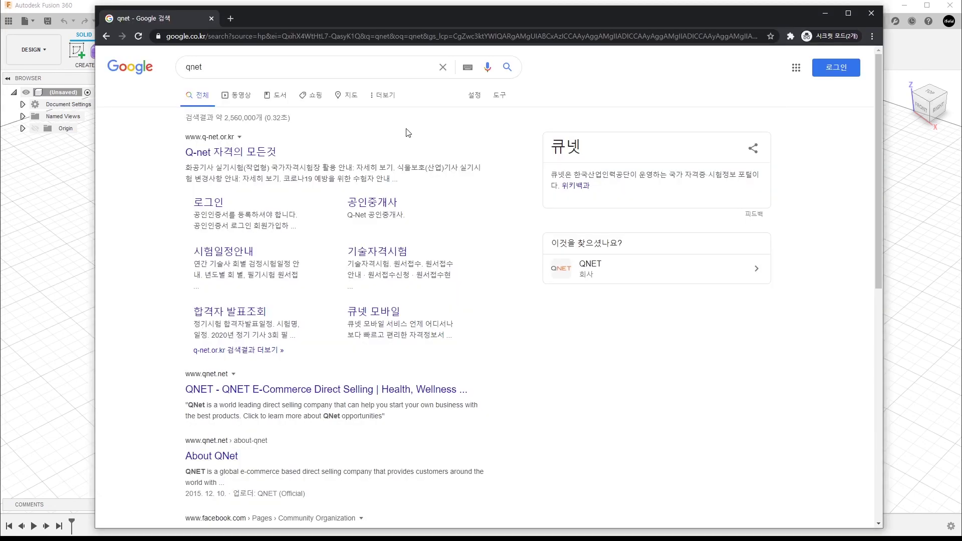
On Q-Net, search the 공개문제 list for 3D and open the 3D프린터운용기능사 post
click(260, 153)
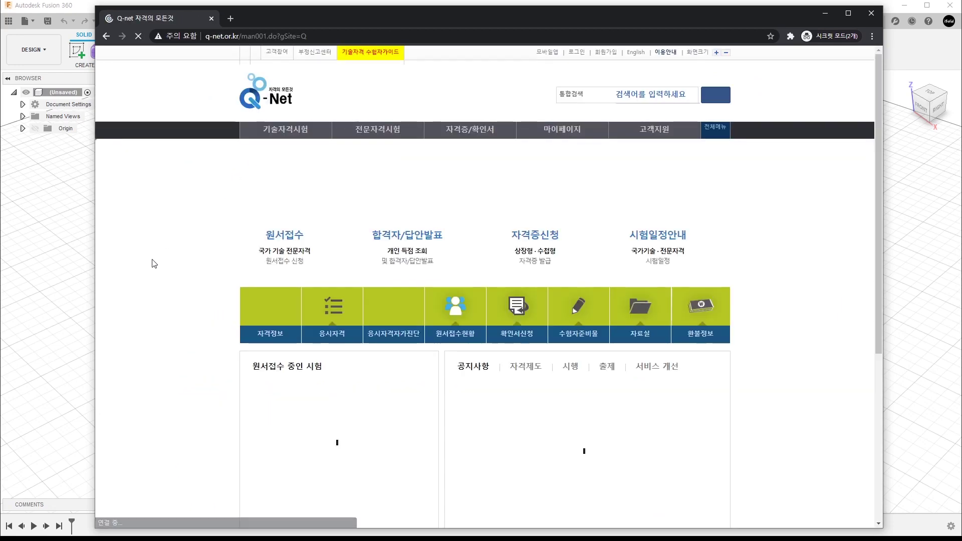
click(640, 333)
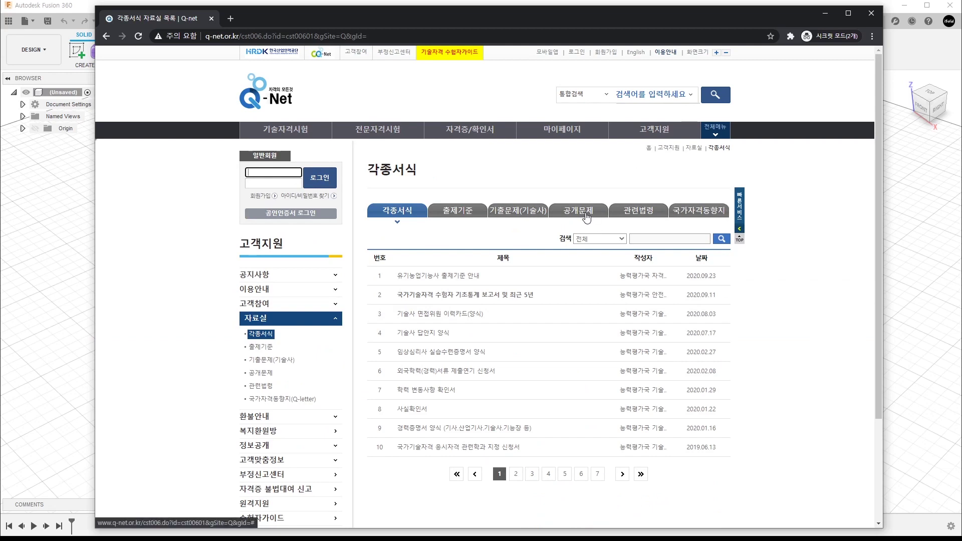
click(584, 214)
click(652, 239)
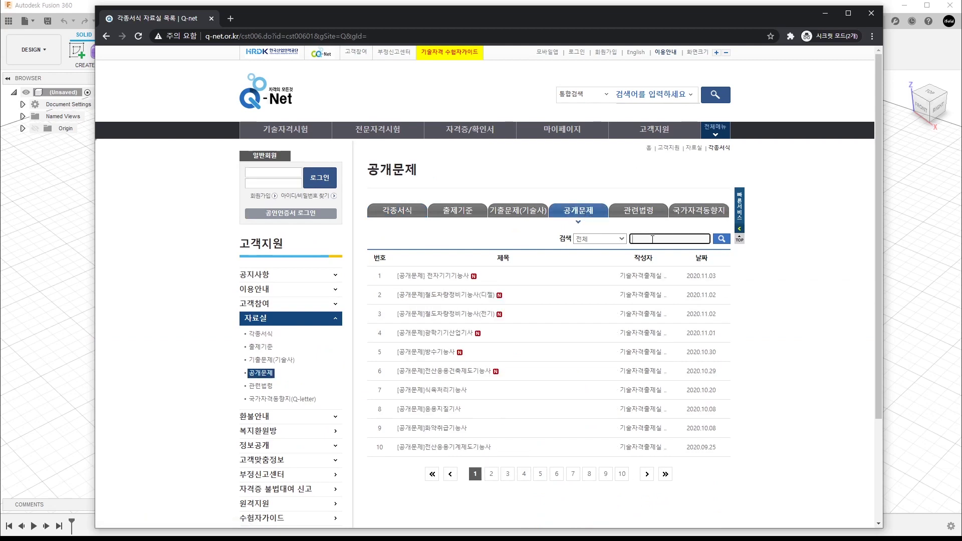
text(3D)
double_click(652, 239)
click(721, 239)
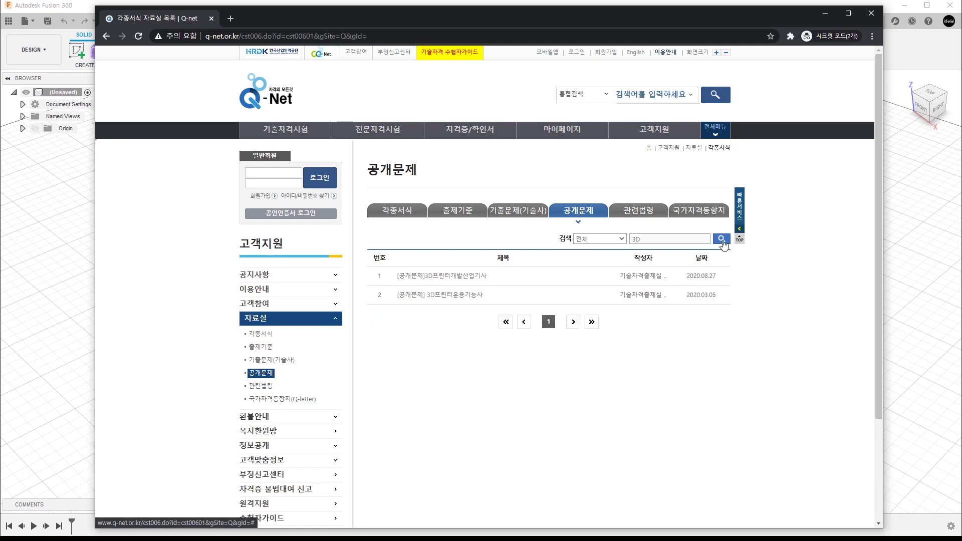
click(466, 298)
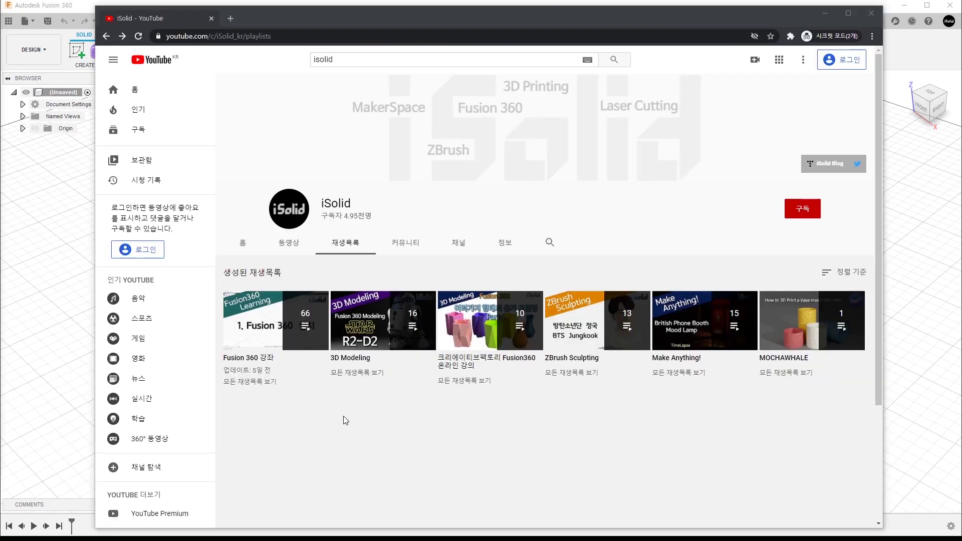
Open the full iSolid Fusion 360 강좌 playlist and scroll through its videos
click(265, 388)
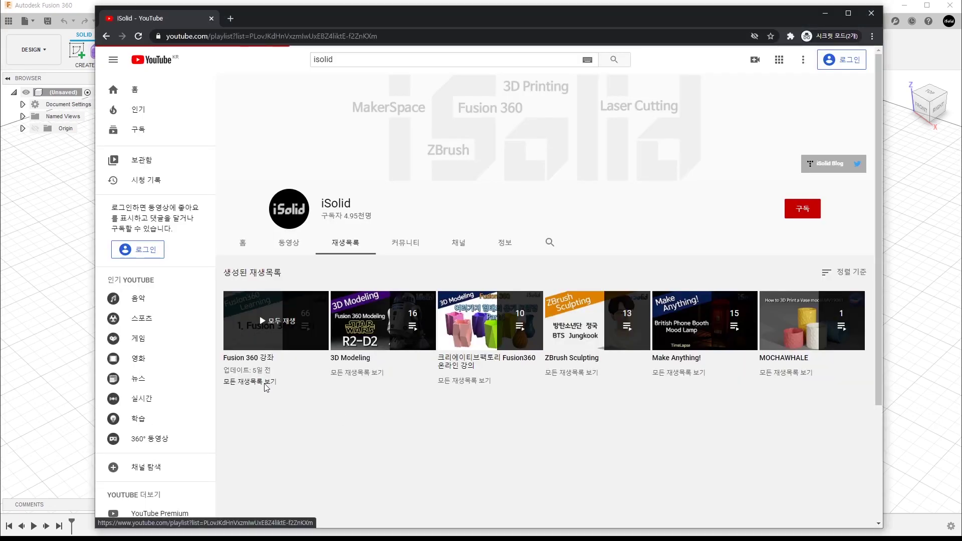
scroll(481, 351, down, 1)
scroll(481, 357, down, 1)
scroll(481, 357, down, 1)
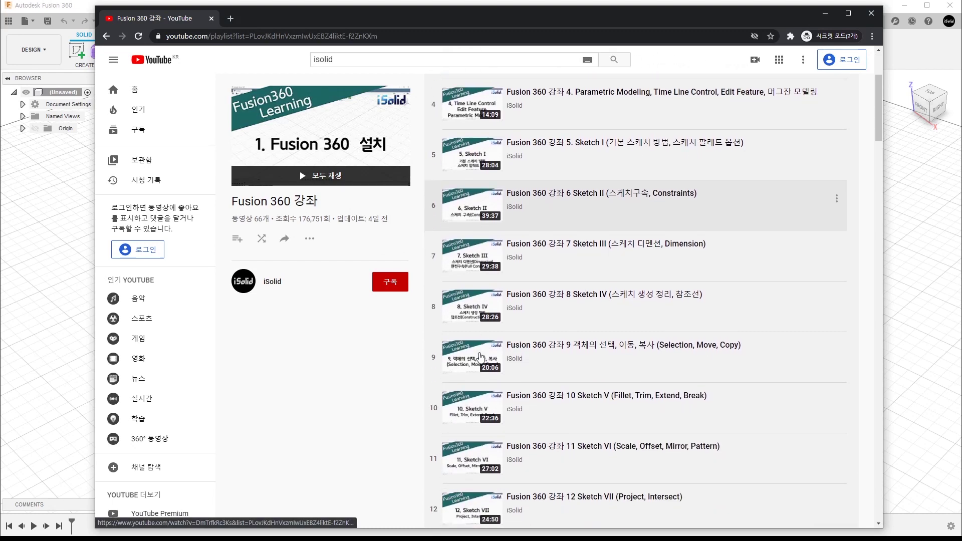
scroll(441, 346, down, 1)
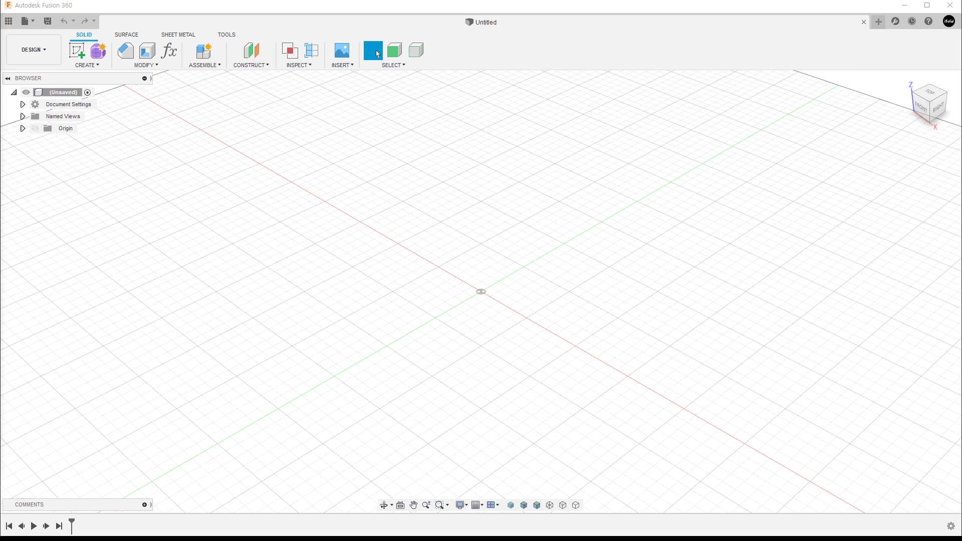
Bring the exam drawing PDF to the front with Alt+Tab
key(alt+Tab)
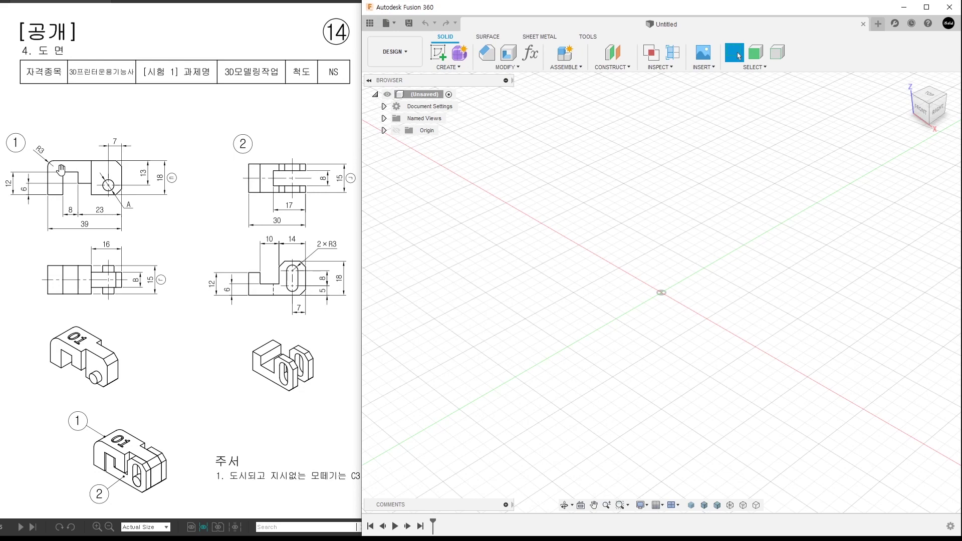
Start a sketch on the front plane and draw a rectangle from the origin
click(441, 54)
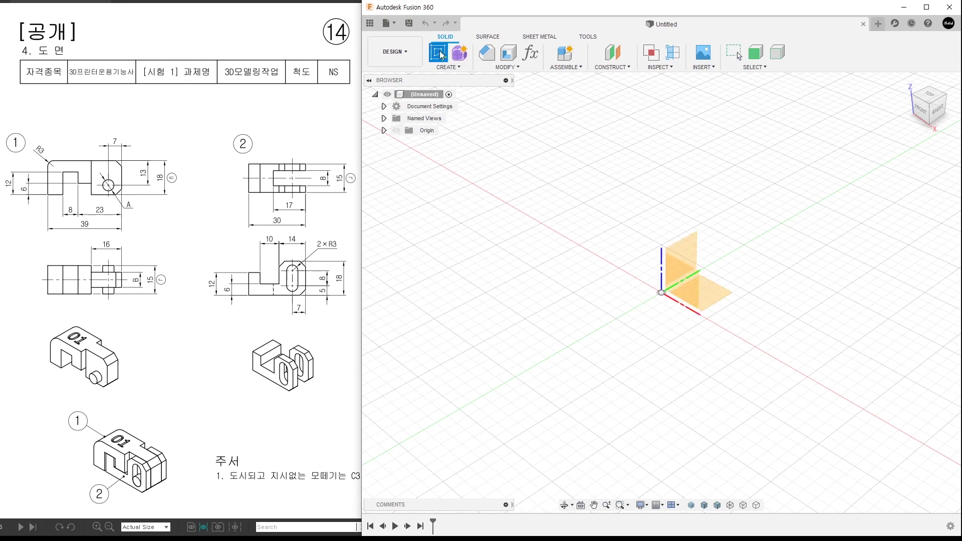
click(687, 274)
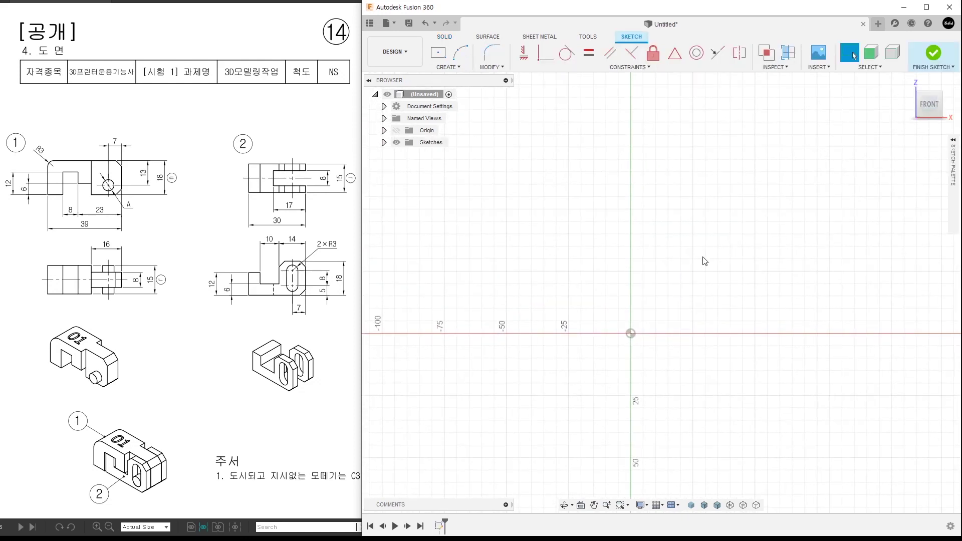
middle_drag(676, 294, 608, 275)
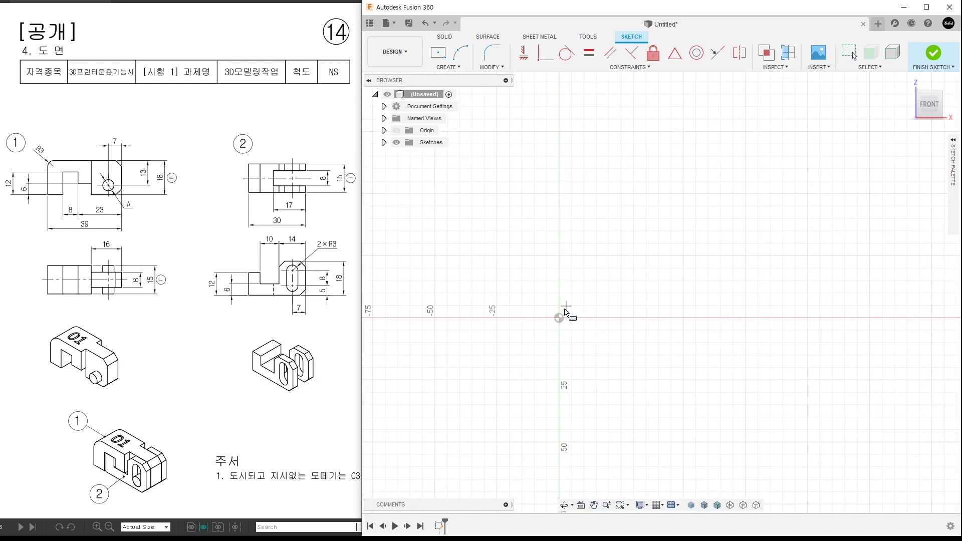
click(559, 317)
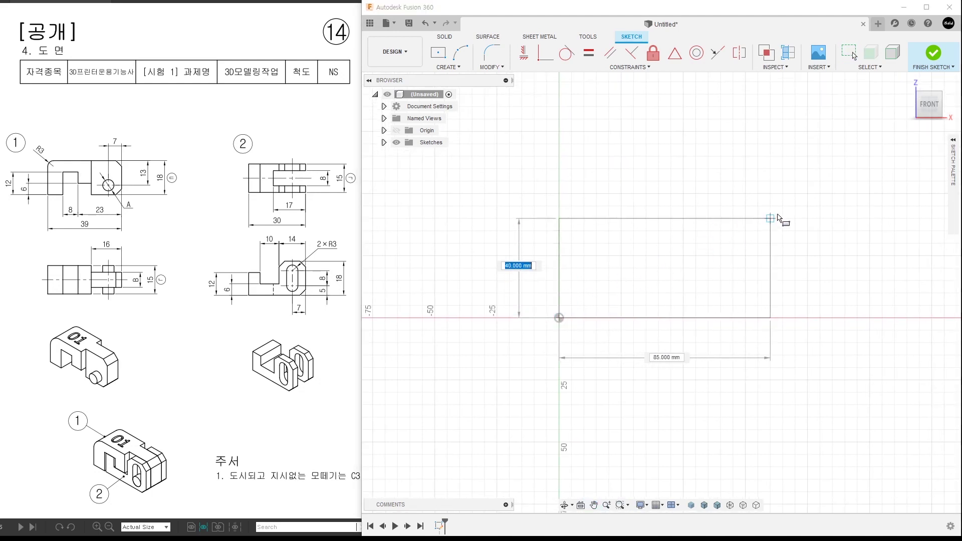
click(807, 193)
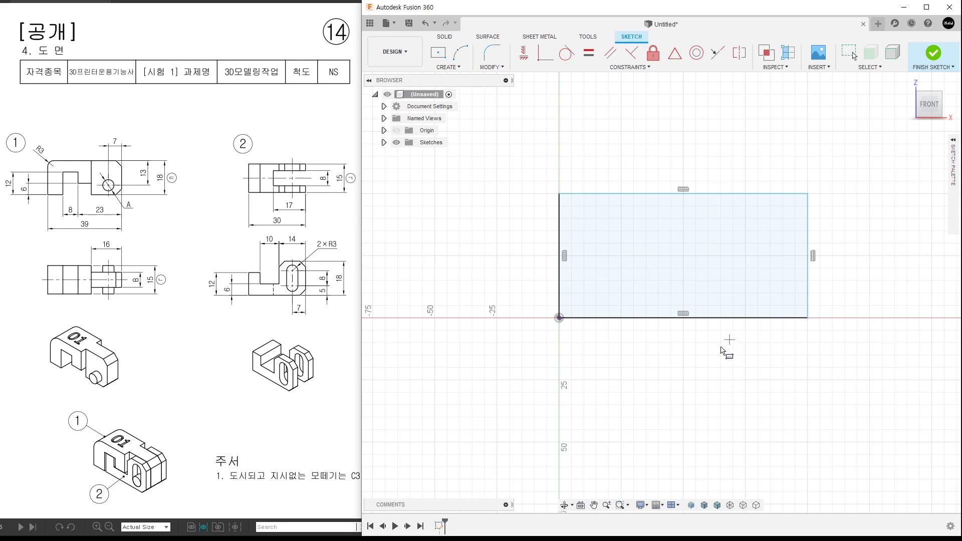
middle_drag(722, 349, 684, 359)
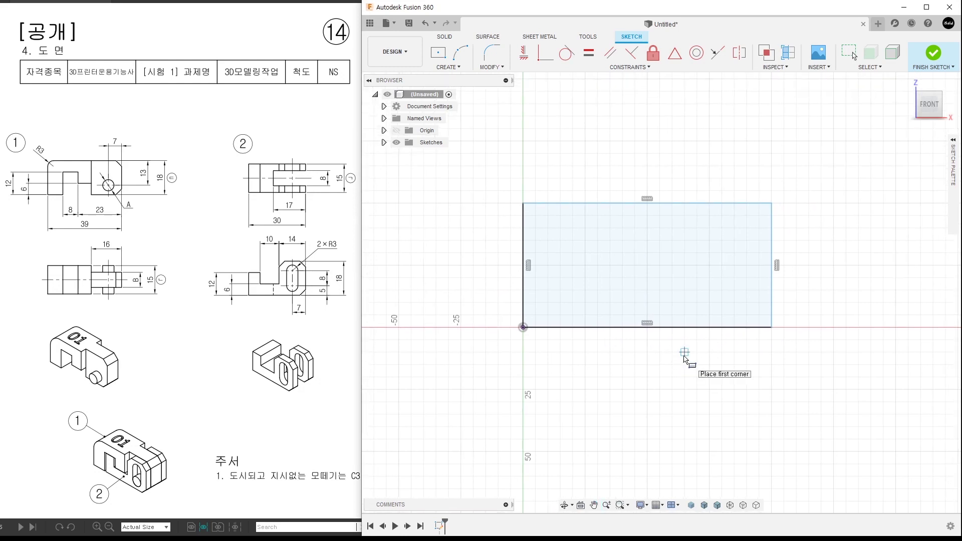
Draw a vertical dividing line and the stepped slot outline inside the rectangle
key(l)
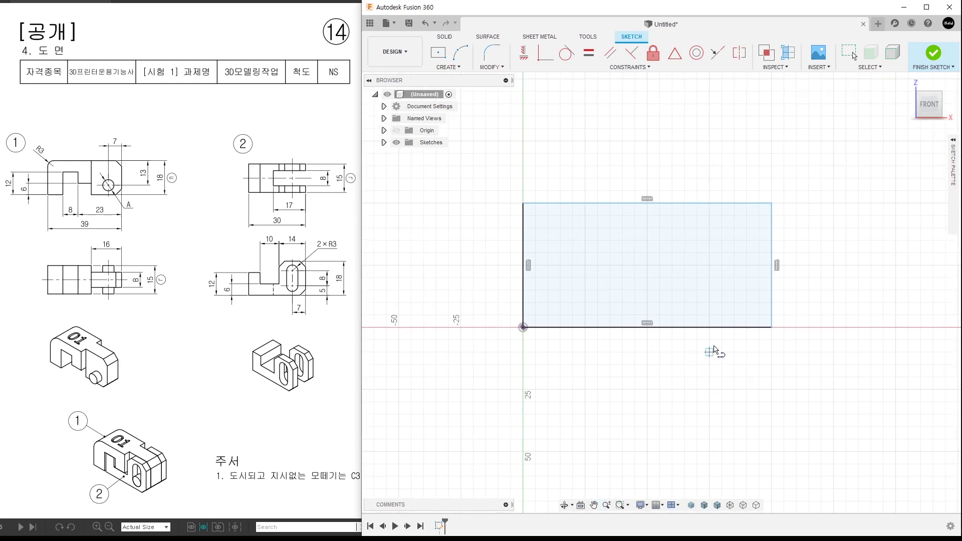
click(696, 327)
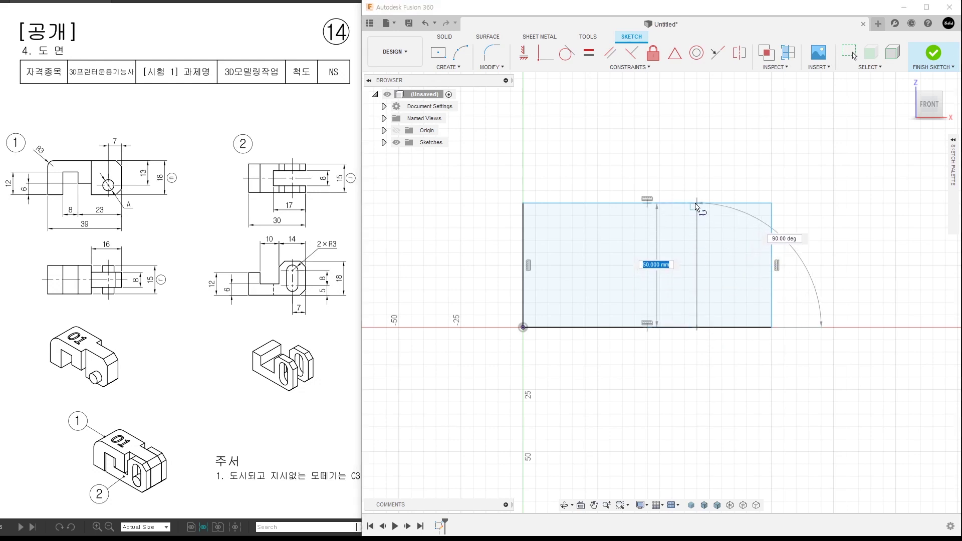
double_click(697, 203)
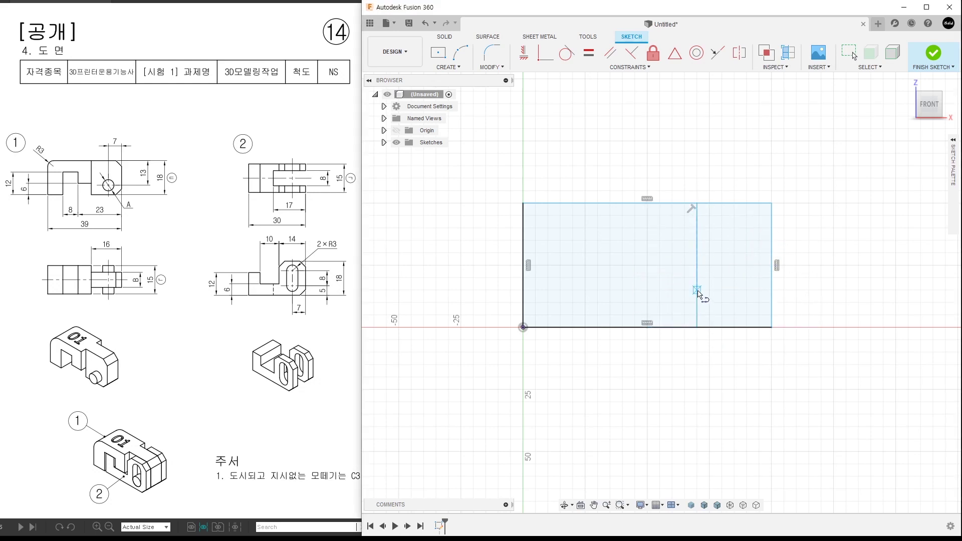
click(659, 289)
click(659, 253)
click(597, 252)
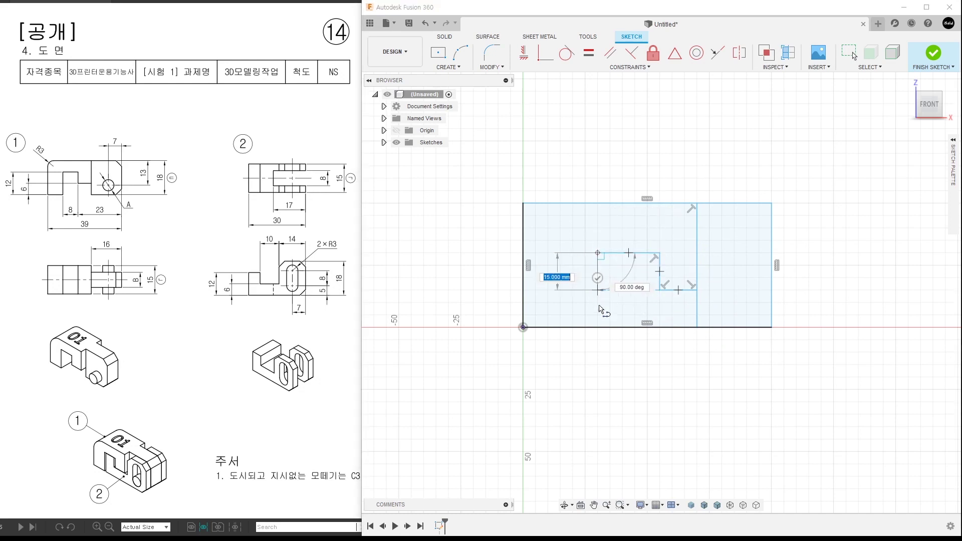
double_click(596, 327)
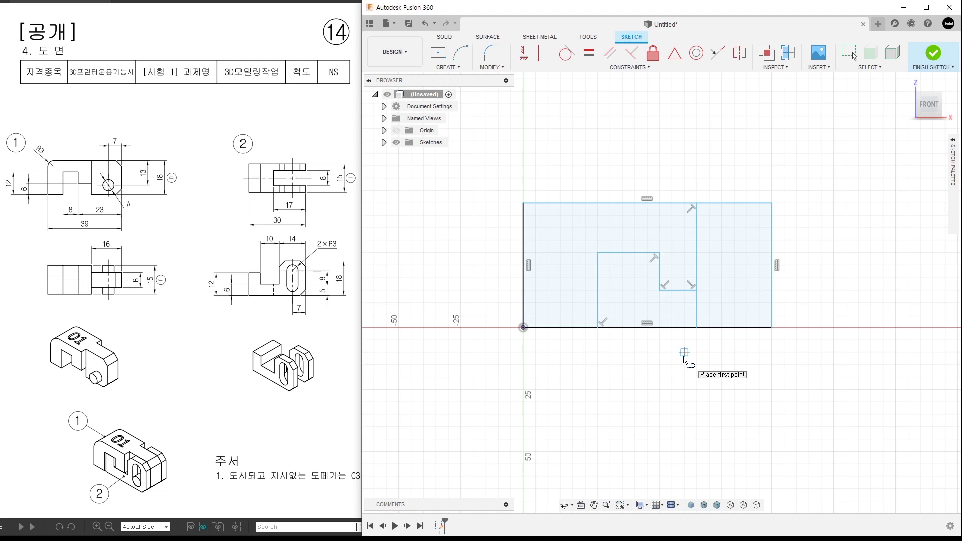
Add the hole circle in the right section and trim the bottom edge under the slot
key(c)
click(733, 289)
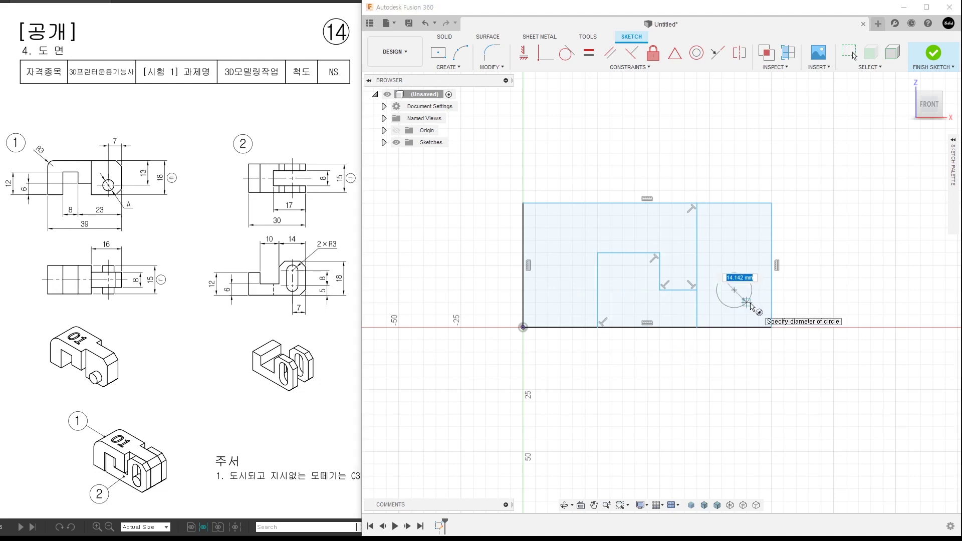
click(746, 302)
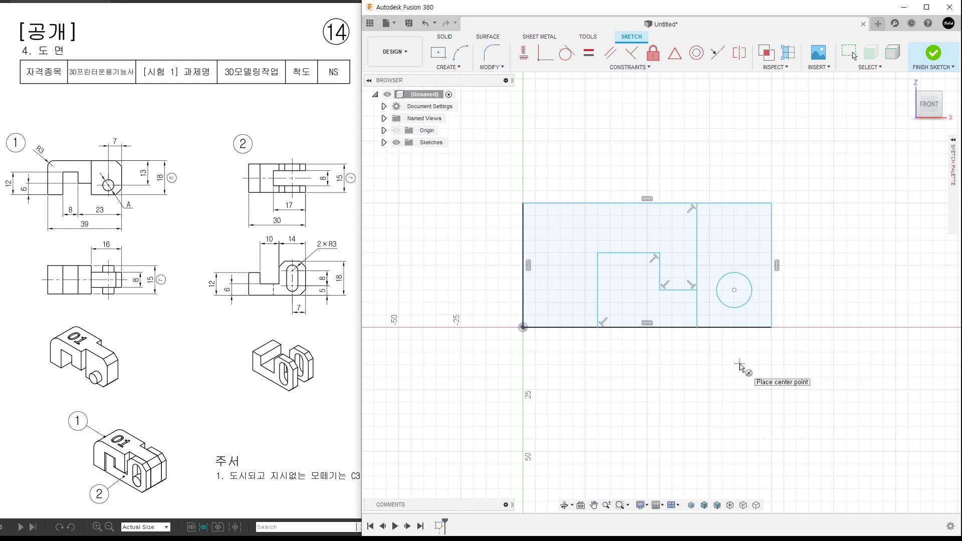
key(t)
click(654, 328)
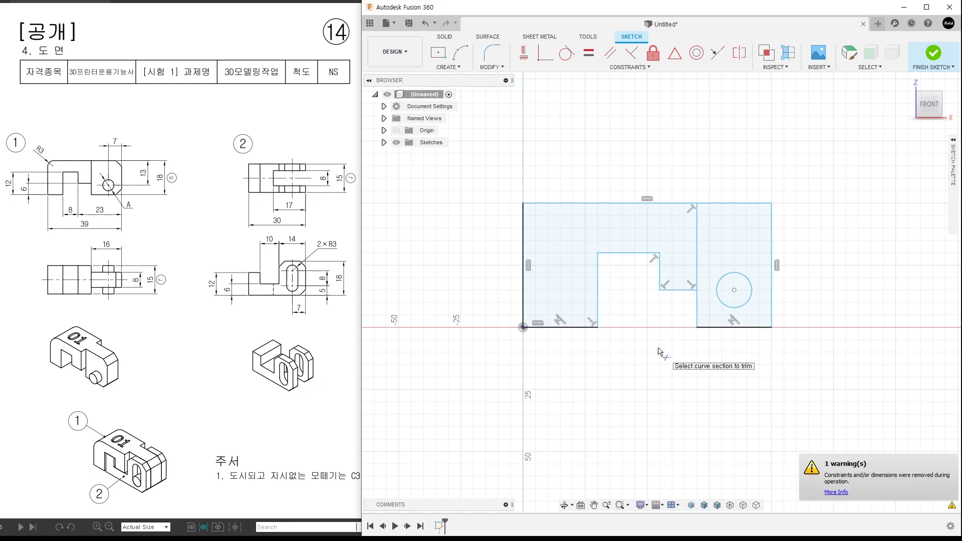
key(Escape)
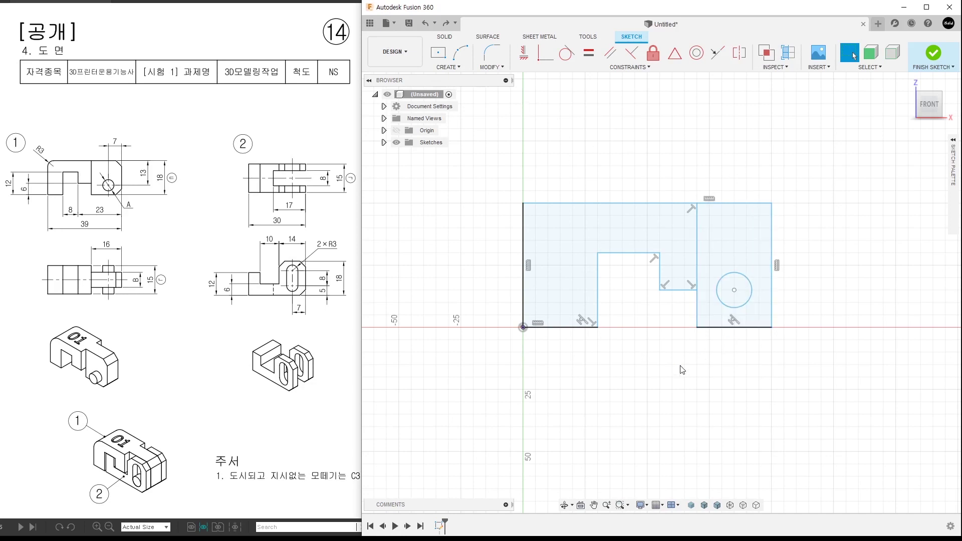
key(d)
click(653, 202)
Dimension the outline 39 mm wide and 18 mm tall
click(652, 177)
text(39)
key(Return)
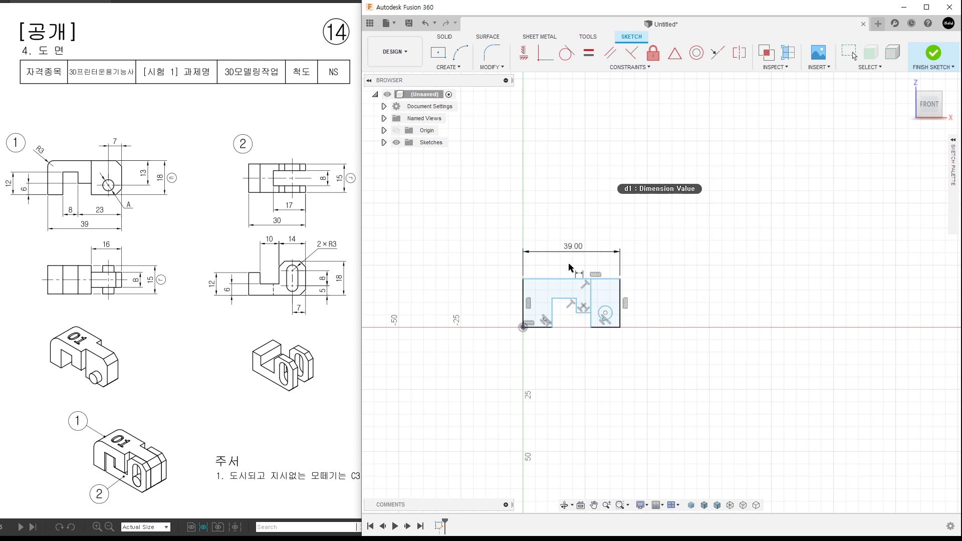
scroll(576, 270, up, 5)
middle_drag(576, 271, 643, 205)
drag(639, 167, 634, 222)
click(778, 316)
click(840, 321)
text(18)
key(Return)
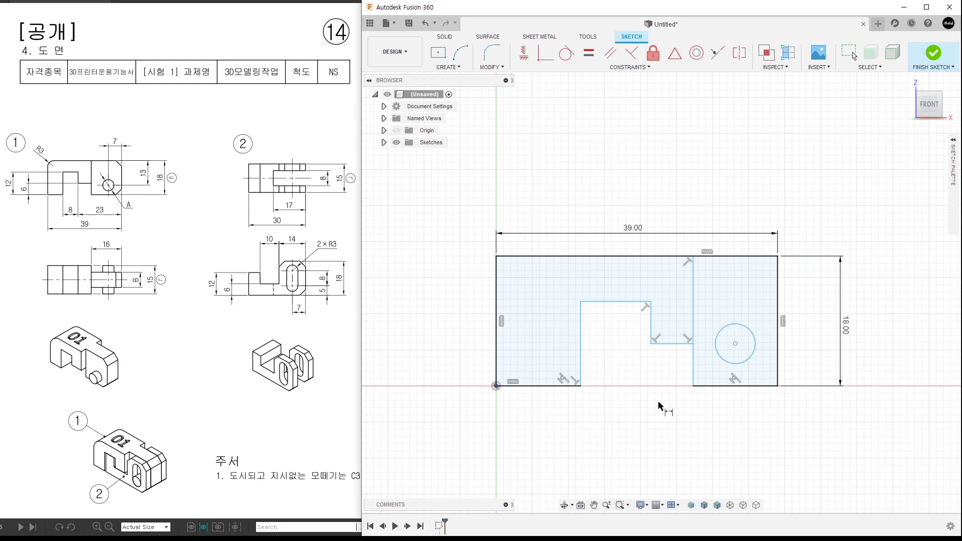
Dimension the hole Ø6, its centre 7 mm from the right and 13 mm from the top
click(749, 358)
click(790, 415)
text(6)
key(Return)
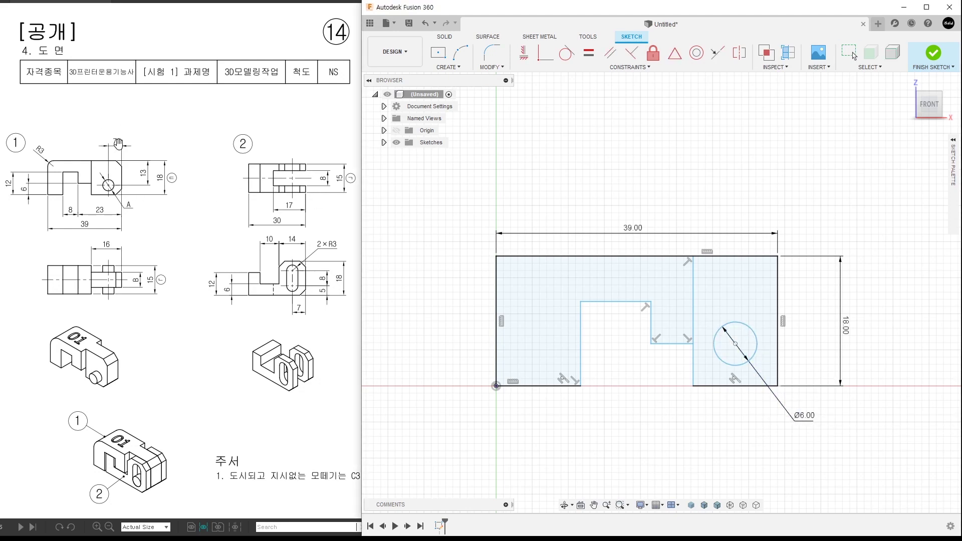
click(735, 344)
click(778, 349)
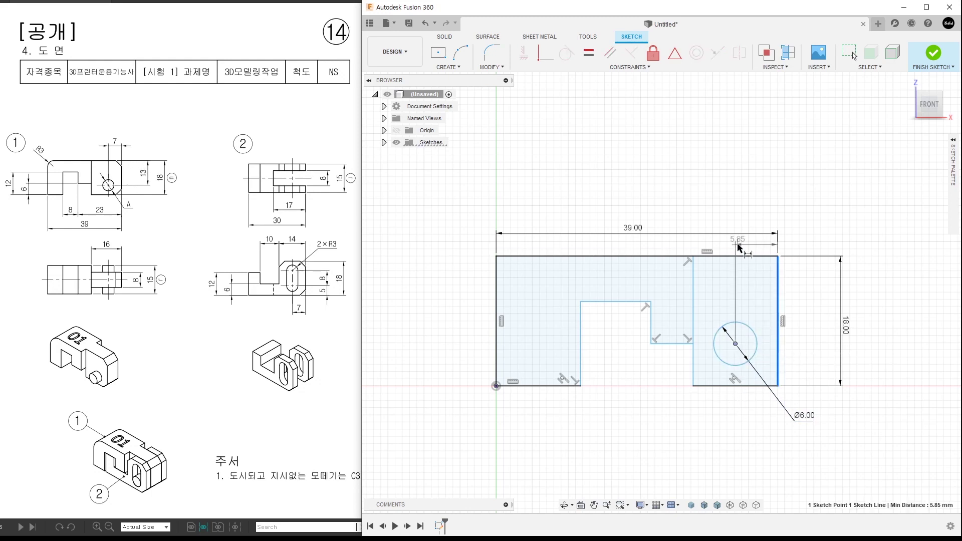
click(737, 245)
text(7)
key(Return)
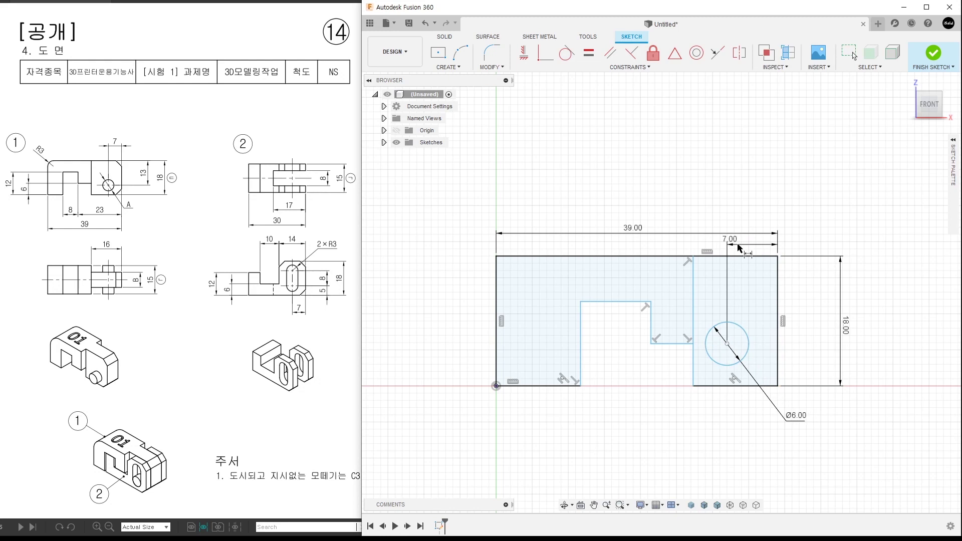
click(727, 344)
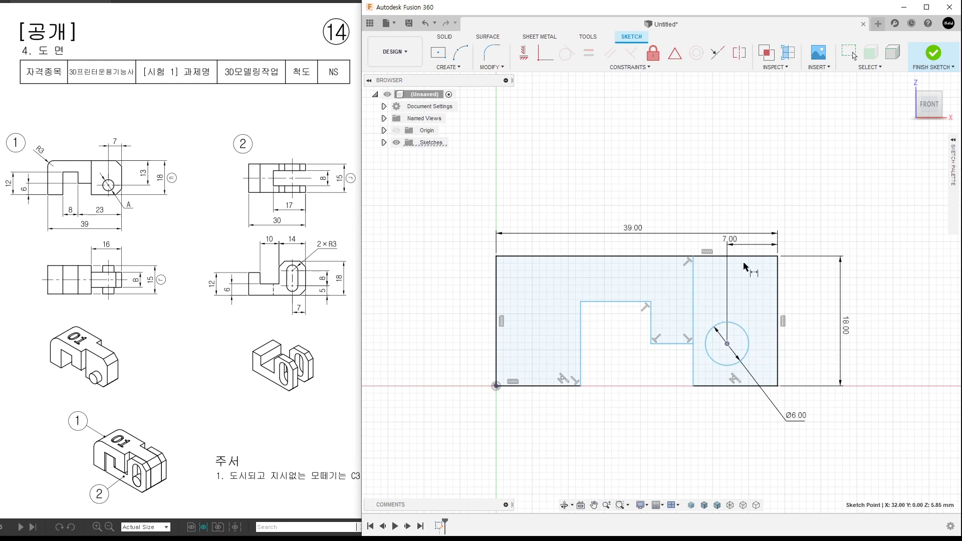
click(766, 257)
click(807, 302)
text(13)
key(Return)
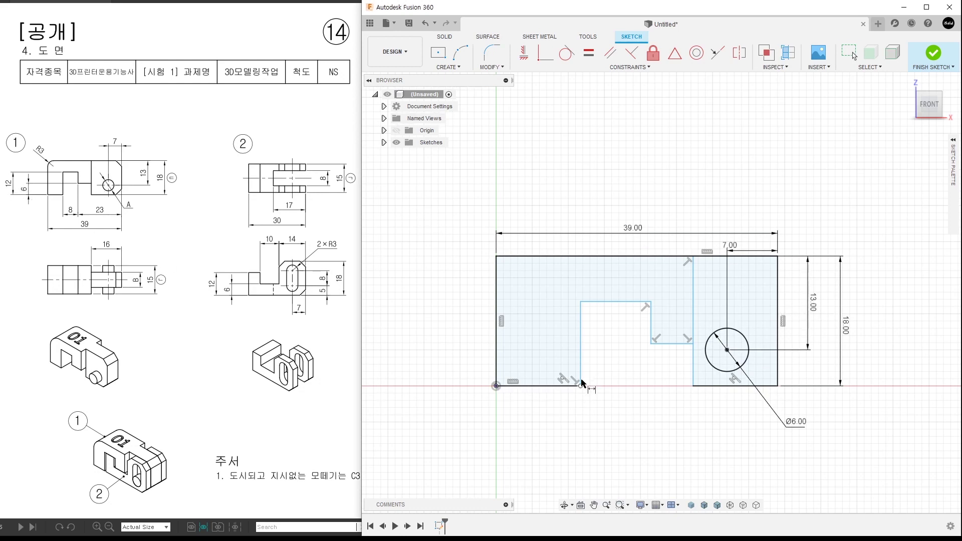
Dimension the slot wall 12 mm, the step height 6 mm and the notch width 8 mm
click(580, 348)
click(426, 348)
text(12)
key(Return)
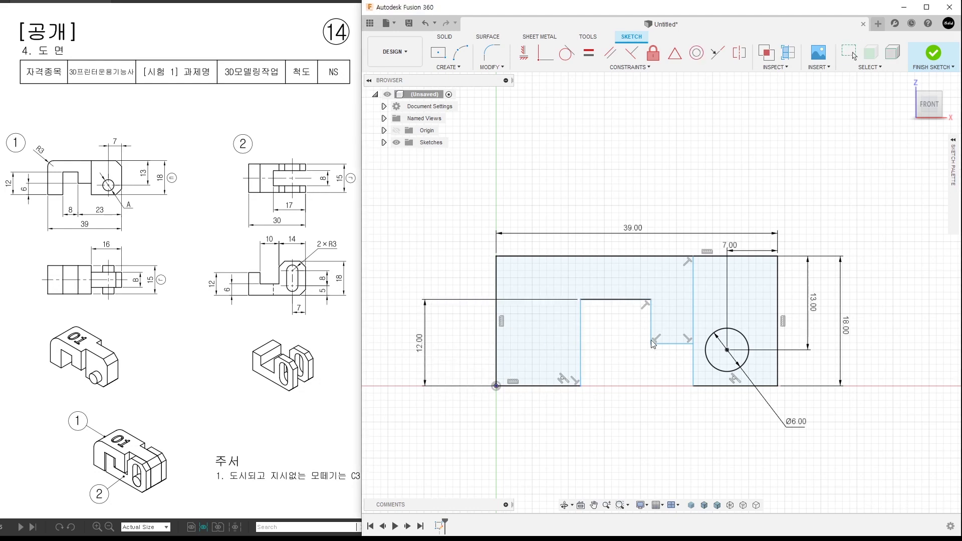
click(554, 386)
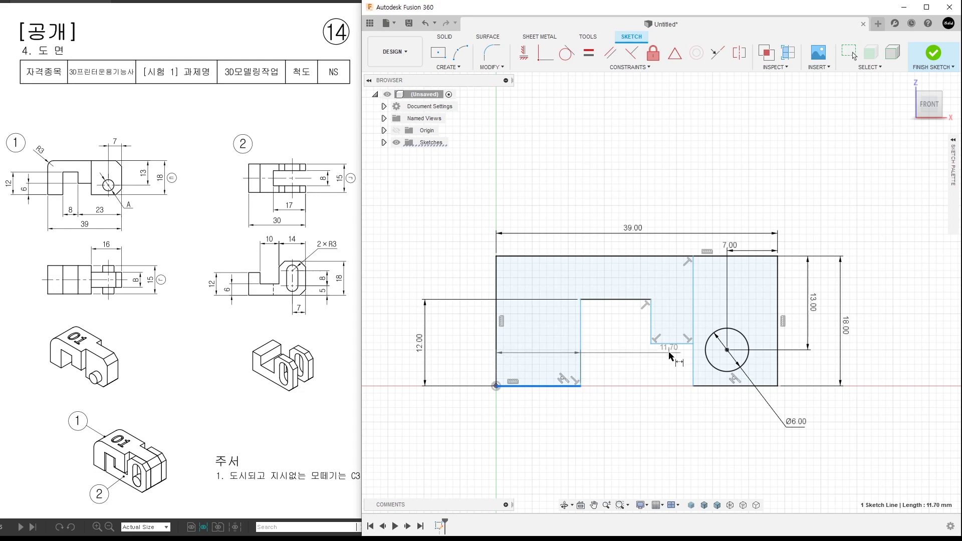
click(673, 345)
click(459, 355)
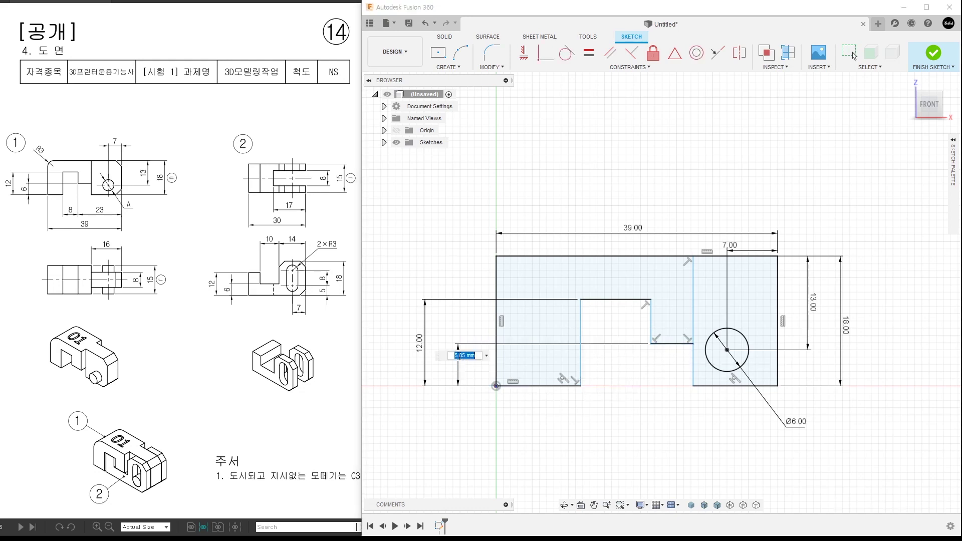
text(6)
key(Return)
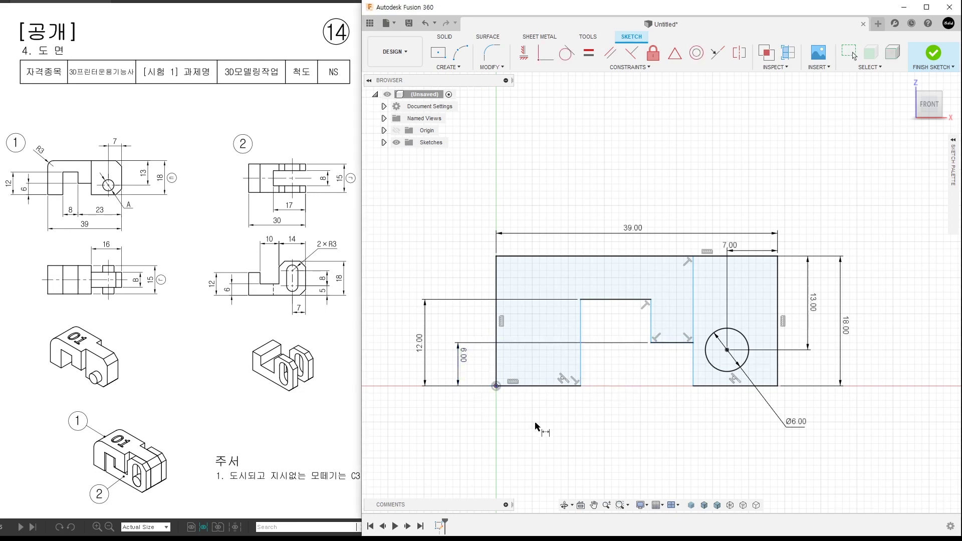
click(612, 303)
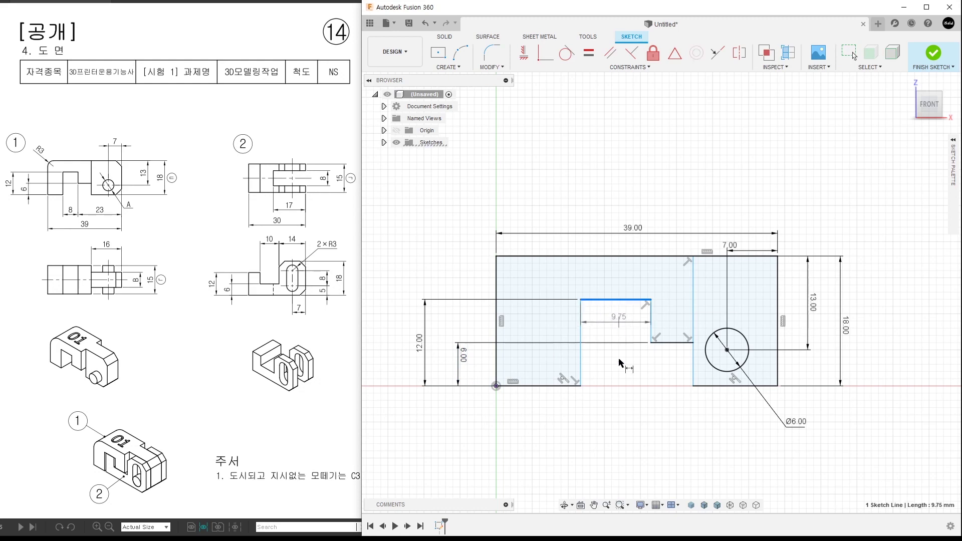
click(621, 414)
text(8)
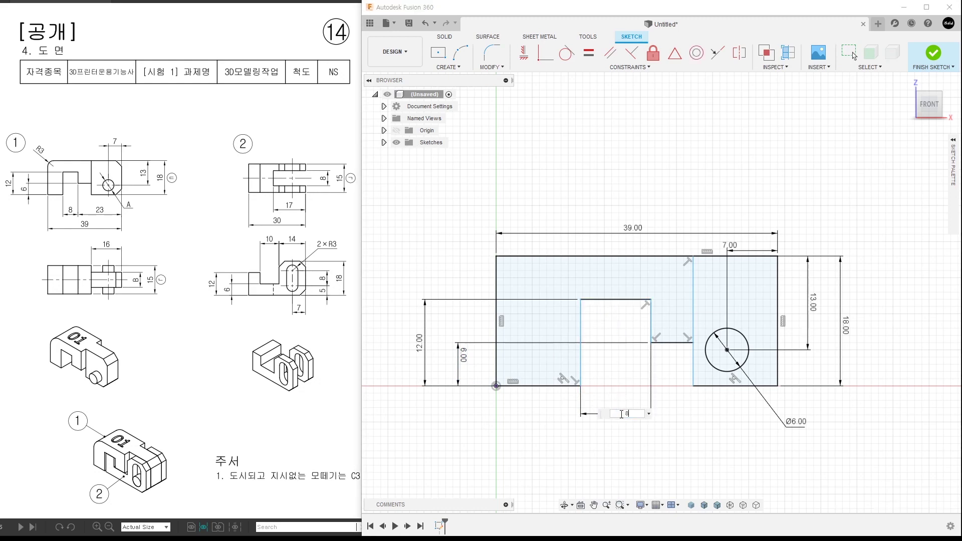
key(Return)
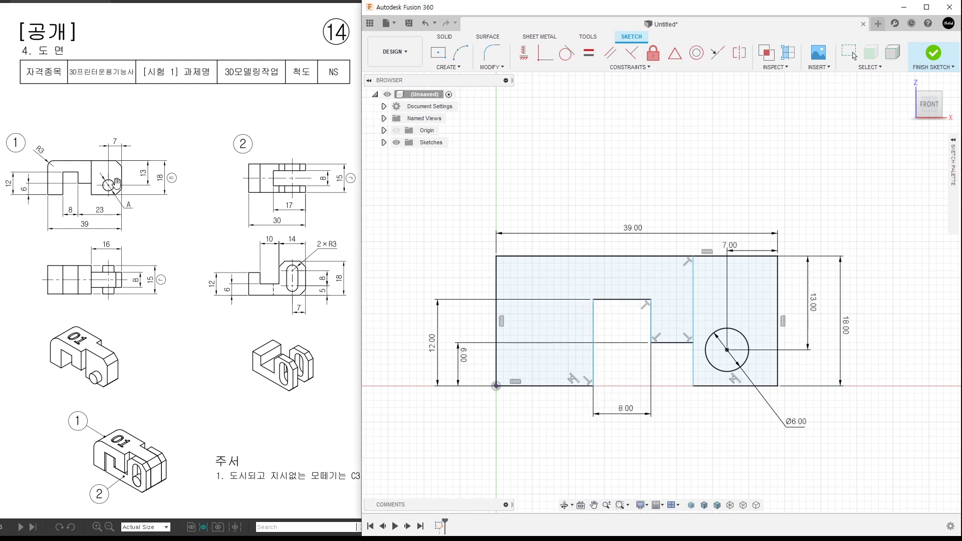
Dimension the notch 23 mm from the right edge and the right block 16 mm wide
click(651, 320)
click(779, 365)
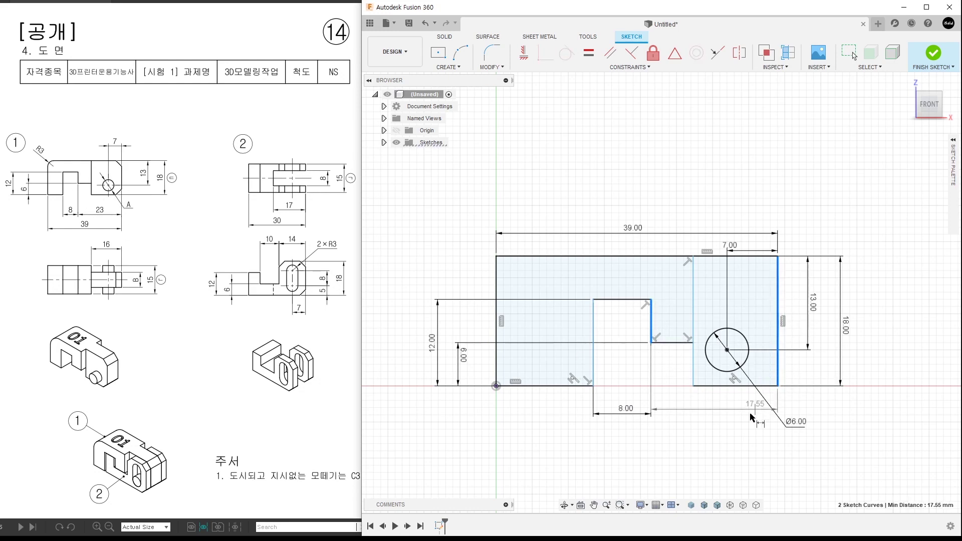
click(728, 413)
text(23)
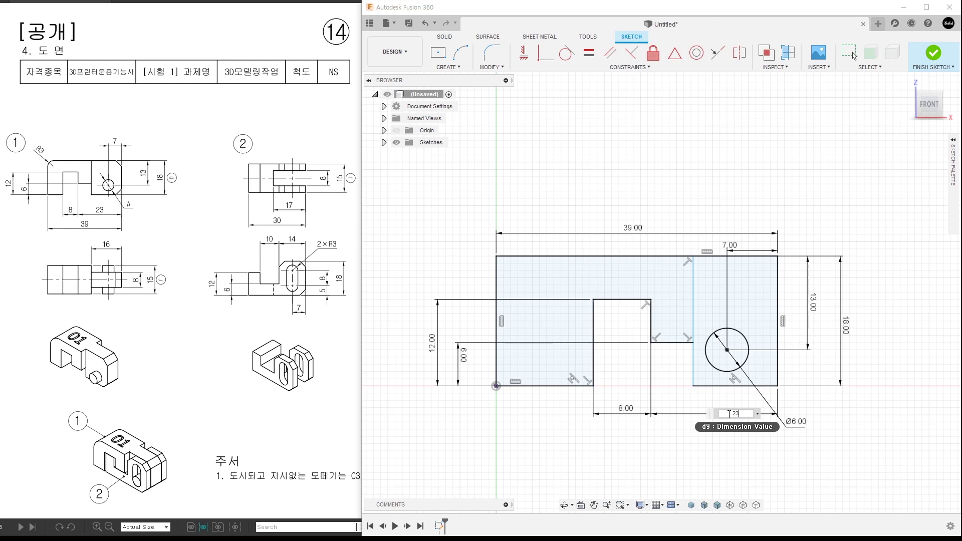
key(Return)
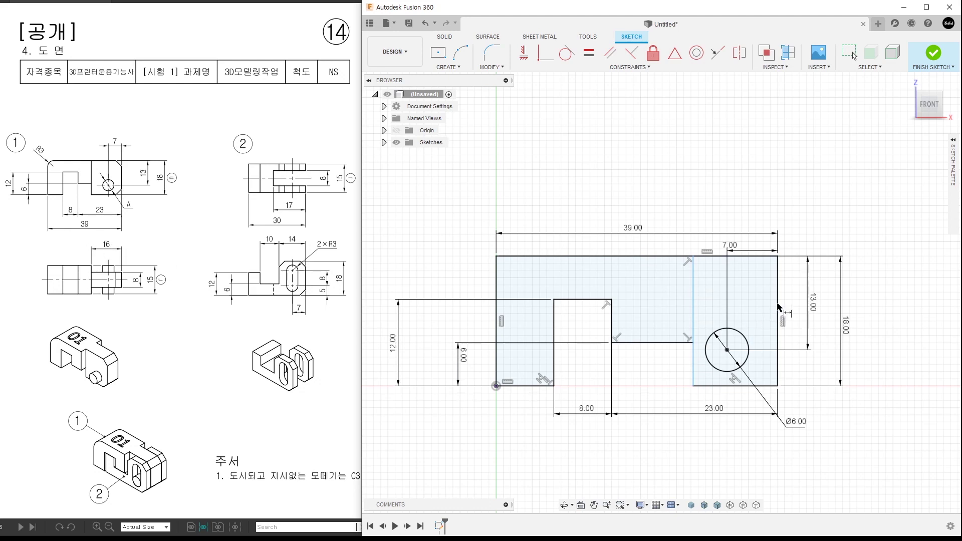
click(777, 321)
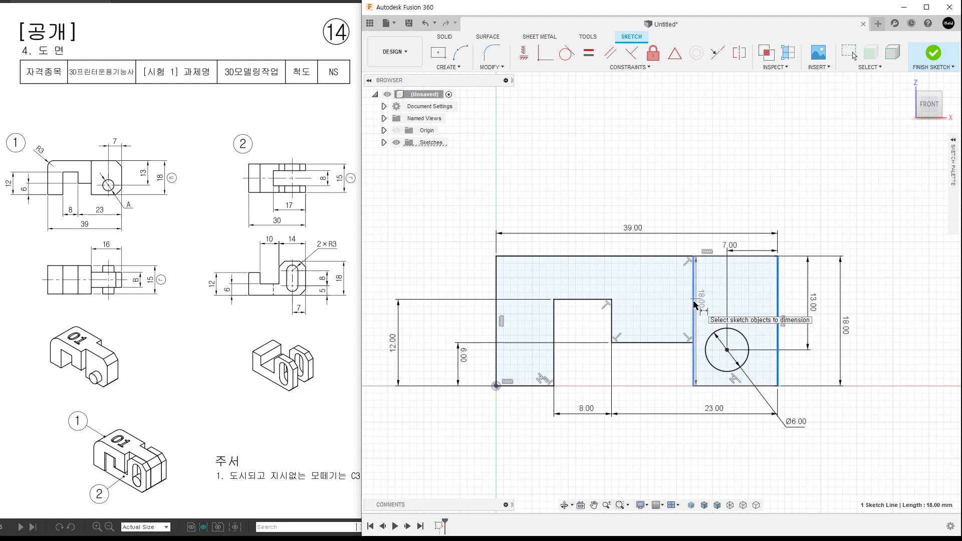
click(692, 320)
click(729, 400)
text(16)
key(Return)
Move the dimension labels clear of the profile and finish Sketch1
middle_drag(729, 401, 724, 357)
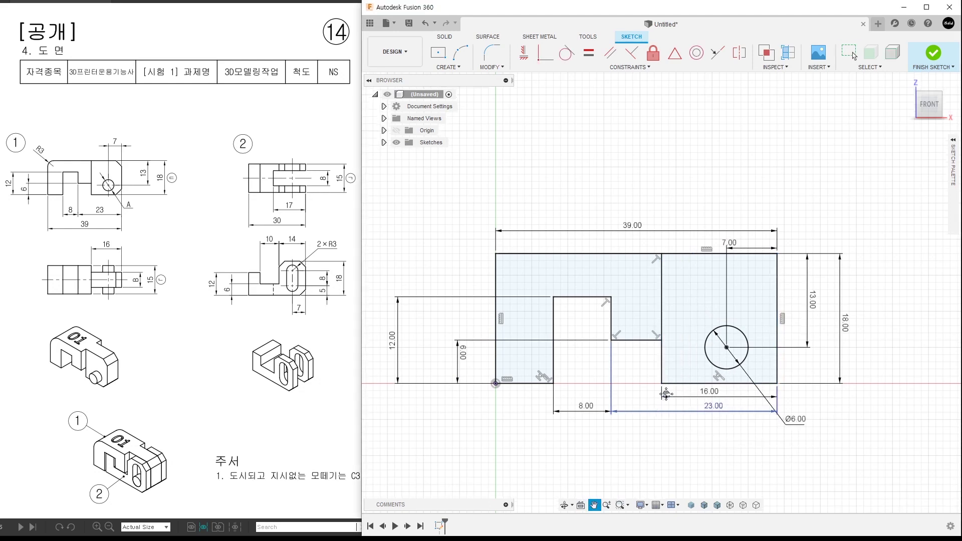
drag(725, 356, 725, 370)
drag(595, 354, 598, 366)
drag(728, 349, 728, 354)
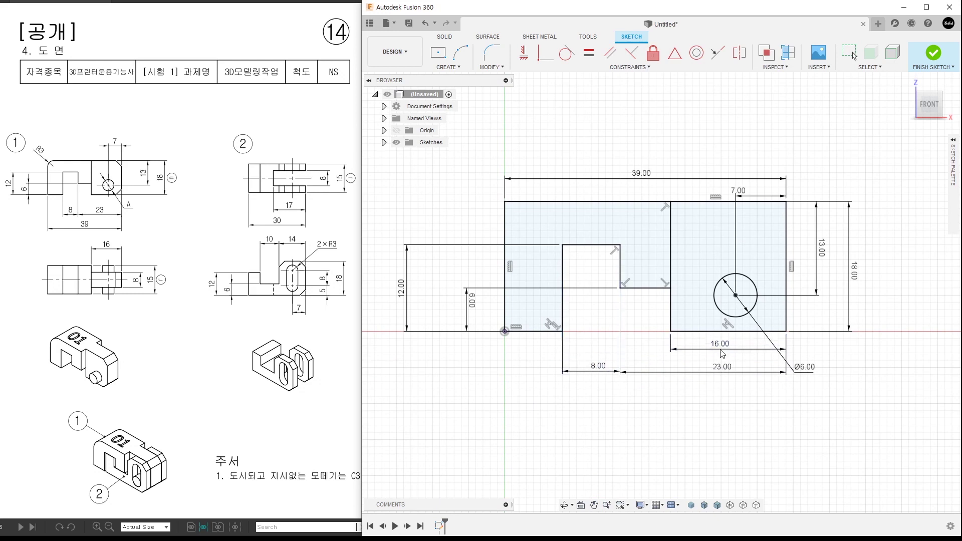
drag(650, 175, 653, 154)
drag(738, 195, 754, 181)
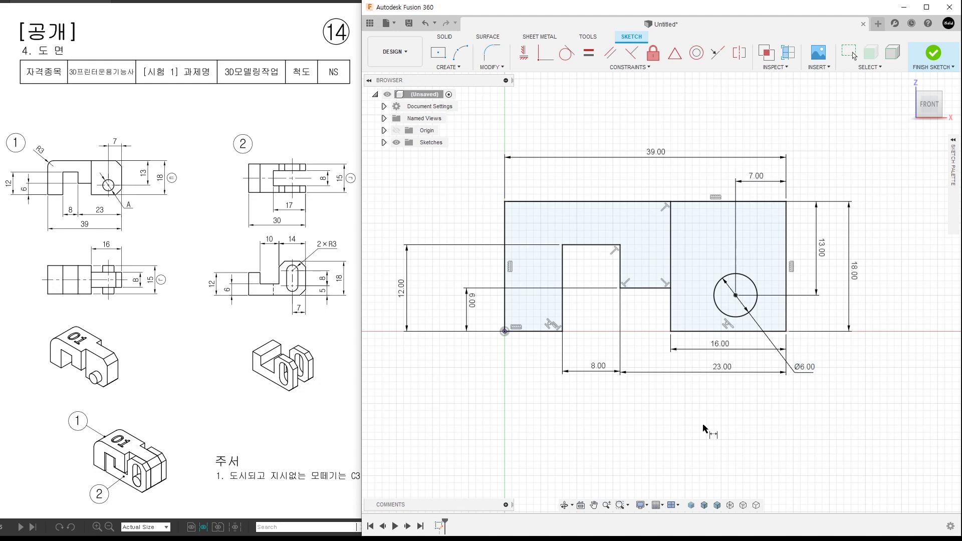
drag(406, 301, 428, 301)
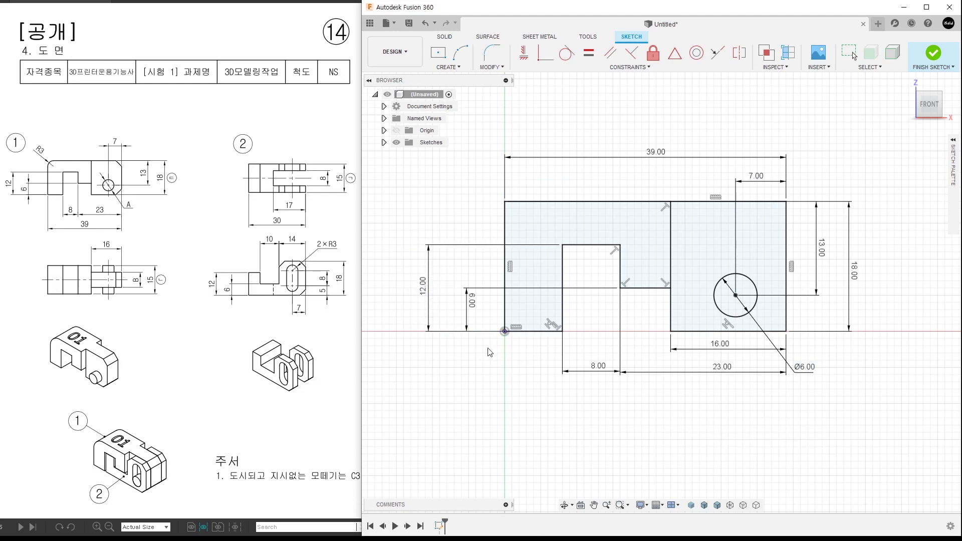
click(383, 143)
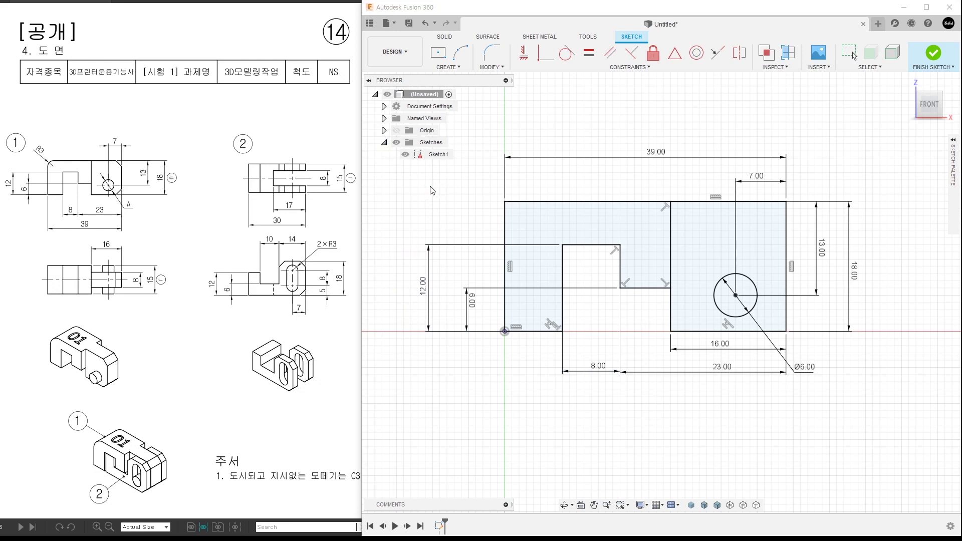
click(935, 54)
click(935, 54)
scroll(698, 326, up, 2)
Extrude the right block profile symmetrically 8 mm as a new body, then show Sketch1
scroll(698, 326, up, 3)
middle_drag(700, 326, 627, 349)
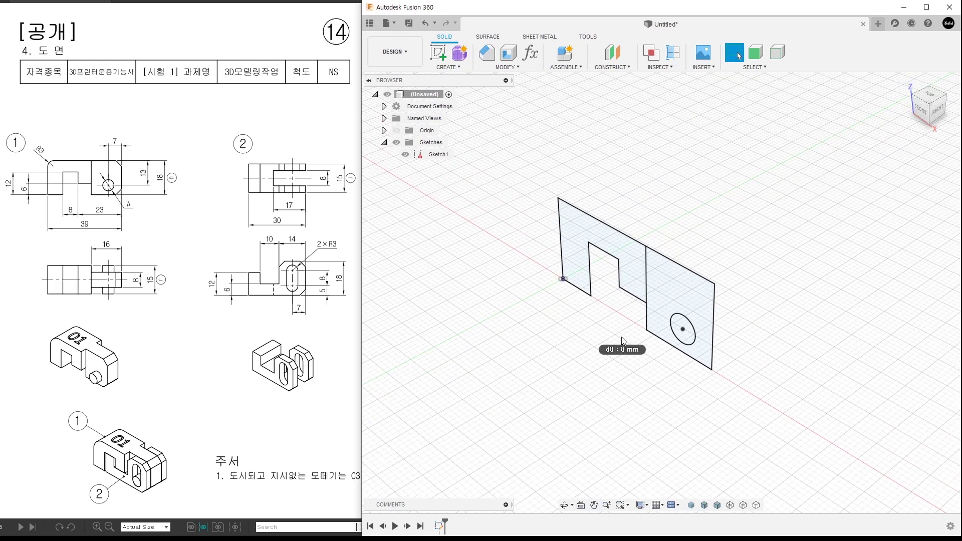
key(e)
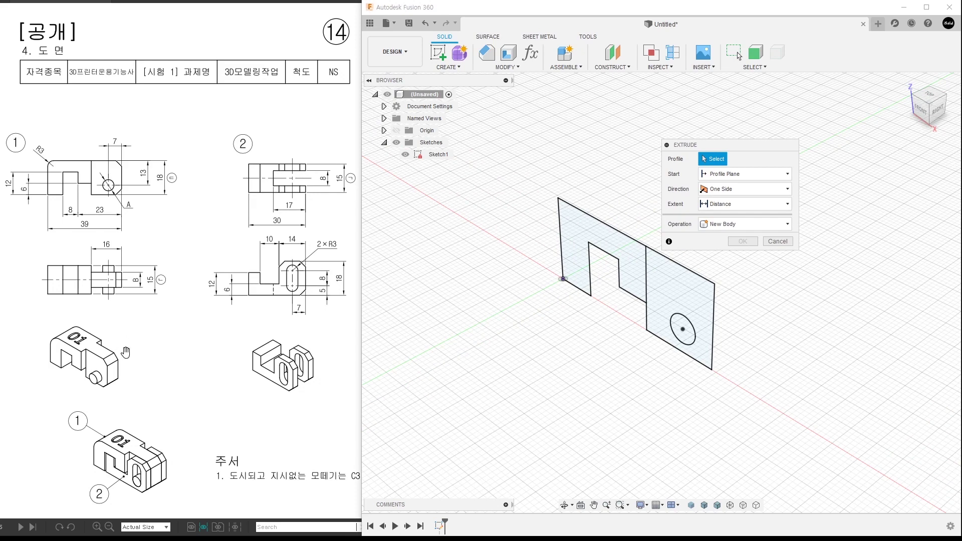
drag(739, 148, 857, 166)
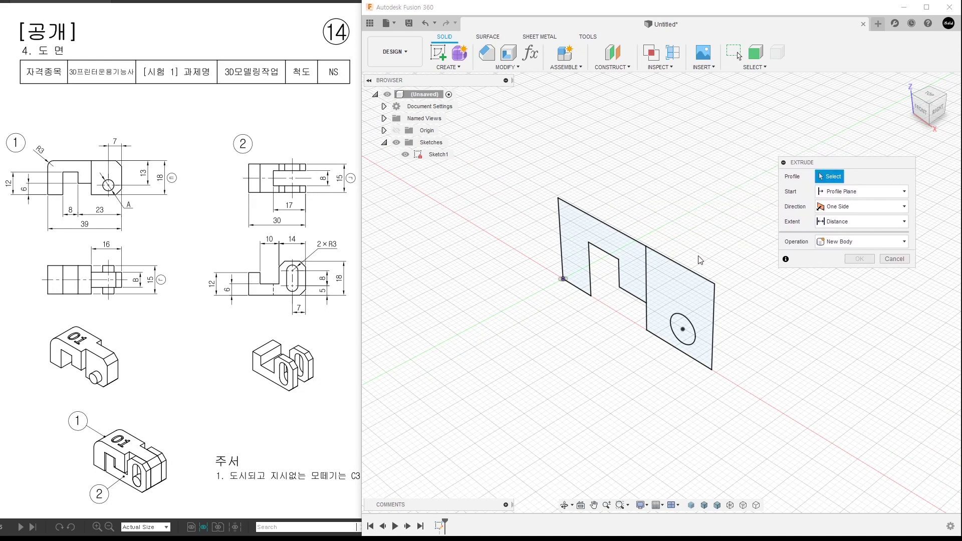
click(690, 297)
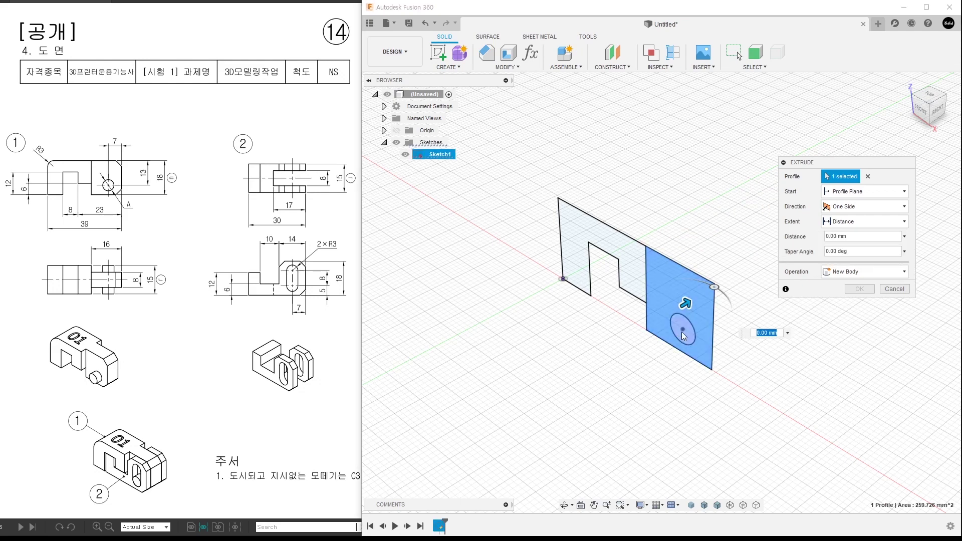
click(867, 209)
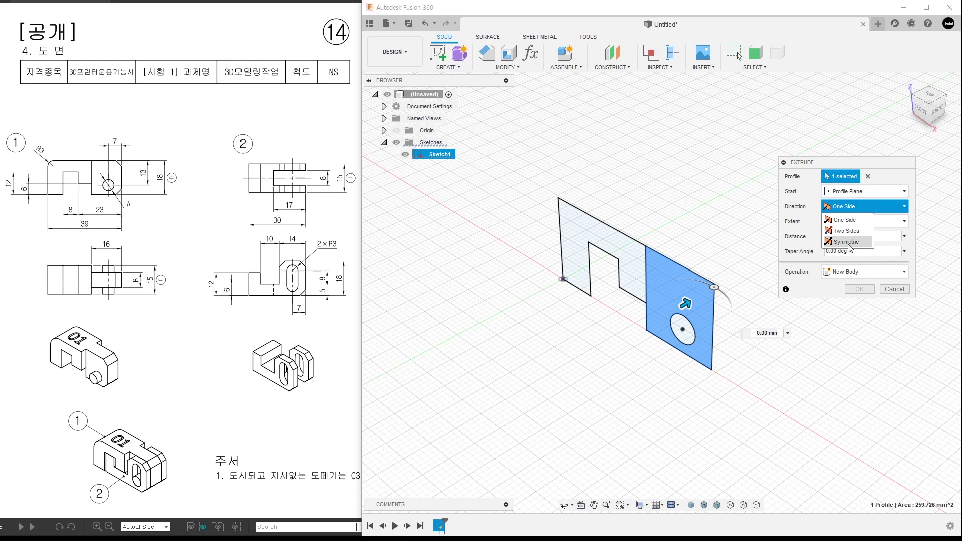
click(846, 242)
click(844, 237)
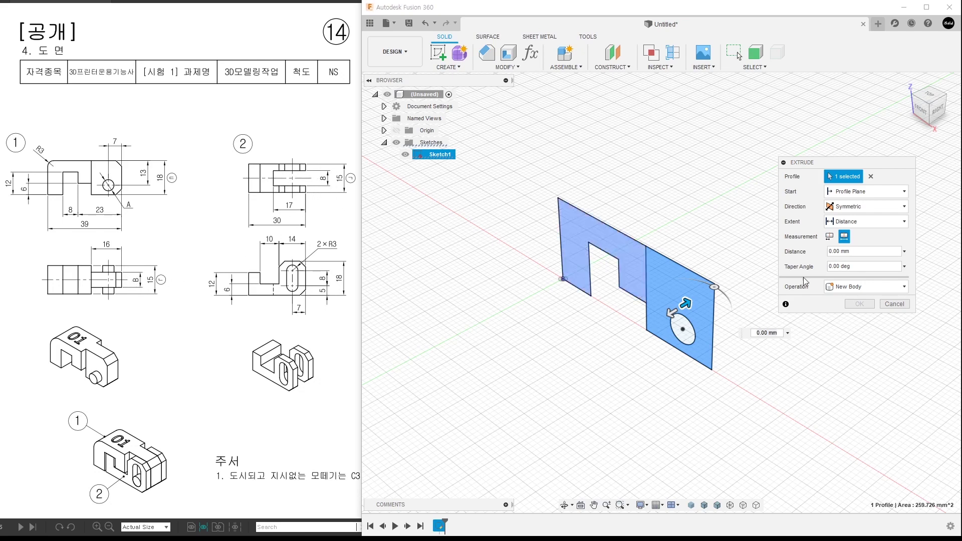
click(852, 251)
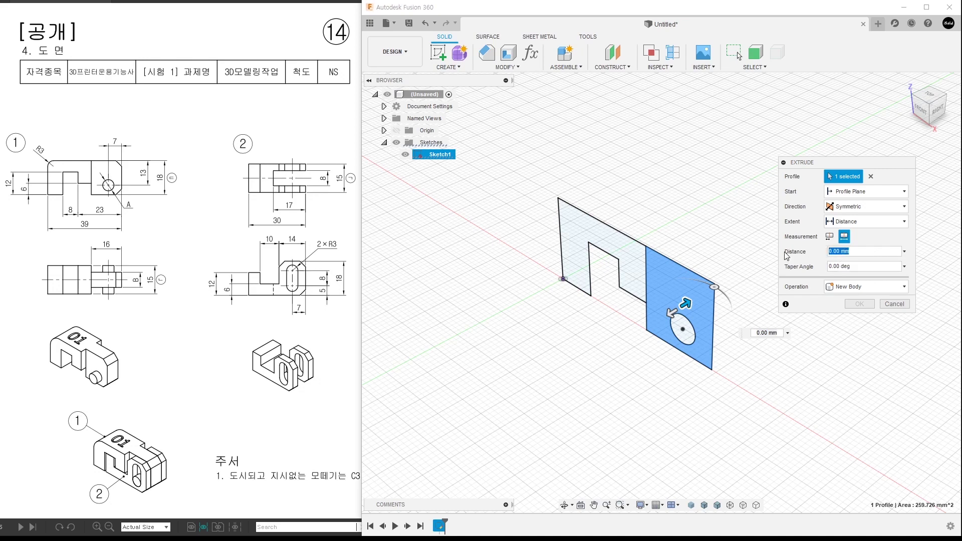
text(8)
click(849, 305)
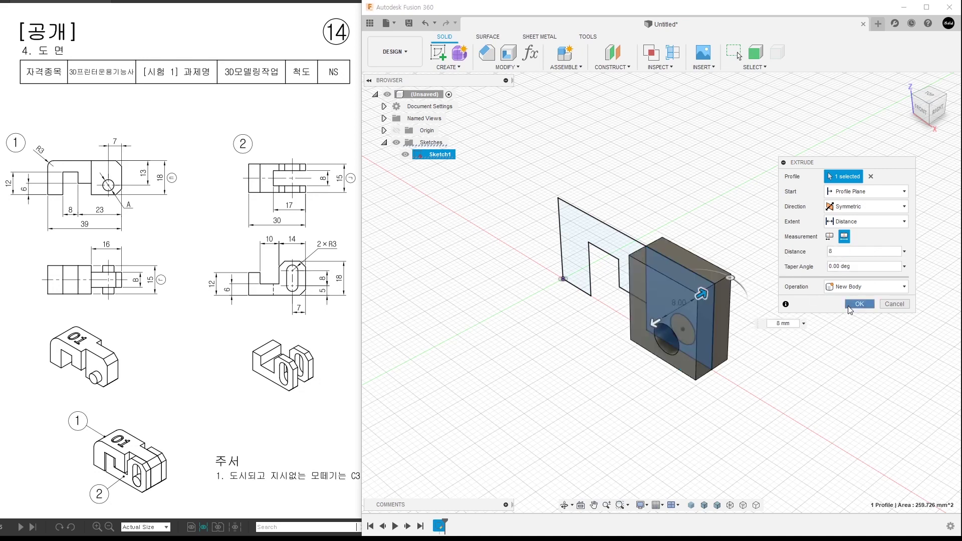
click(405, 167)
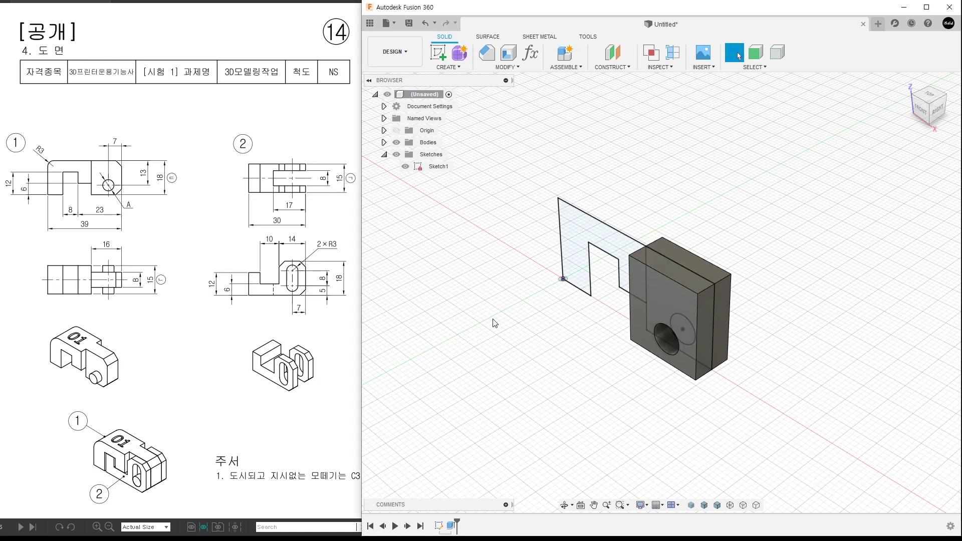
Extrude the left notched profile and round pin symmetrically 15 mm, joined, then hide Sketch1
key(e)
click(565, 276)
shift+middle_drag(595, 373, 651, 373)
click(689, 310)
shift+middle_drag(689, 309, 681, 382)
click(861, 206)
click(852, 243)
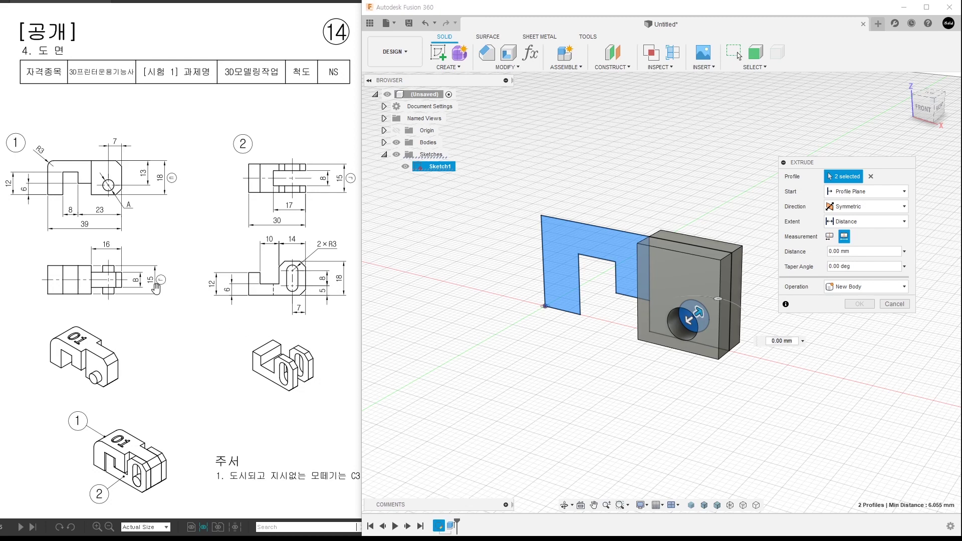
click(851, 251)
text(15)
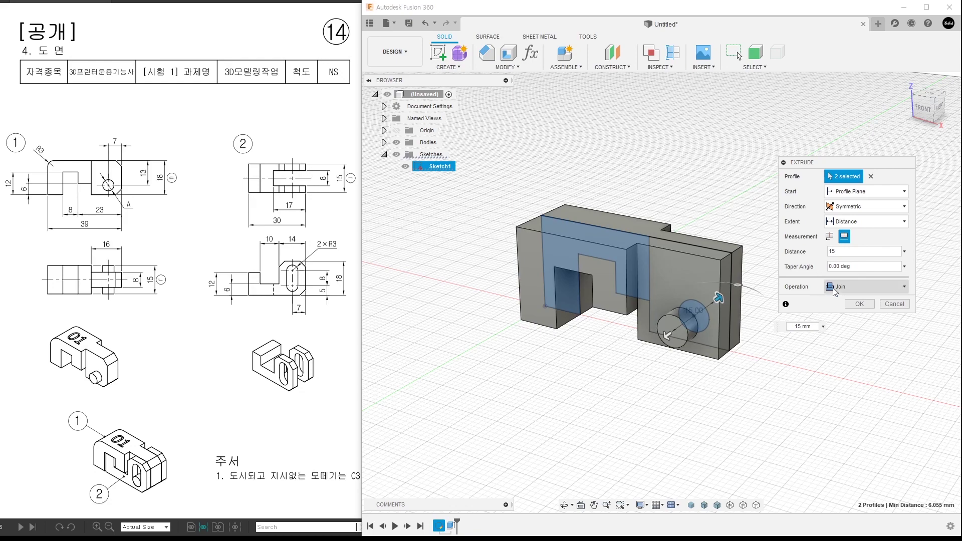
click(859, 304)
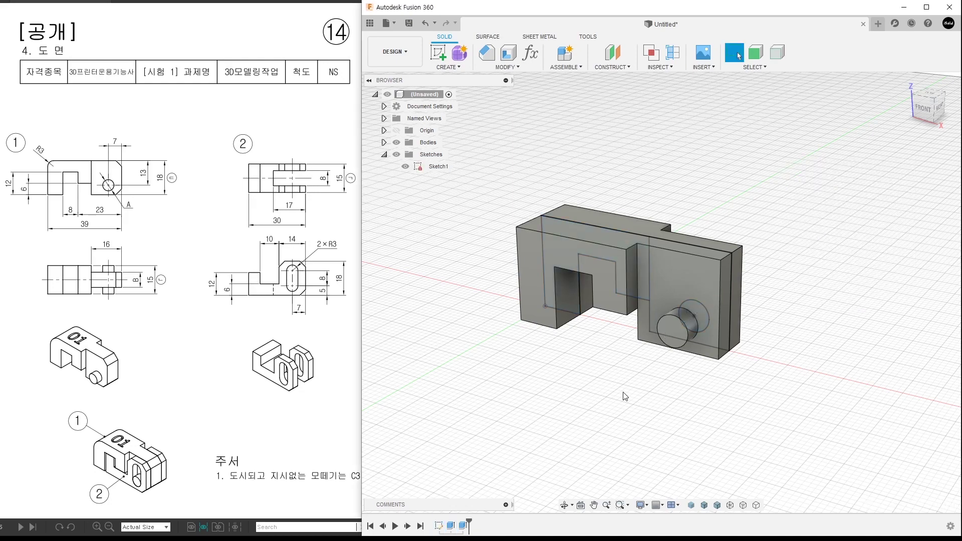
click(410, 167)
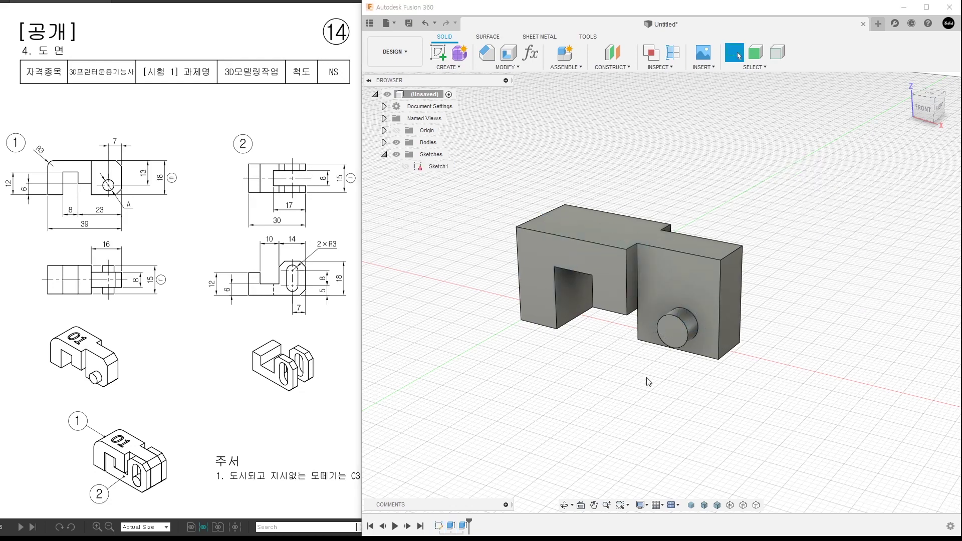
mouse_move(682, 395)
shift+middle_down()
mouse_move(675, 407)
mouse_move(682, 392)
shift+middle_up()
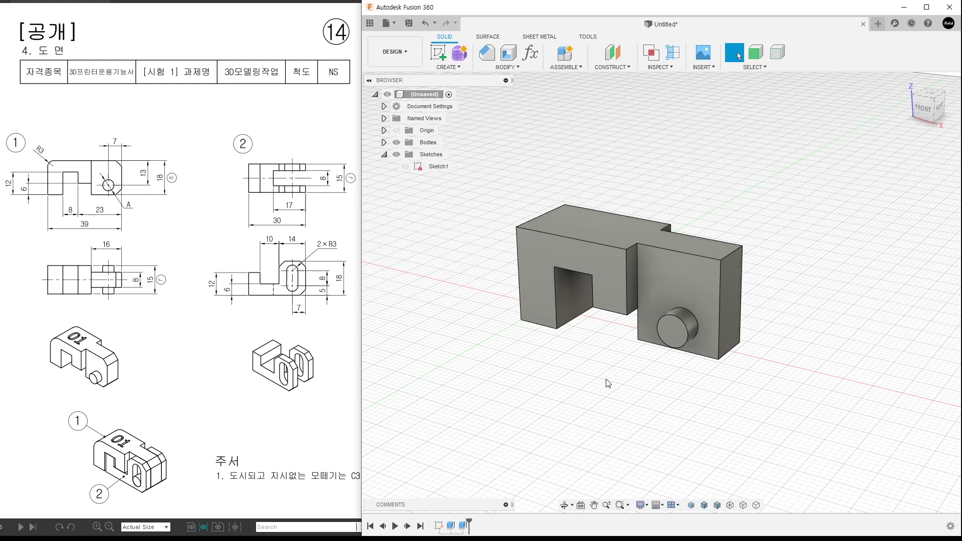
Fillet the slotted block's top-left outer edge with R3 mm
key(f)
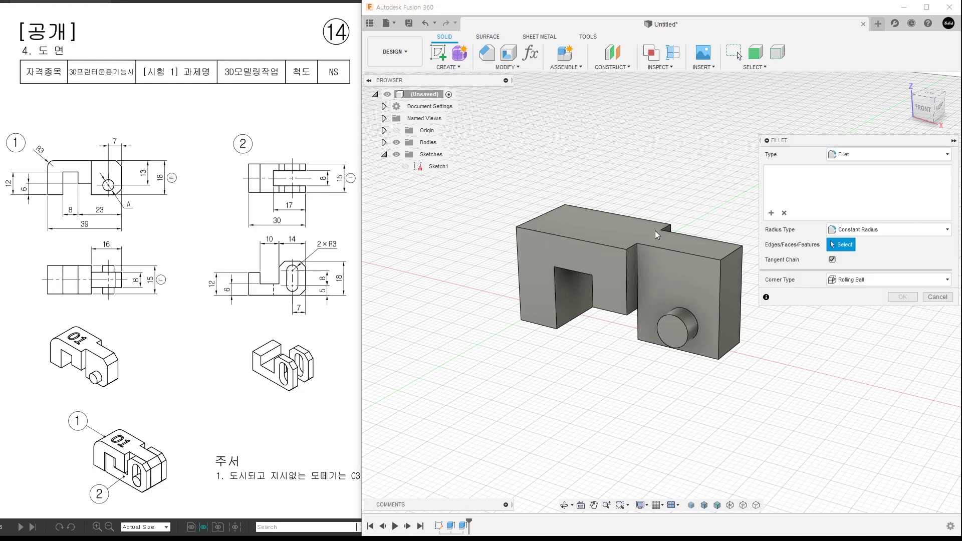
shift+middle_drag(605, 385, 674, 392)
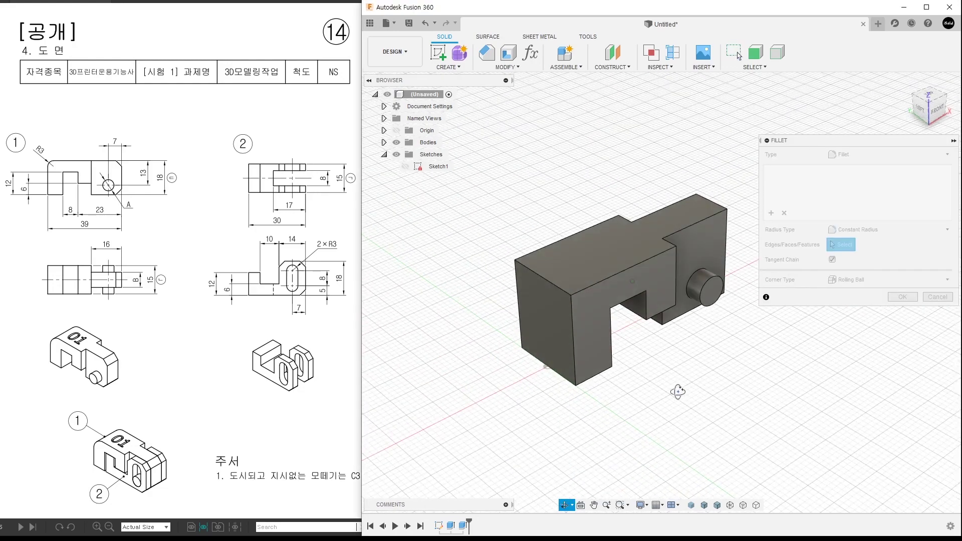
click(552, 284)
text(3)
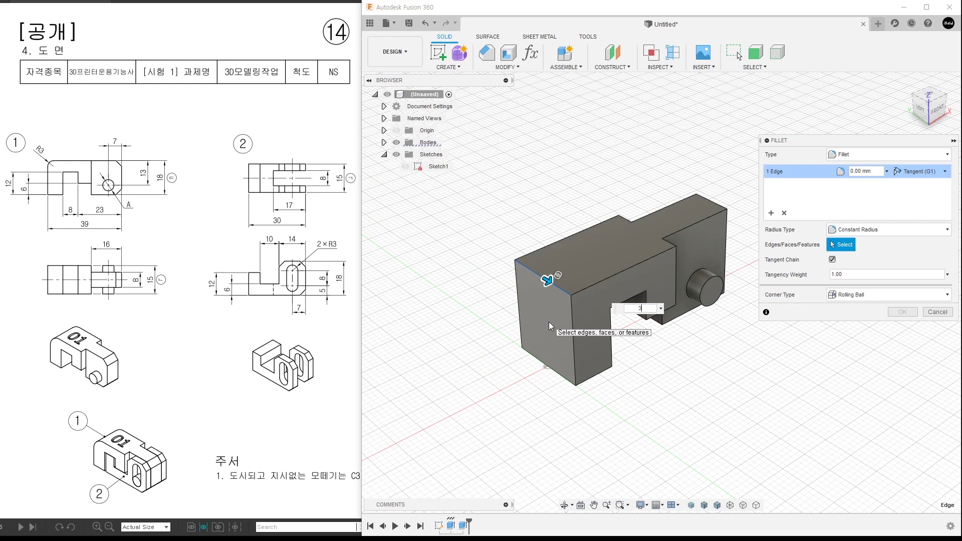
key(Return)
mouse_move(646, 359)
shift+middle_down()
mouse_move(694, 382)
mouse_move(640, 365)
shift+middle_up()
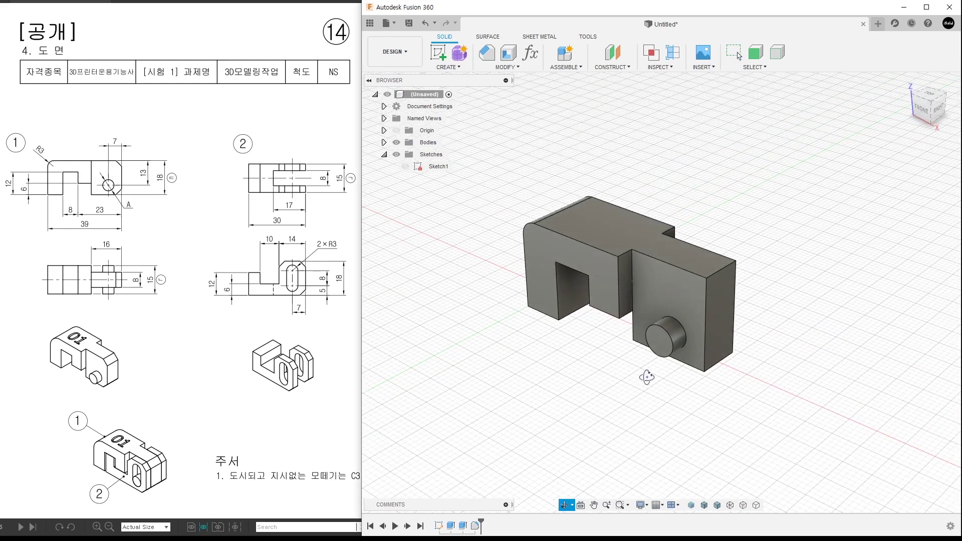
Chamfer the right end's top and bottom edges at 3 mm equal distance
click(504, 71)
click(513, 100)
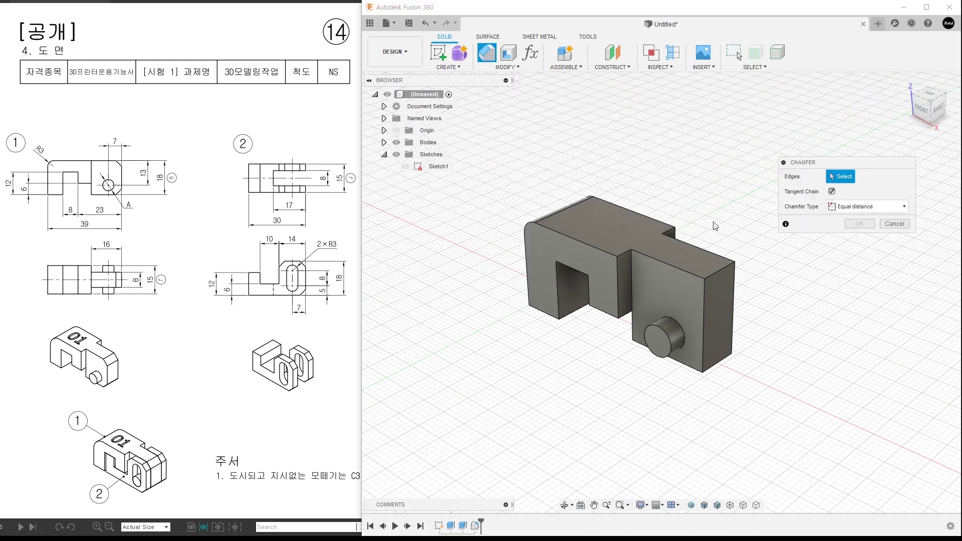
click(737, 257)
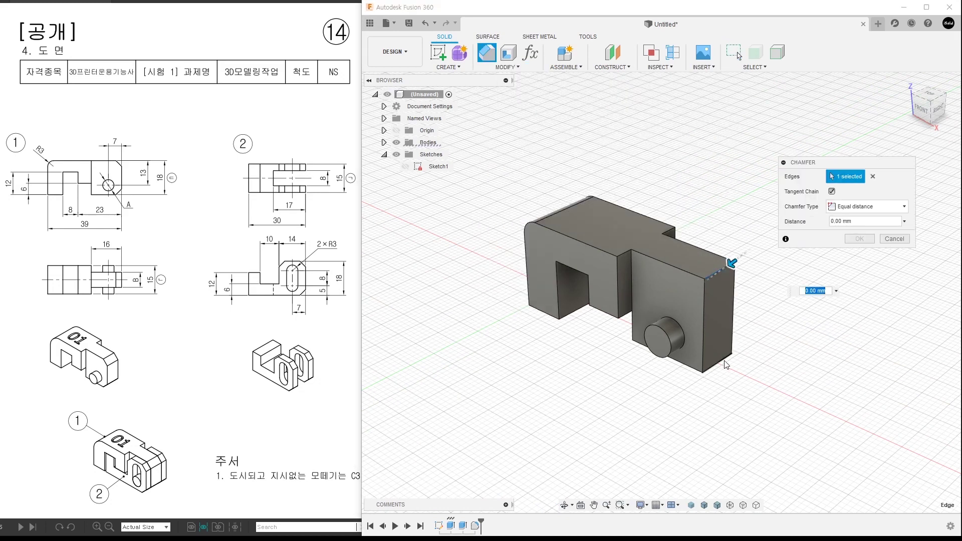
click(725, 362)
text(3)
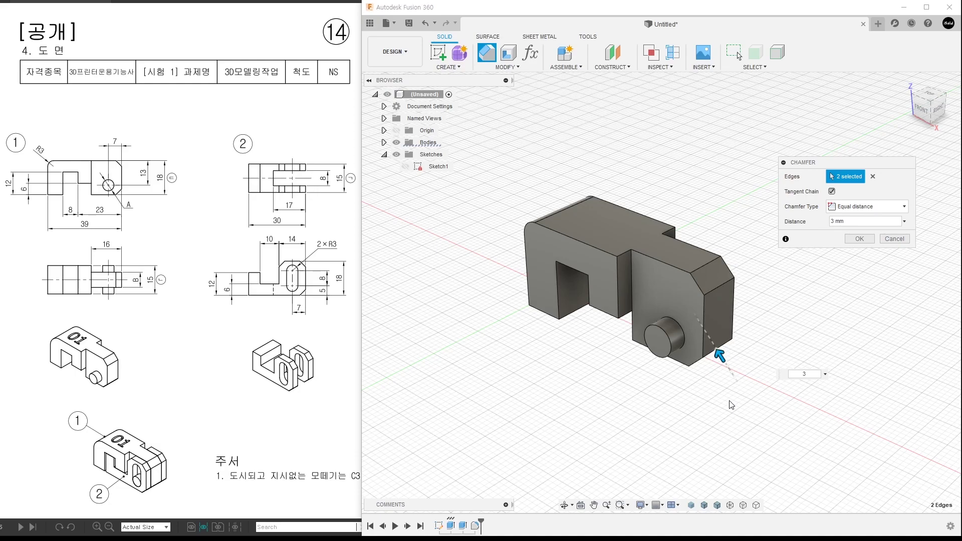
click(859, 238)
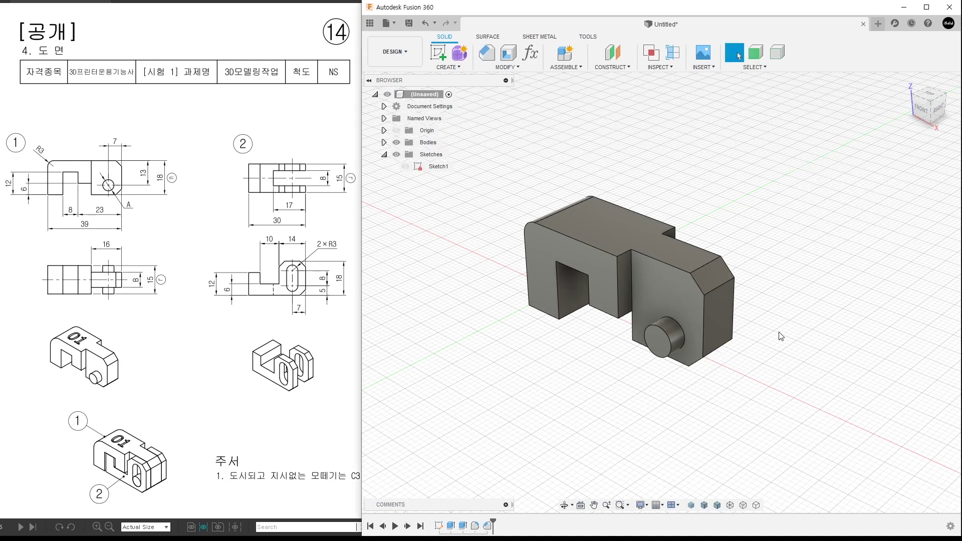
mouse_move(774, 366)
shift+middle_down()
mouse_move(739, 369)
mouse_move(757, 387)
shift+middle_up()
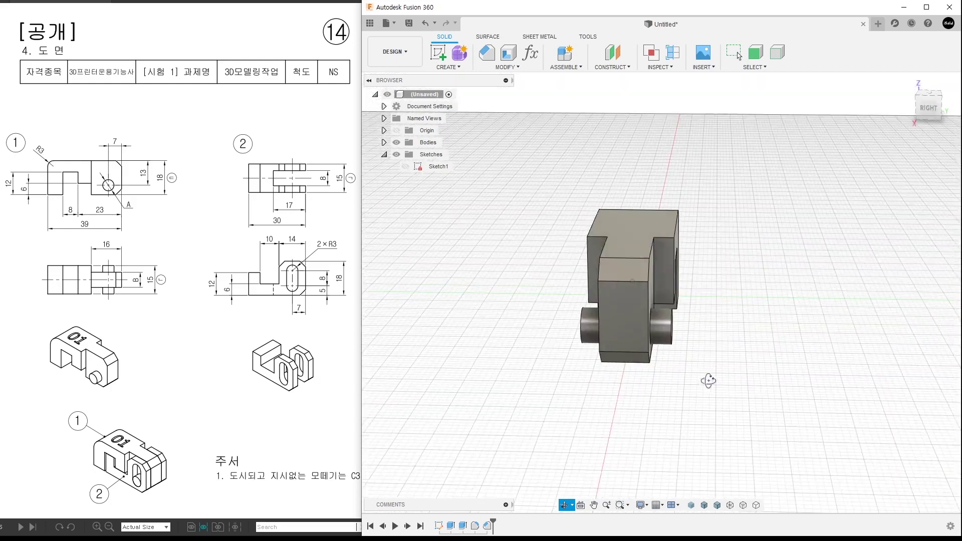
click(739, 56)
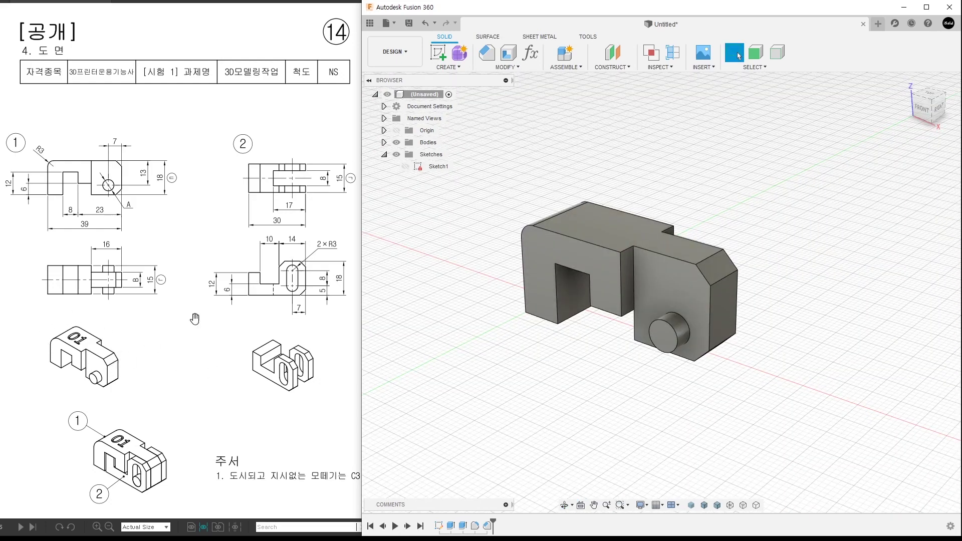
Start a sketch on the block's top face and draw a text box on it
click(439, 51)
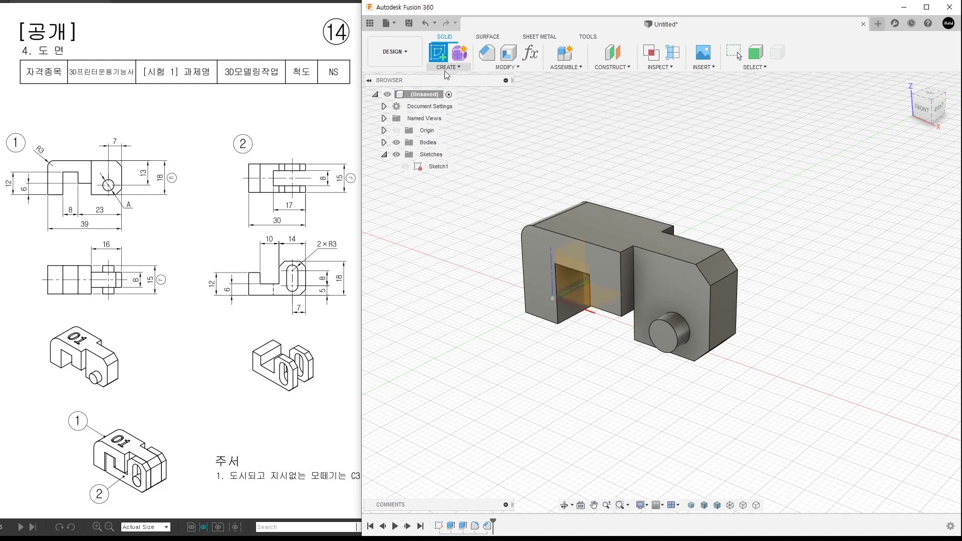
click(598, 230)
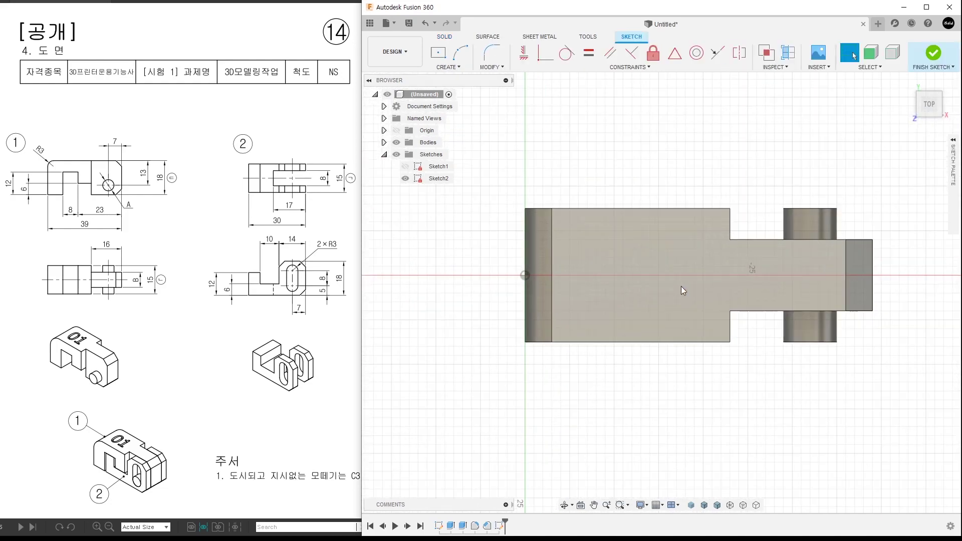
click(455, 74)
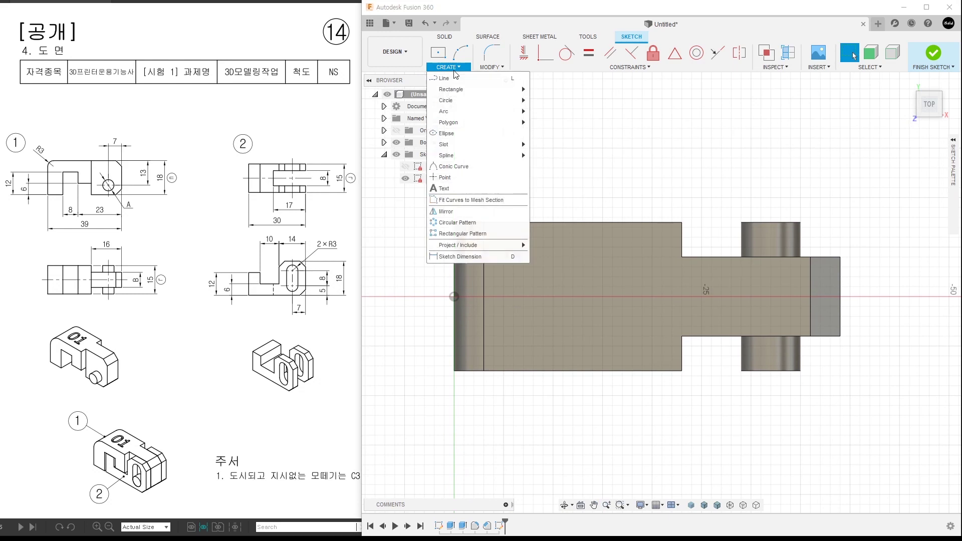
click(490, 191)
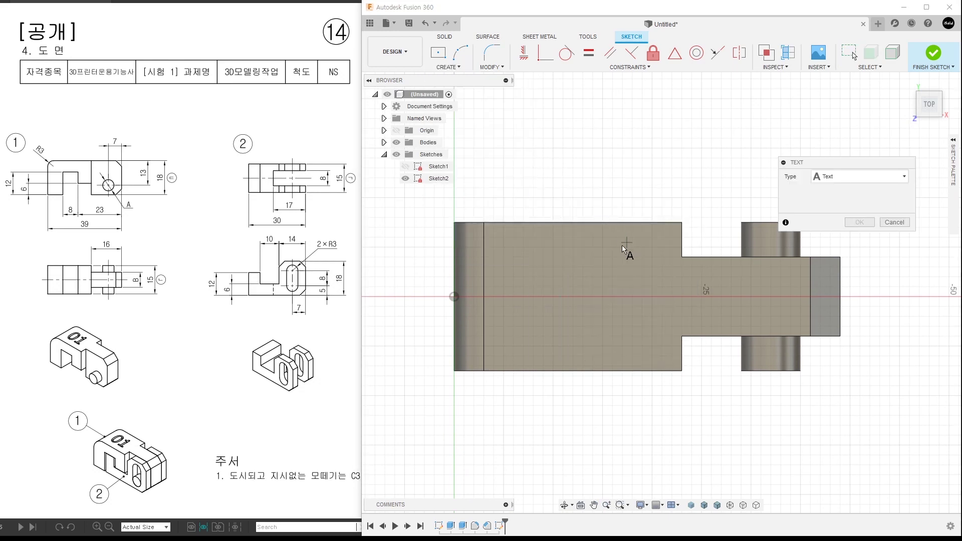
click(564, 267)
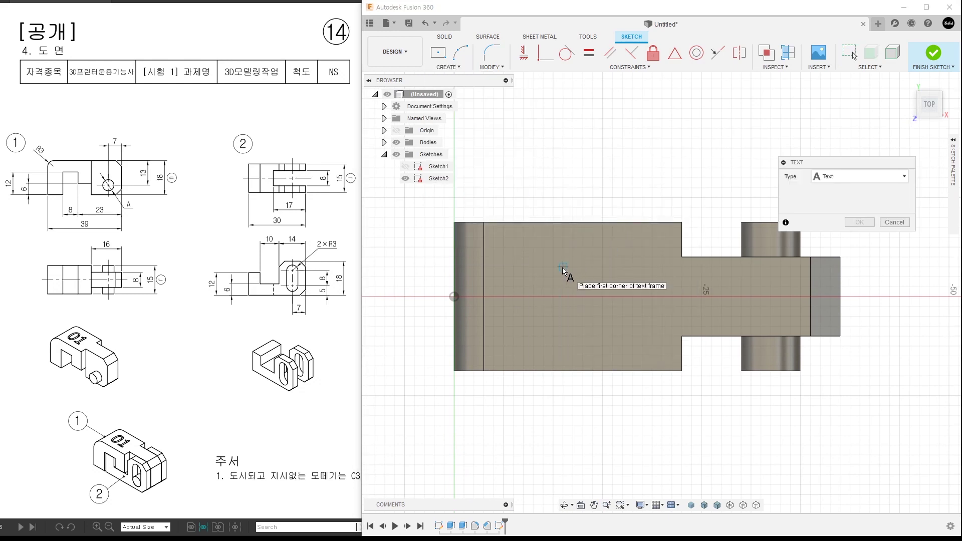
click(593, 327)
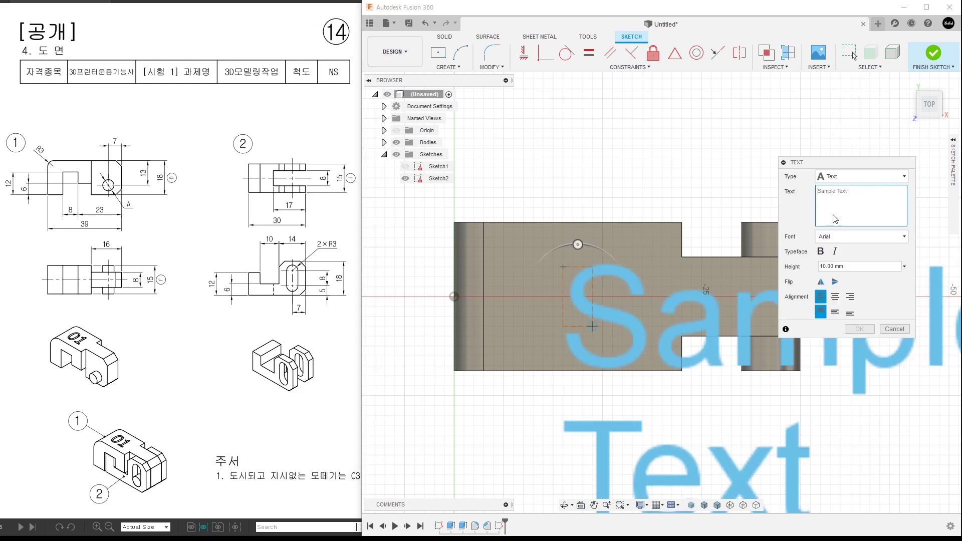
Enter the text '14' in bold, centred, at 10 mm height, and finish the sketch
text(14)
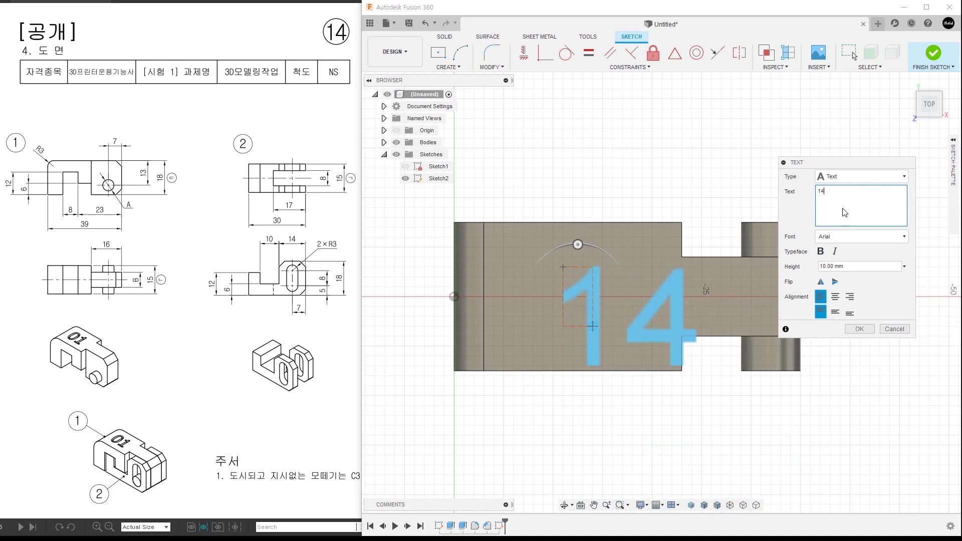
click(820, 251)
click(835, 298)
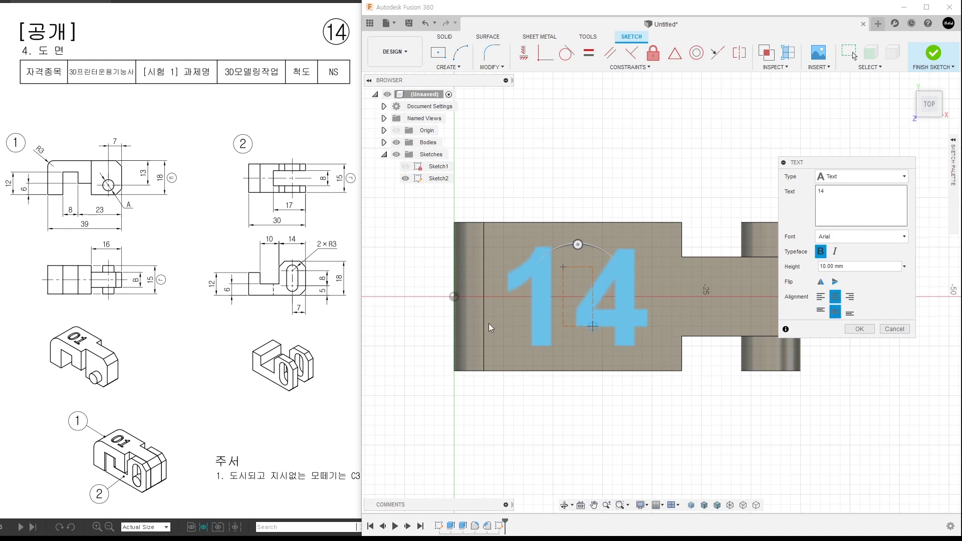
click(803, 269)
click(858, 331)
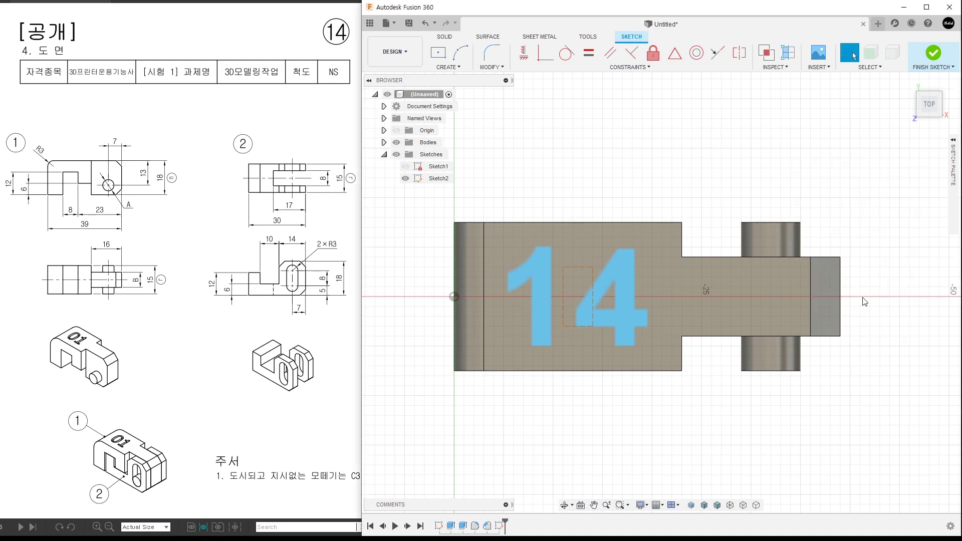
click(933, 56)
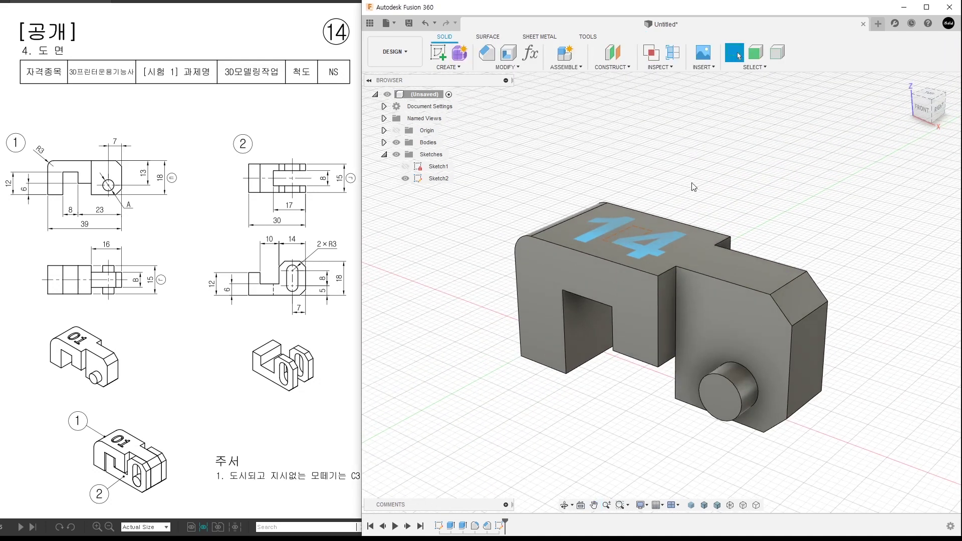
Extrude the '14' text profile -1 mm as a cut to engrave the top face
key(e)
click(674, 247)
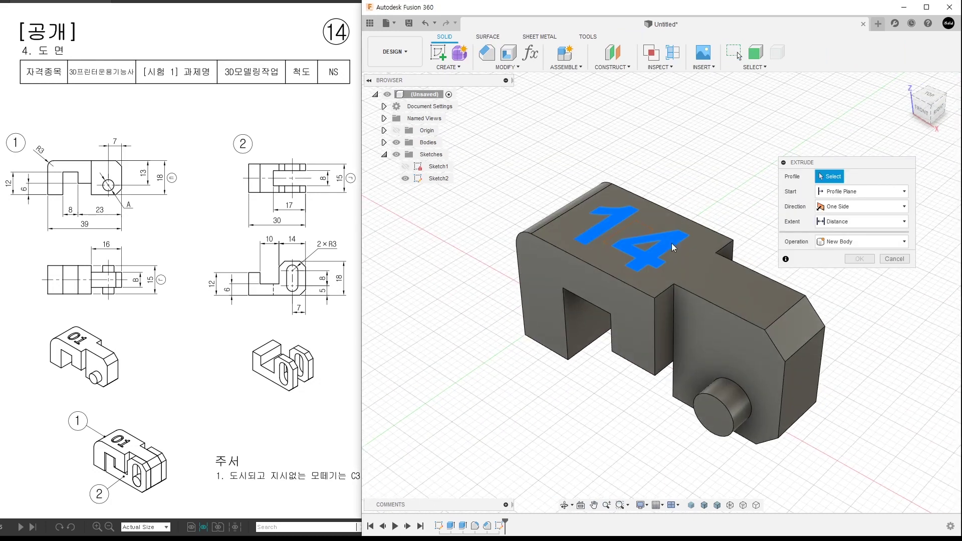
text(-1)
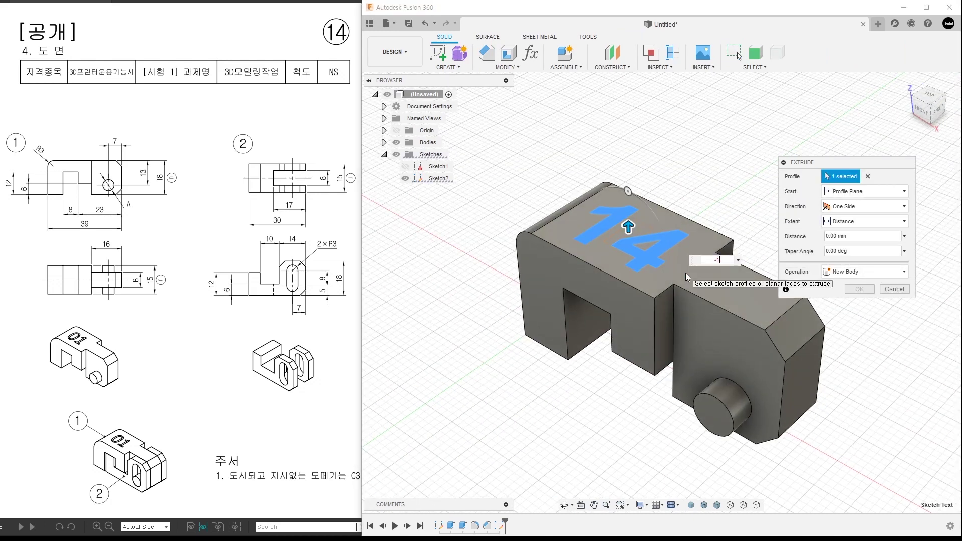
key(Return)
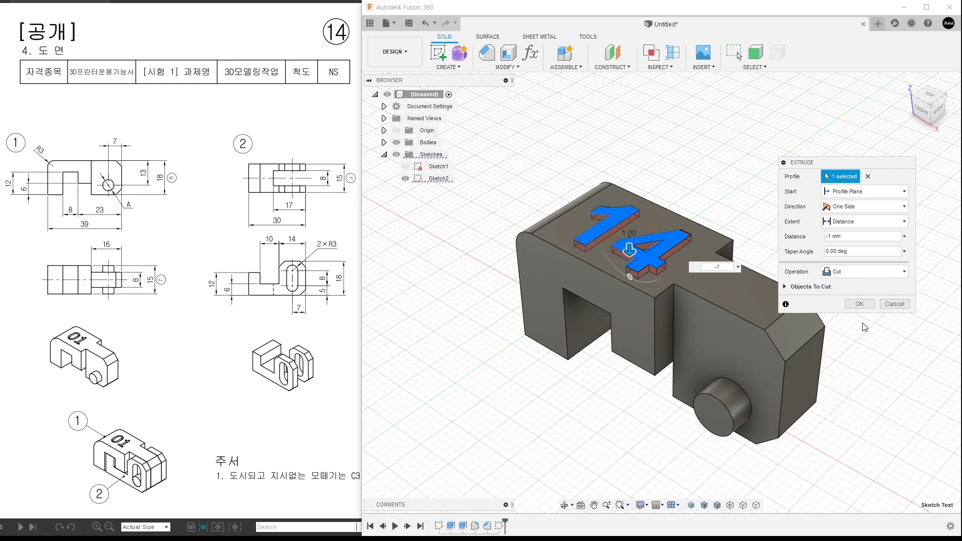
click(859, 304)
mouse_move(623, 416)
shift+middle_down()
mouse_move(787, 399)
mouse_move(608, 354)
mouse_move(605, 362)
shift+middle_up()
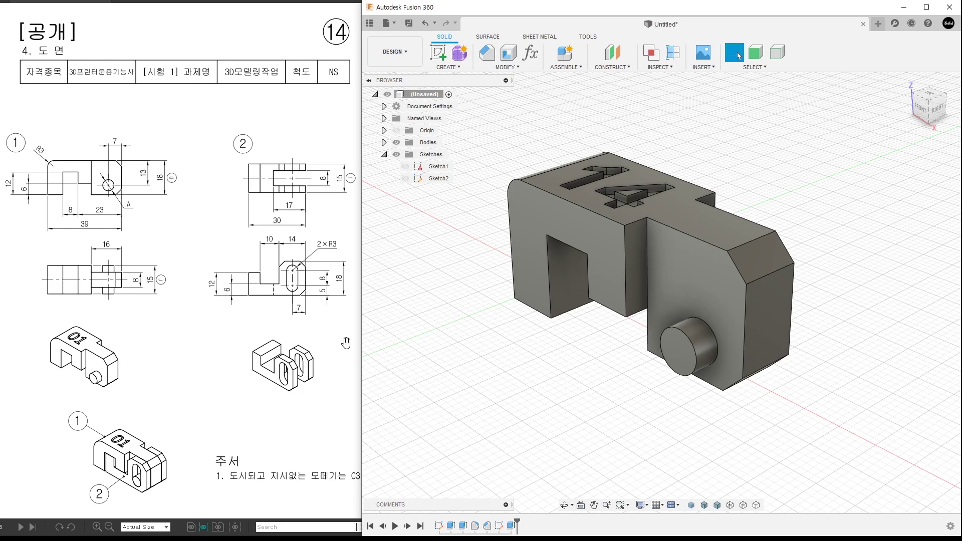
click(440, 55)
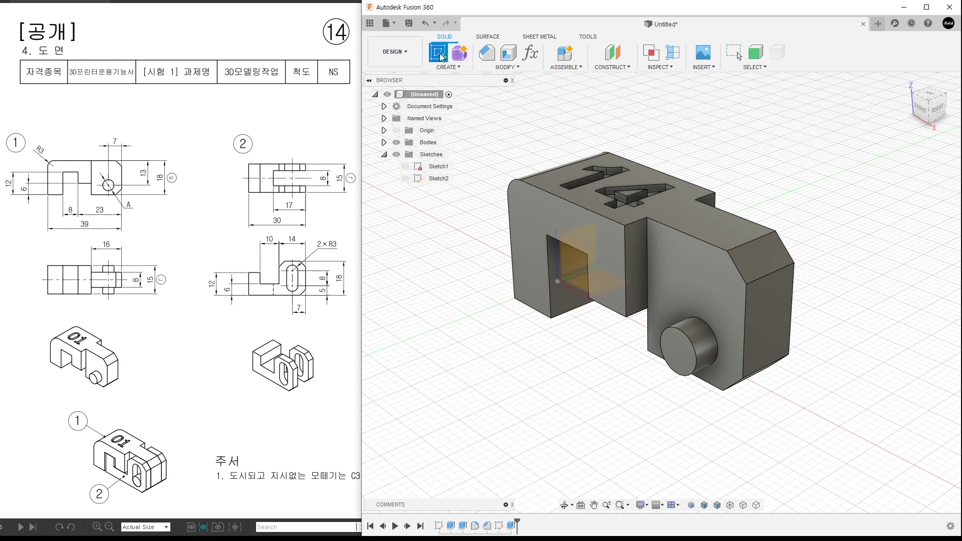
Project the right part's front face outline into a new XZ-plane sketch
click(576, 265)
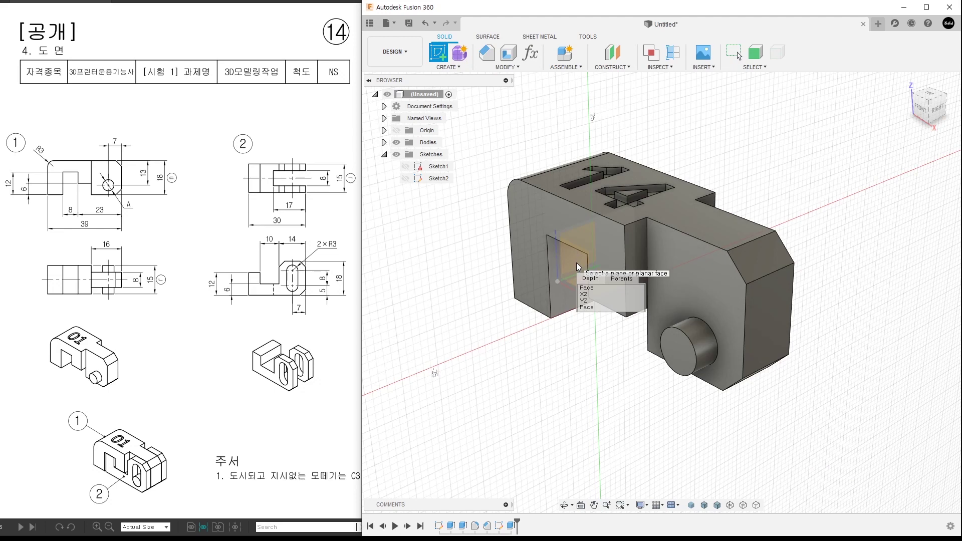
click(588, 294)
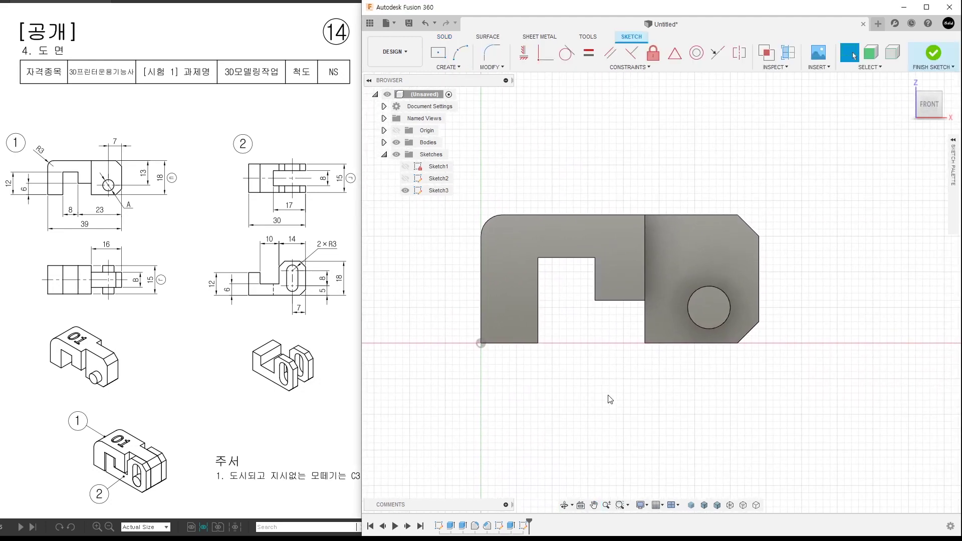
key(p)
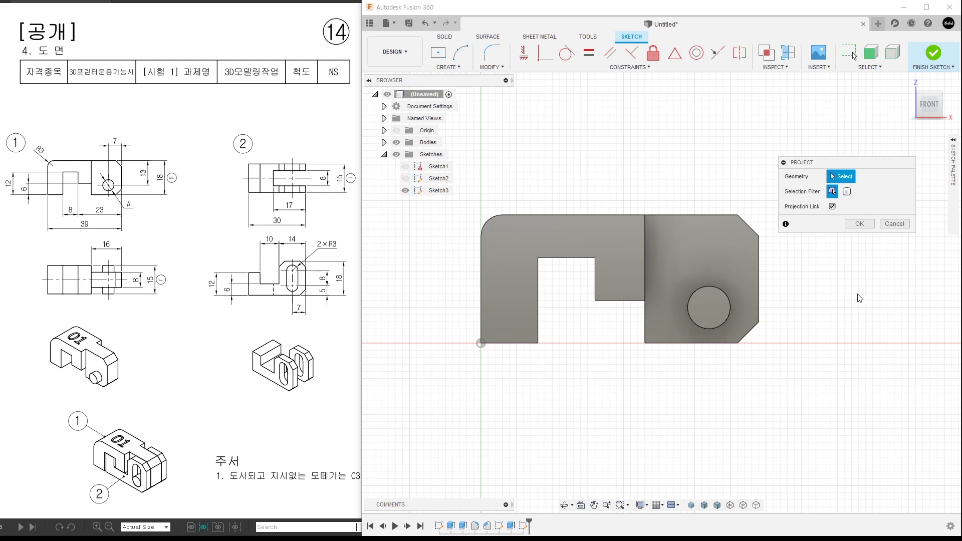
click(718, 255)
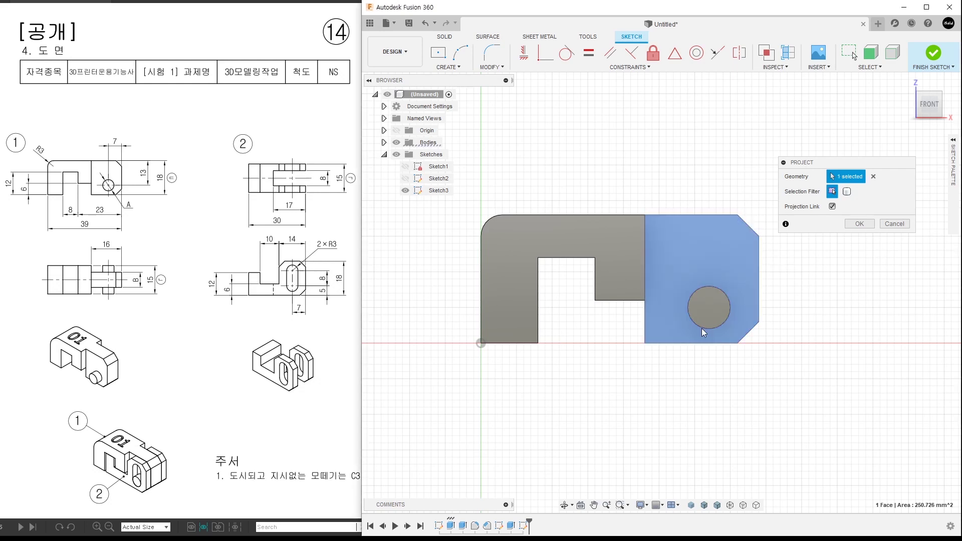
click(858, 223)
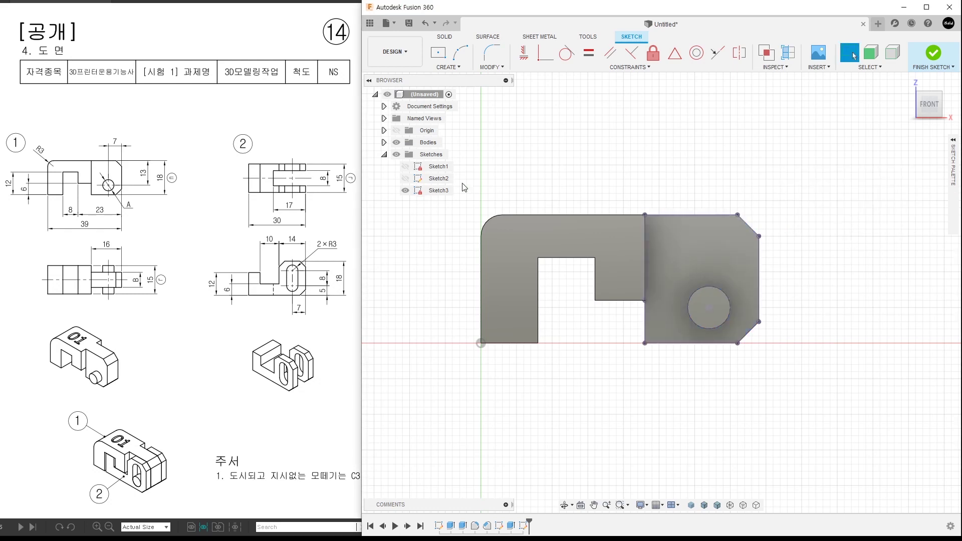
Hide Body1 and turn the hole circle and left edge into construction lines
click(384, 142)
click(404, 154)
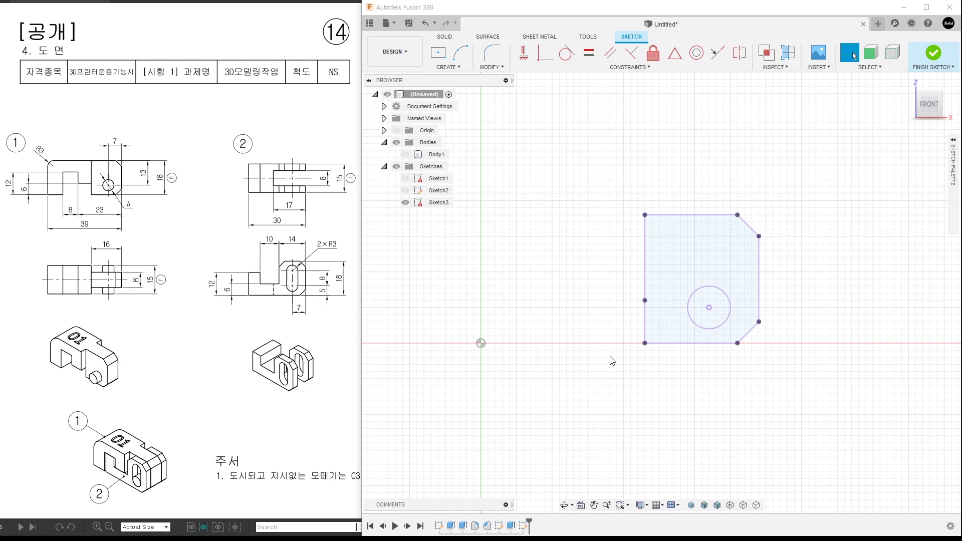
click(719, 282)
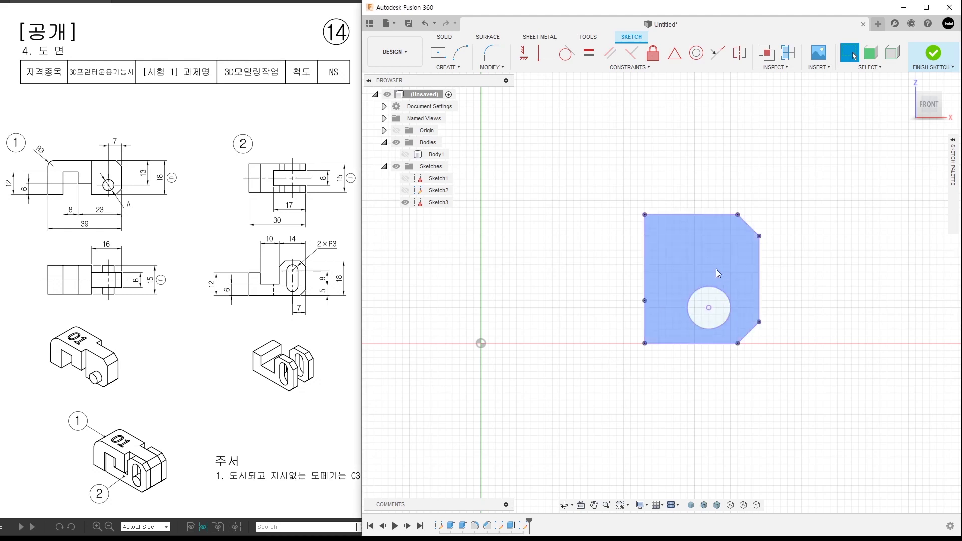
drag(717, 270, 624, 332)
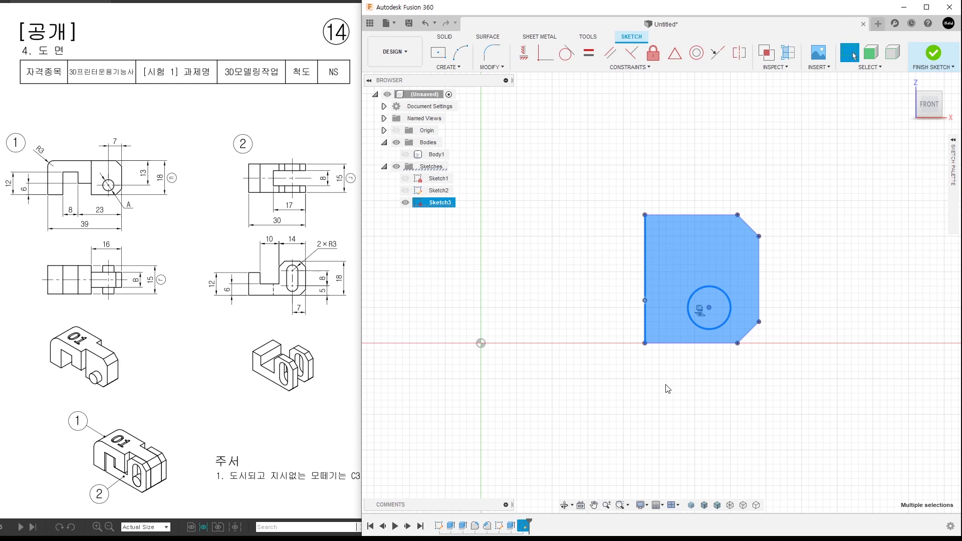
key(x)
click(720, 363)
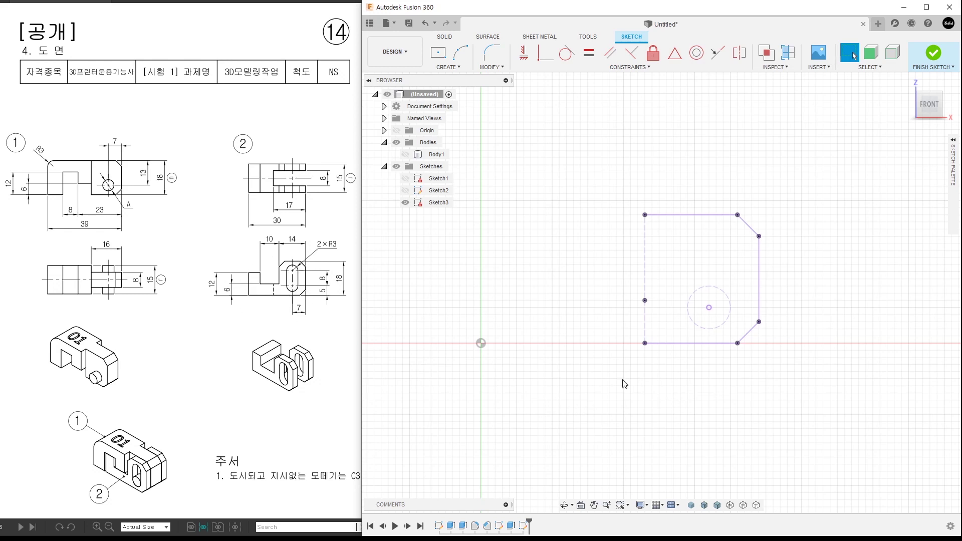
key(l)
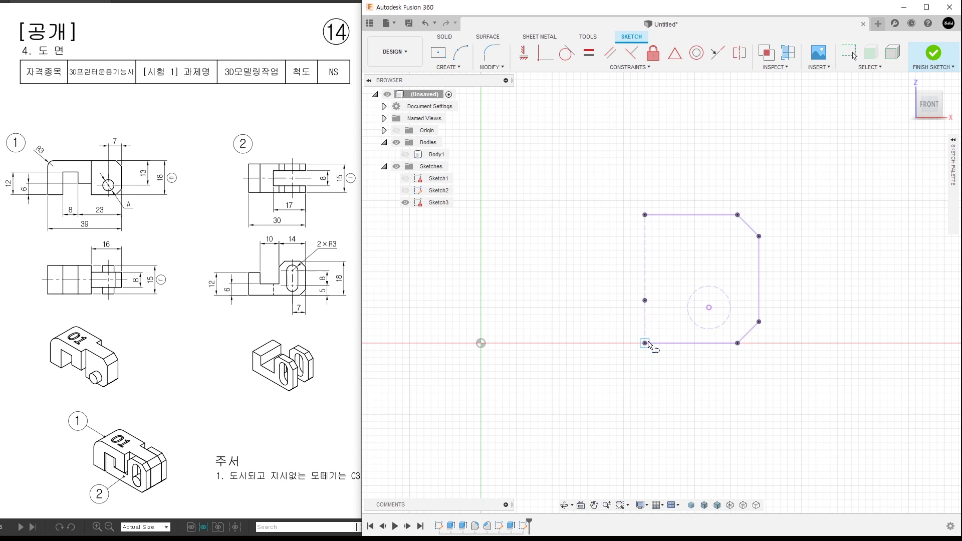
Draw the stepped left-arm outline from the bottom corner, closing it onto the block
click(645, 343)
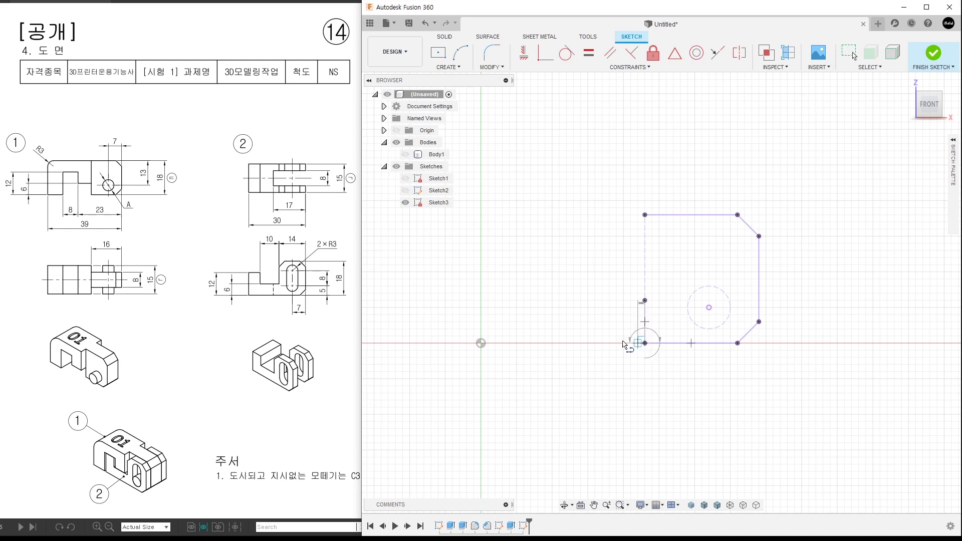
click(517, 342)
click(516, 250)
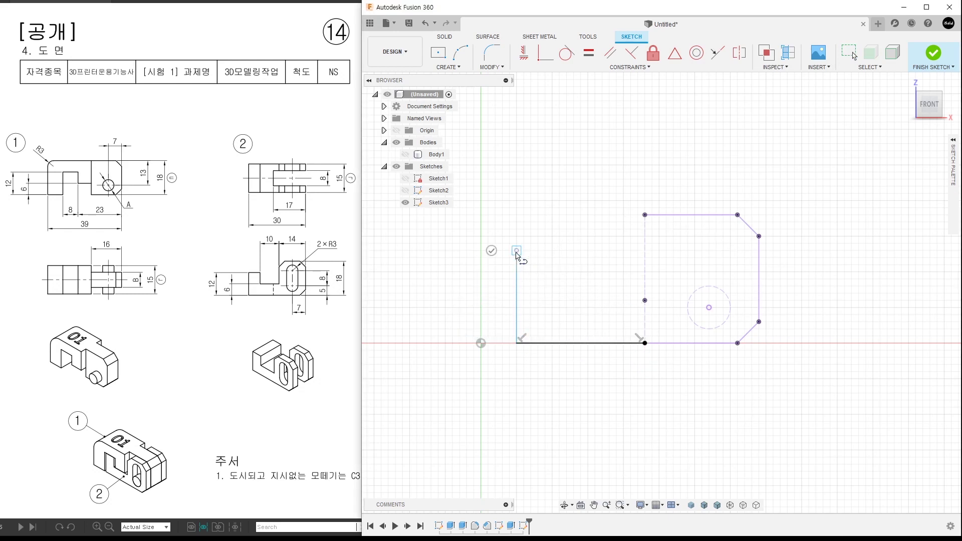
click(567, 250)
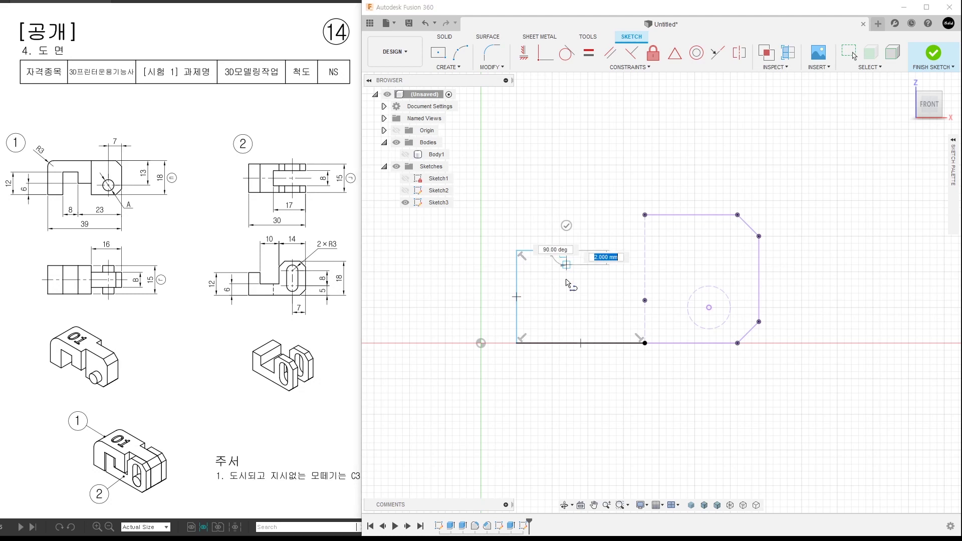
click(567, 307)
click(665, 307)
click(668, 216)
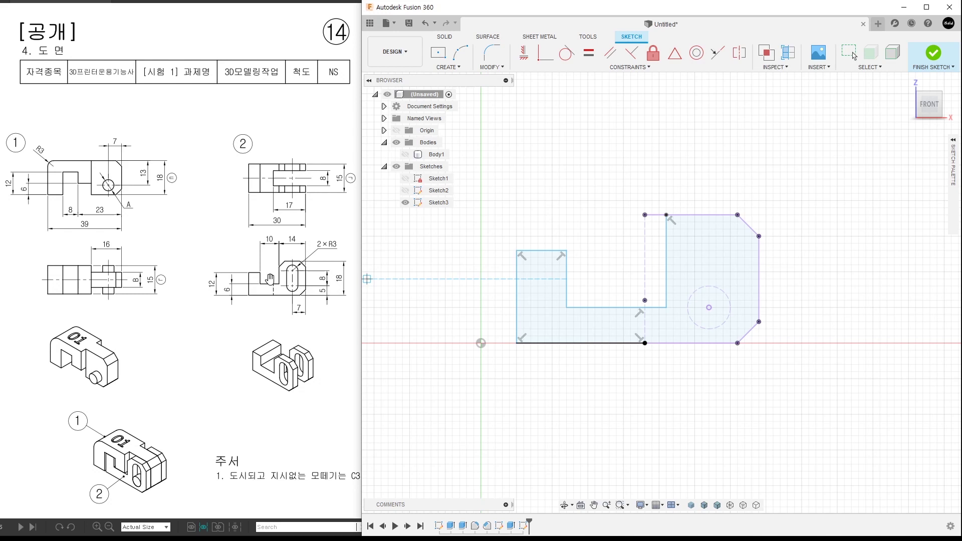
Begin a height dimension between the step's horizontal edges, then cancel it
key(d)
click(628, 307)
click(624, 343)
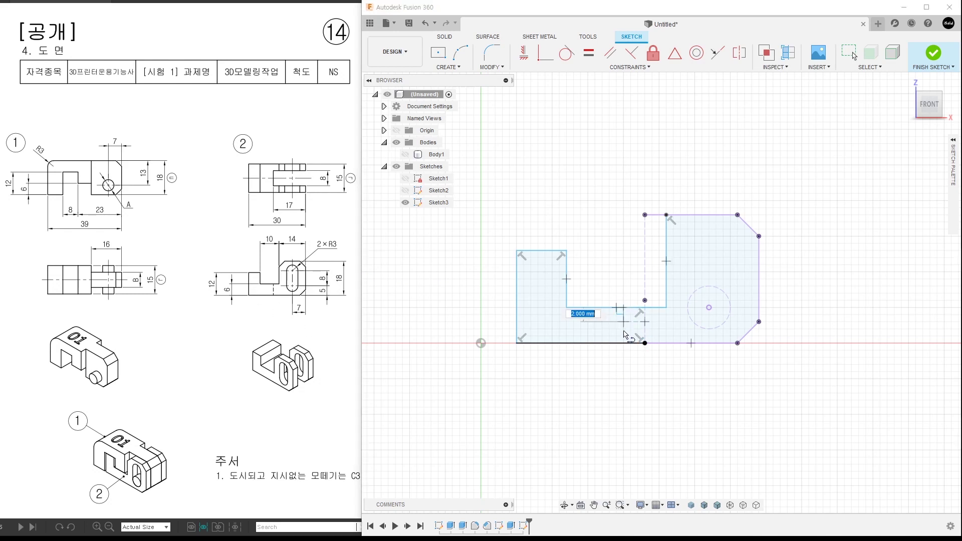
key(Escape)
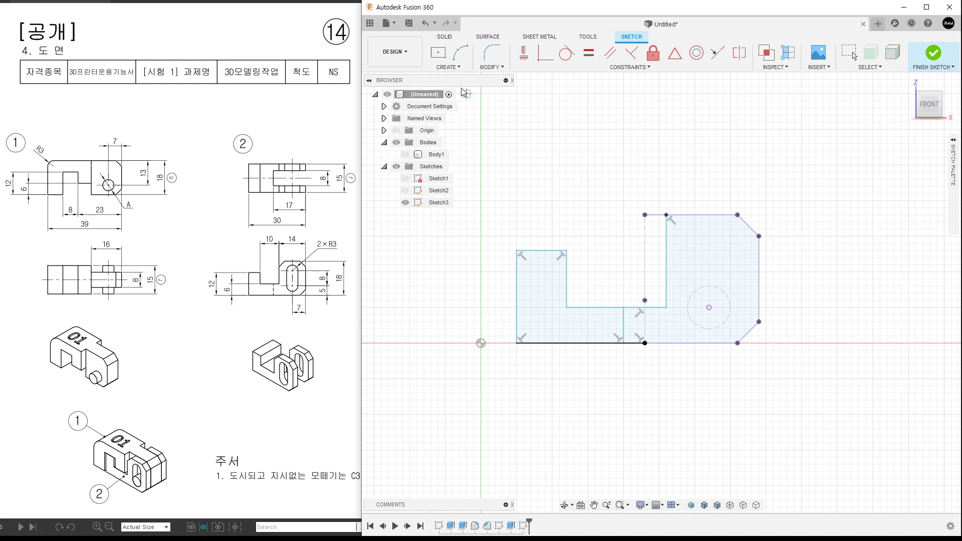
click(448, 68)
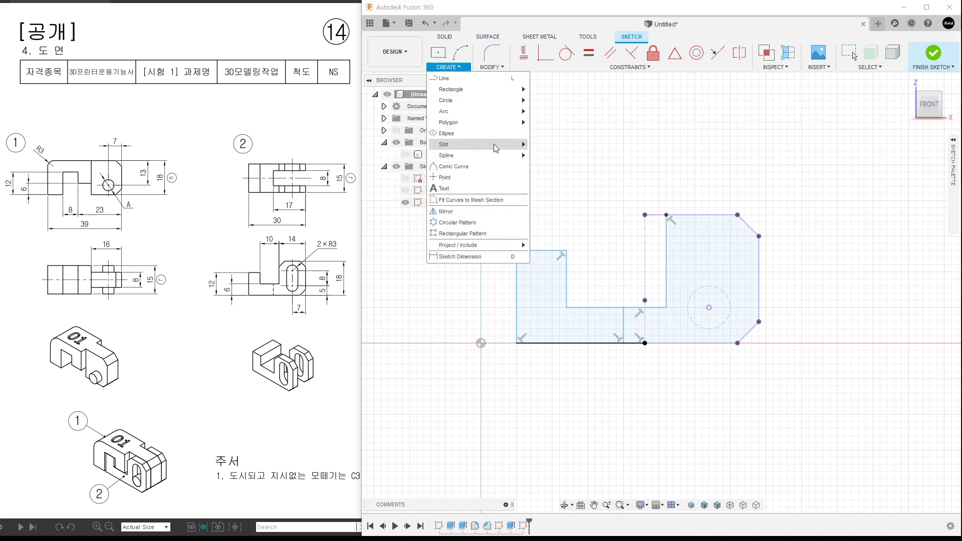
mouse_move(444, 145)
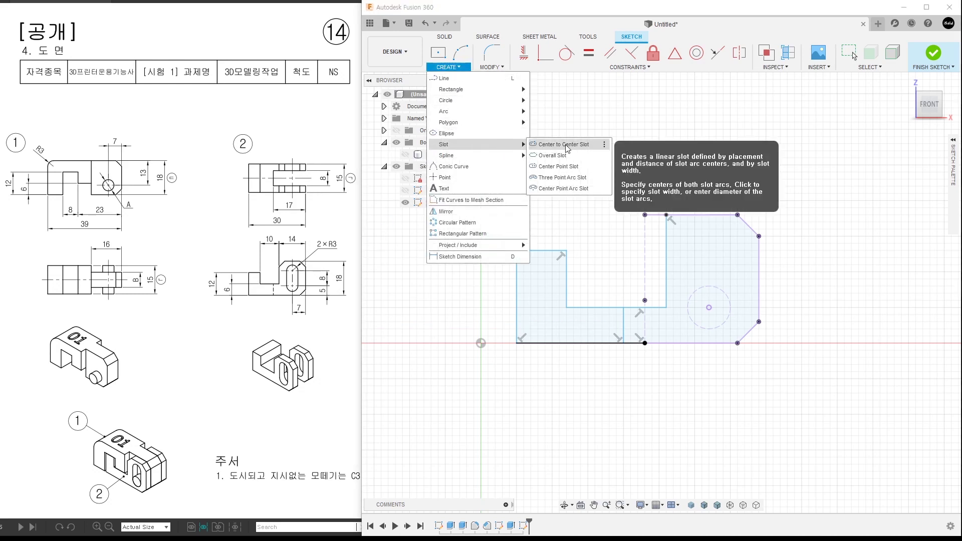
Add a vertical centre-to-centre slot 8 mm long starting at the circle centre
click(593, 147)
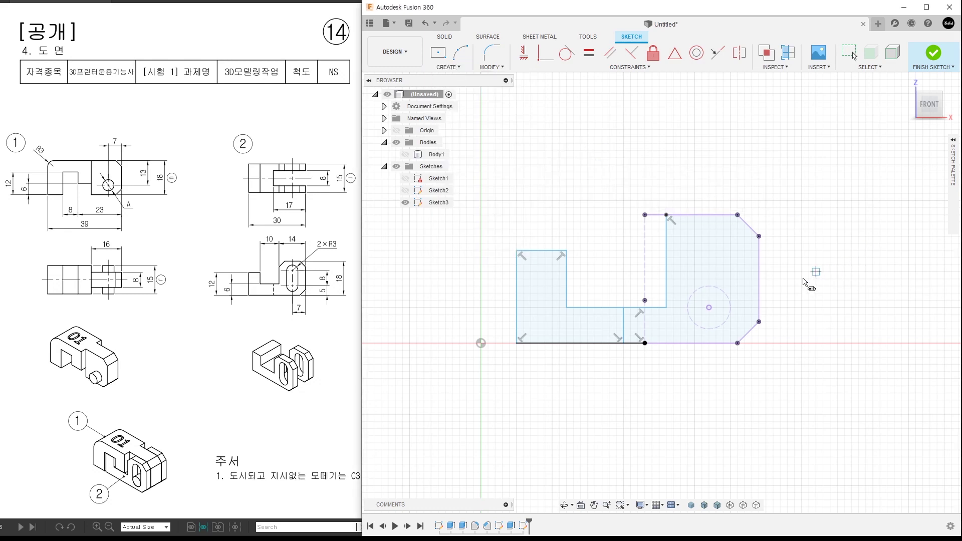
click(709, 307)
text(8)
key(Return)
key(Return)
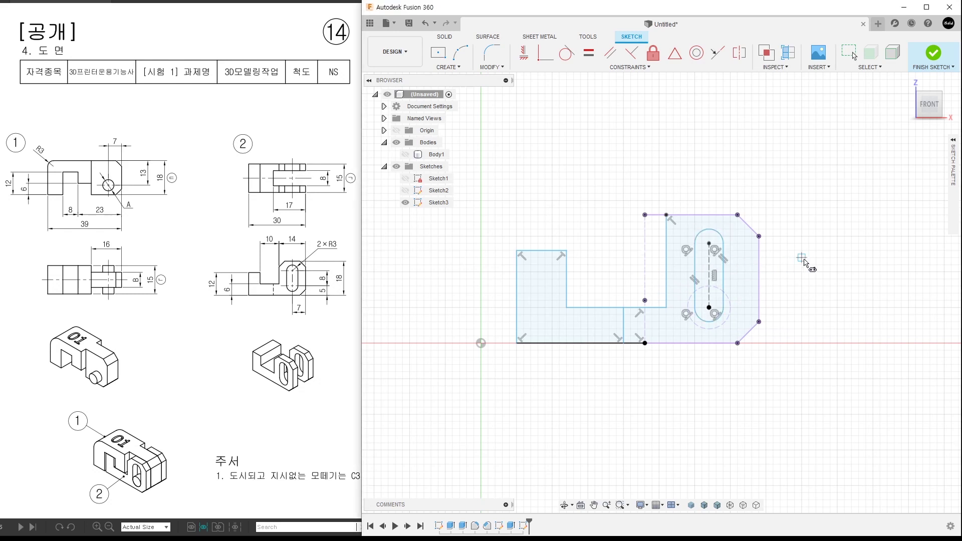
key(Escape)
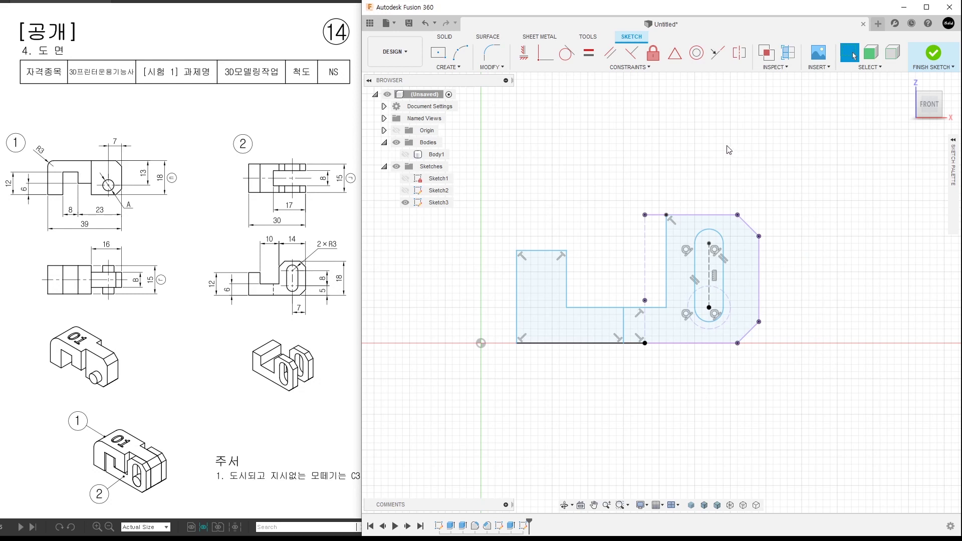
Make the slot's bottom arc equal to the dashed construction circle
click(589, 58)
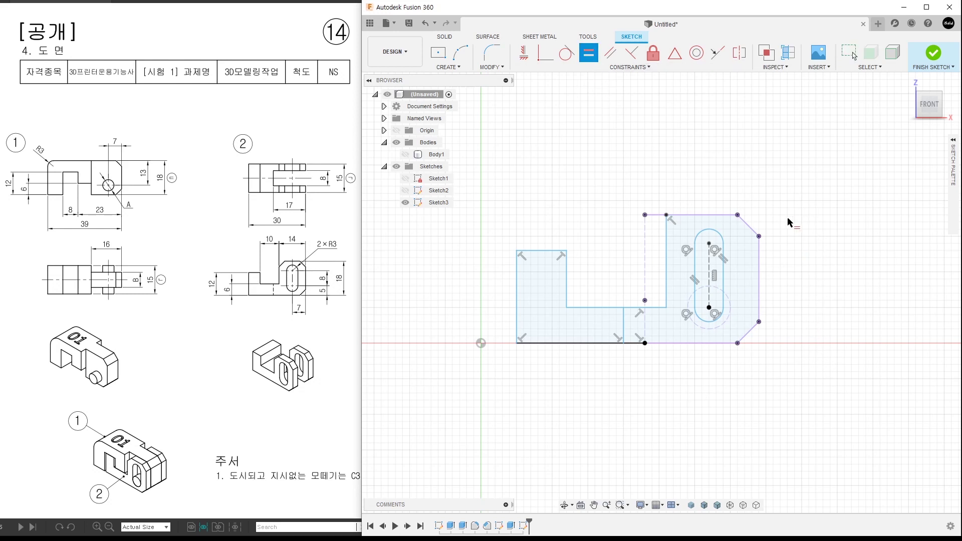
click(716, 320)
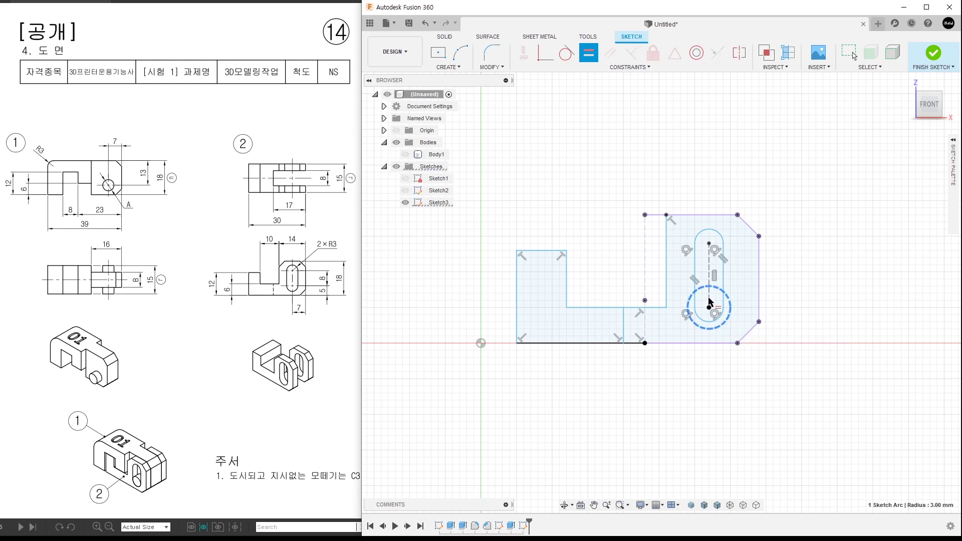
click(711, 328)
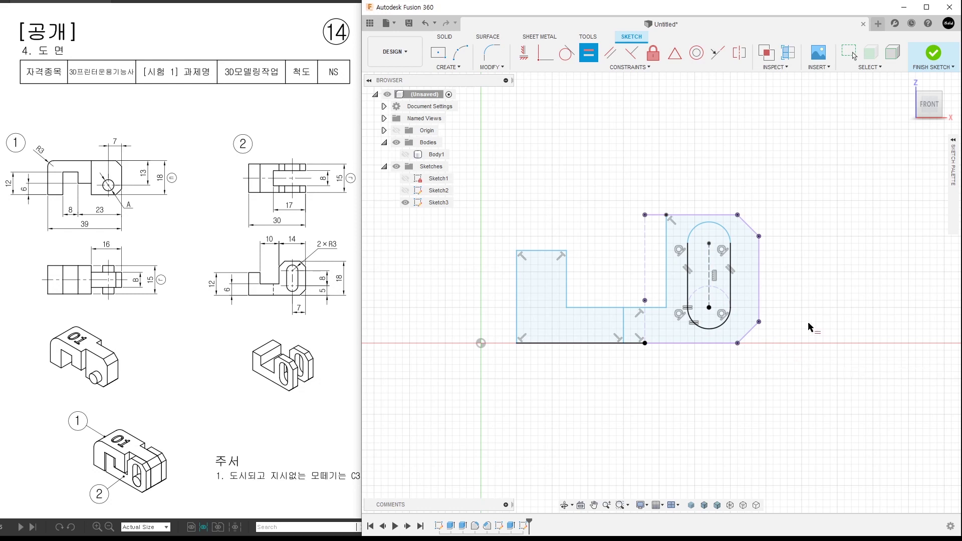
key(Escape)
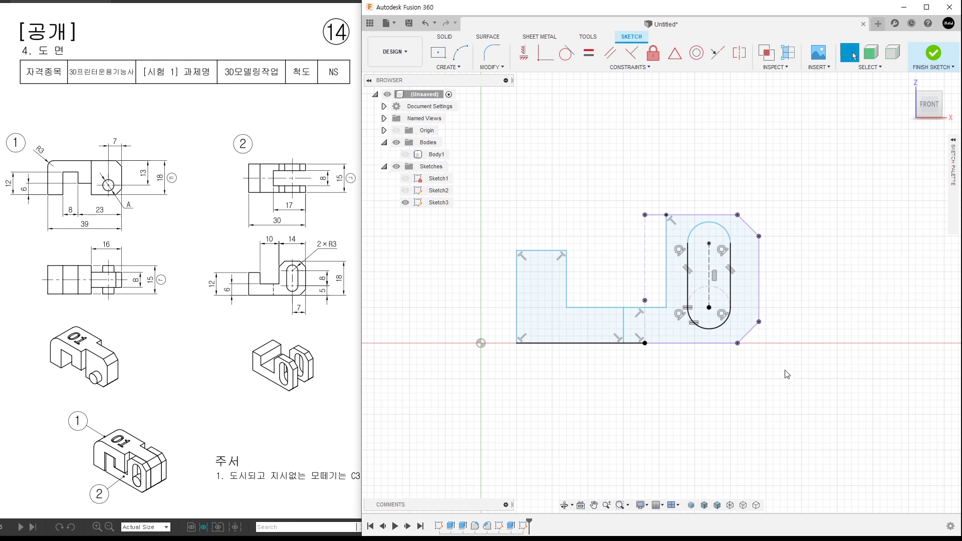
key(d)
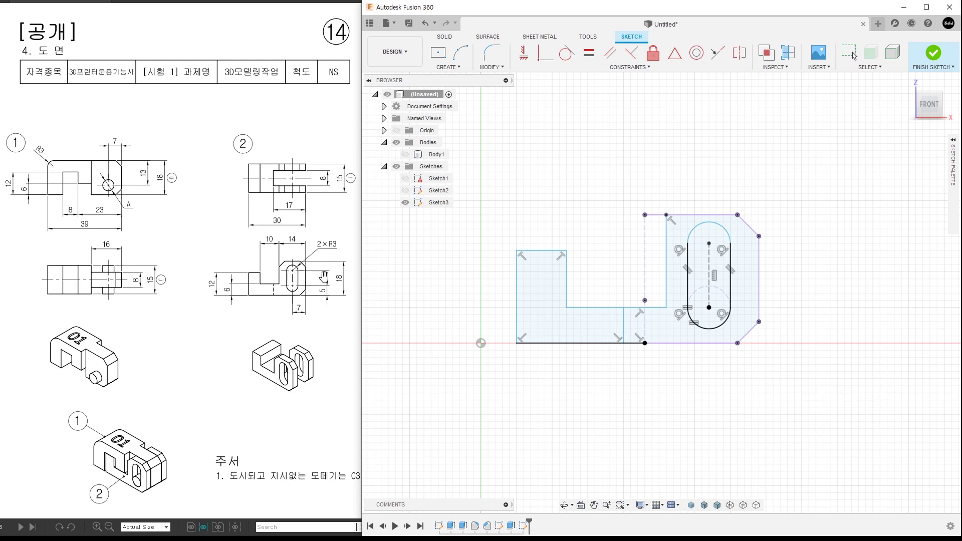
Dimension the slot centre spacing to 8 mm and the widths to 14 and 10 mm
click(712, 278)
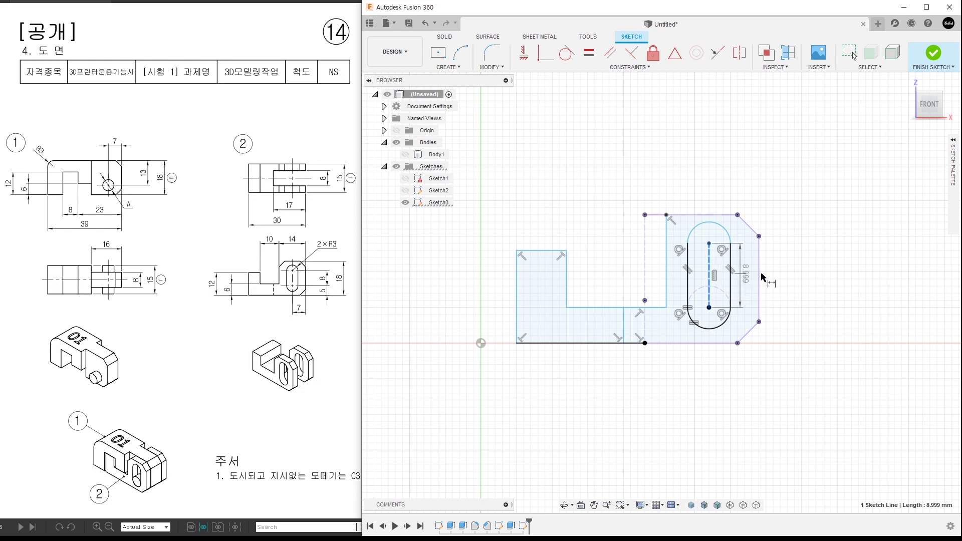
click(789, 274)
text(8)
key(Return)
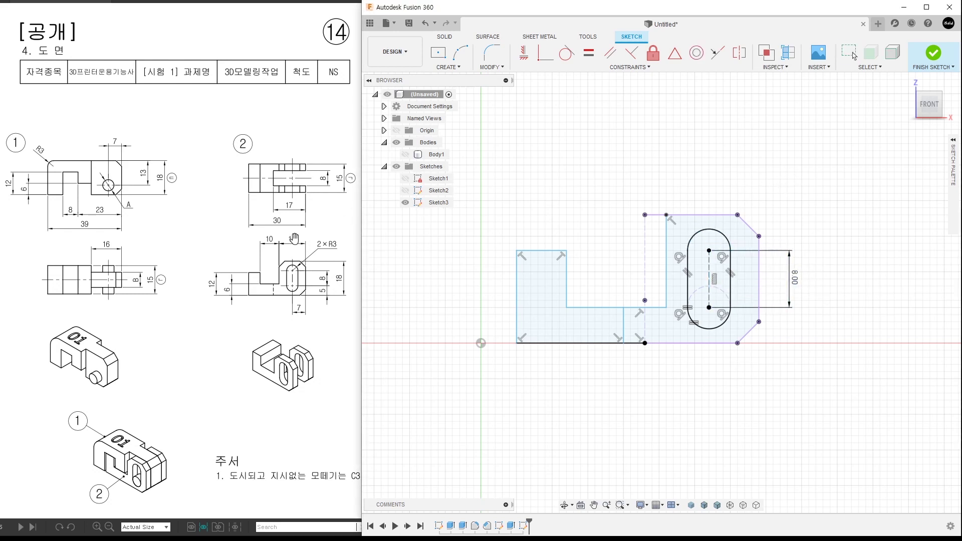
click(666, 263)
click(758, 268)
click(711, 181)
text(14)
key(Return)
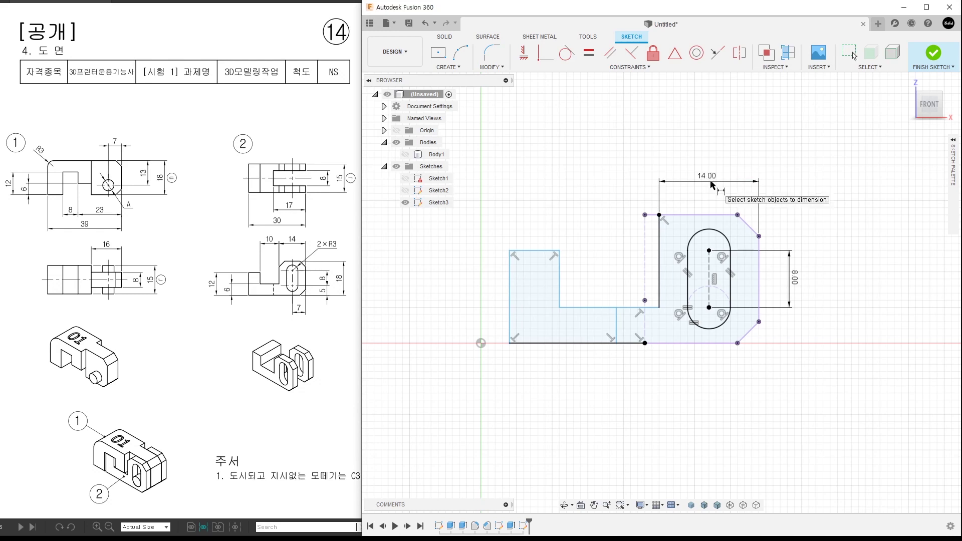
click(599, 308)
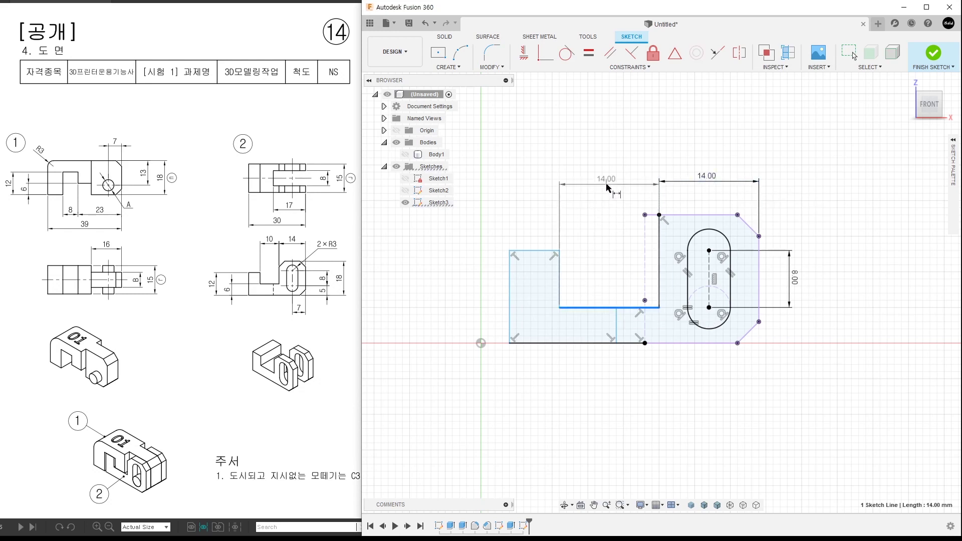
click(606, 184)
text(10)
key(Return)
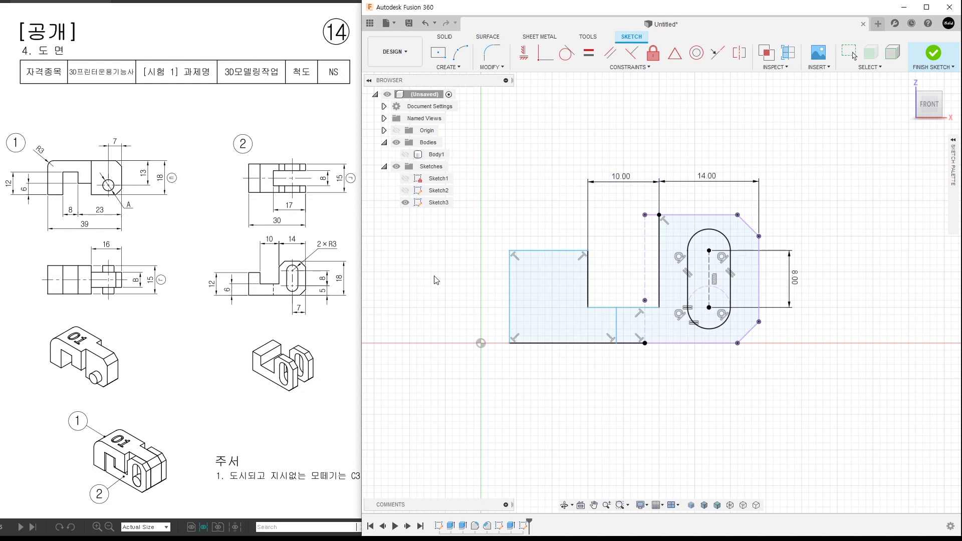
Dimension the left edge height to 12 mm and the step height to 6 mm
key(d)
click(509, 297)
click(456, 288)
text(12)
key(Return)
click(609, 307)
click(611, 343)
click(488, 317)
key(Return)
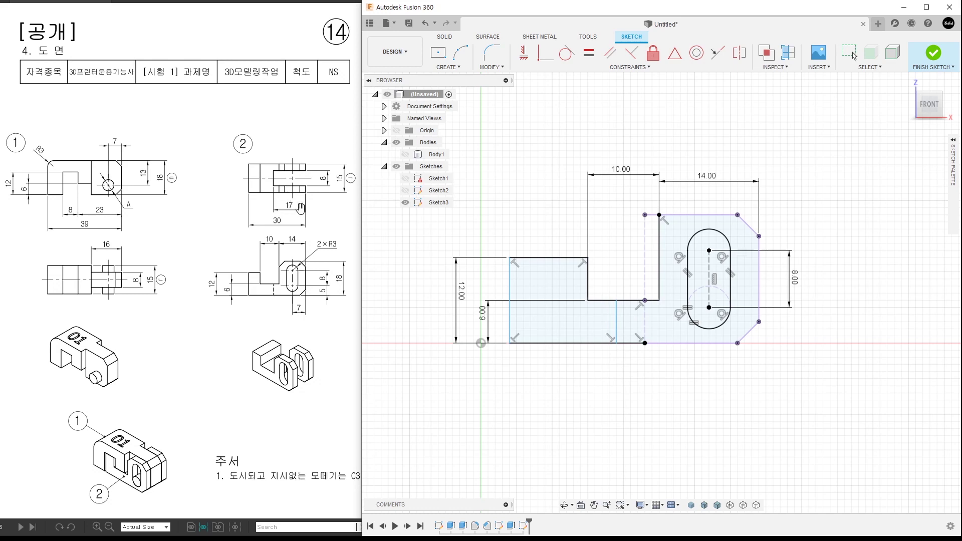
Dimension the bottom widths to 17 and 30 mm, show Body1, and finish the sketch
click(760, 288)
click(616, 332)
click(700, 379)
key(Return)
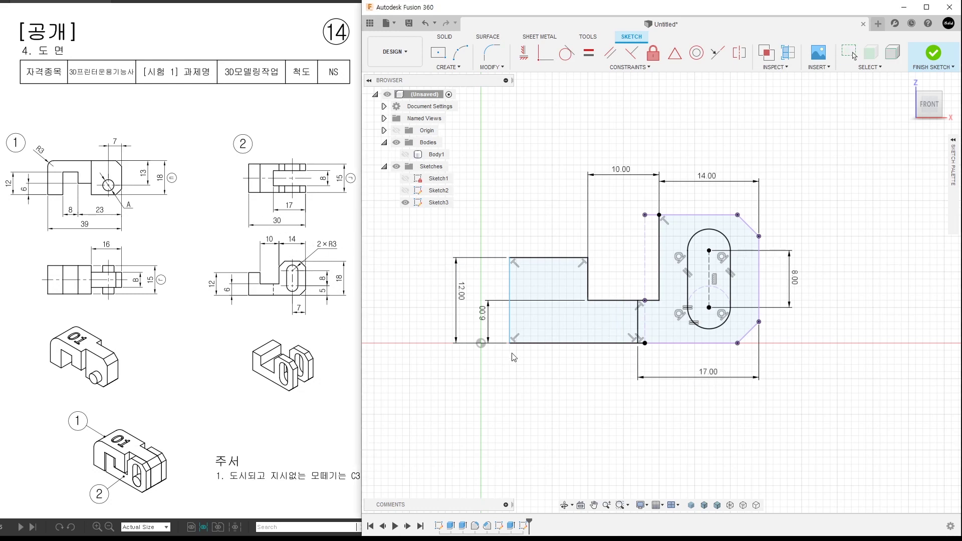
click(510, 331)
click(758, 322)
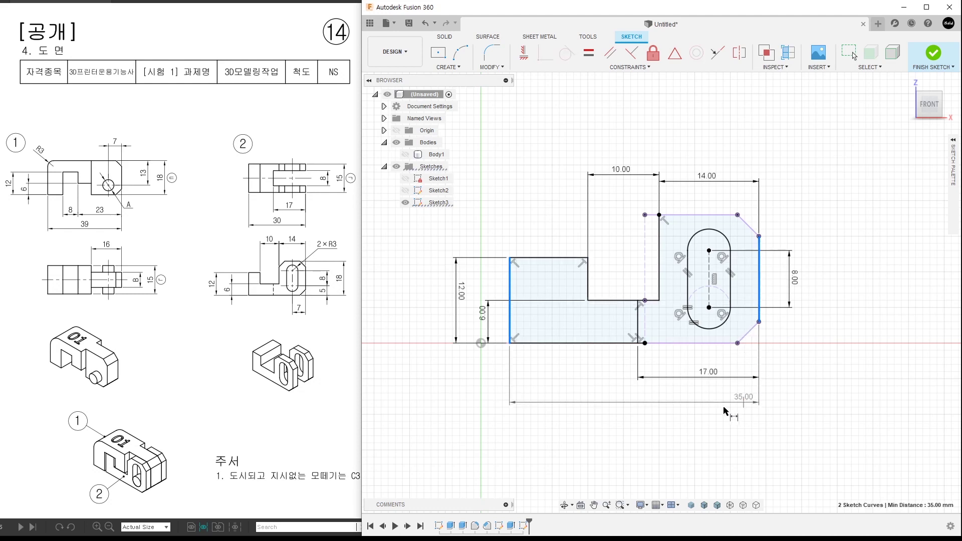
click(646, 409)
text(30)
key(Return)
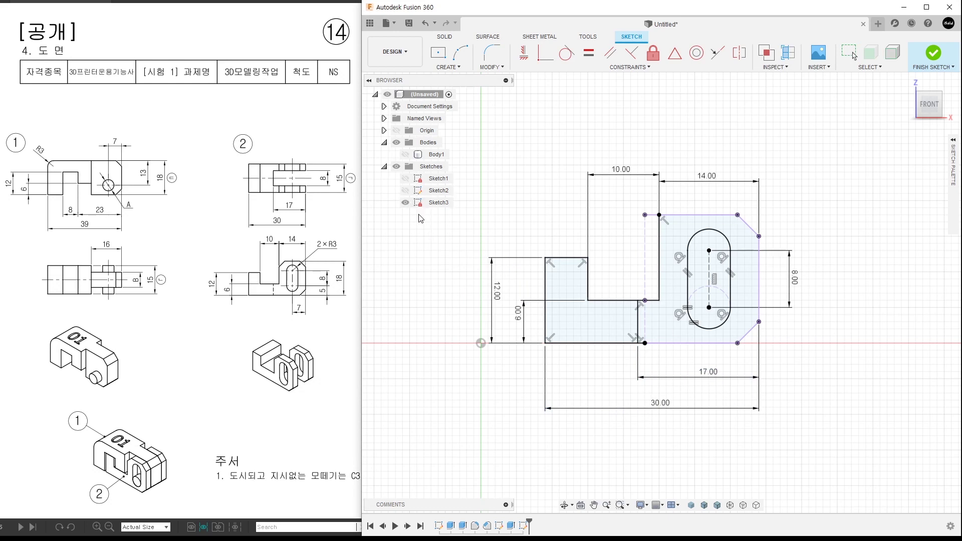
click(405, 155)
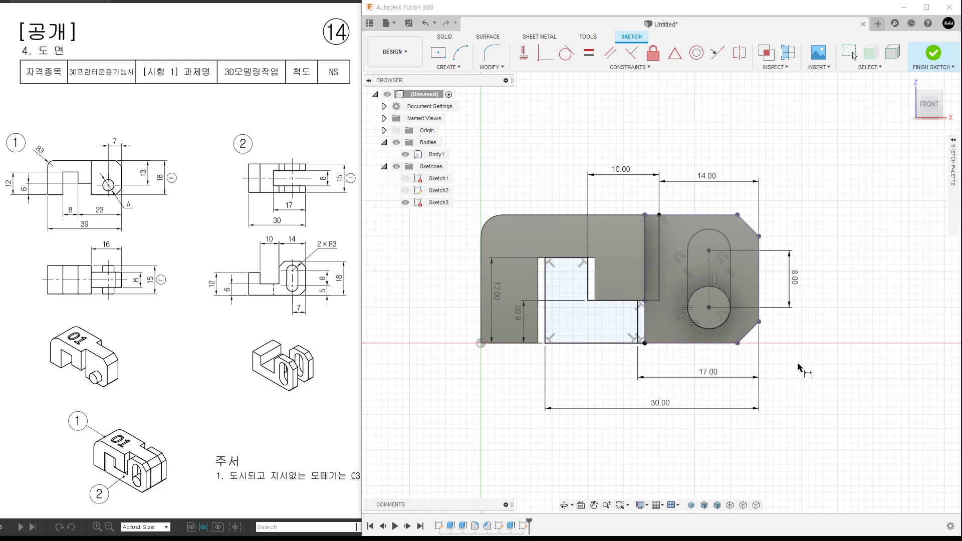
click(932, 53)
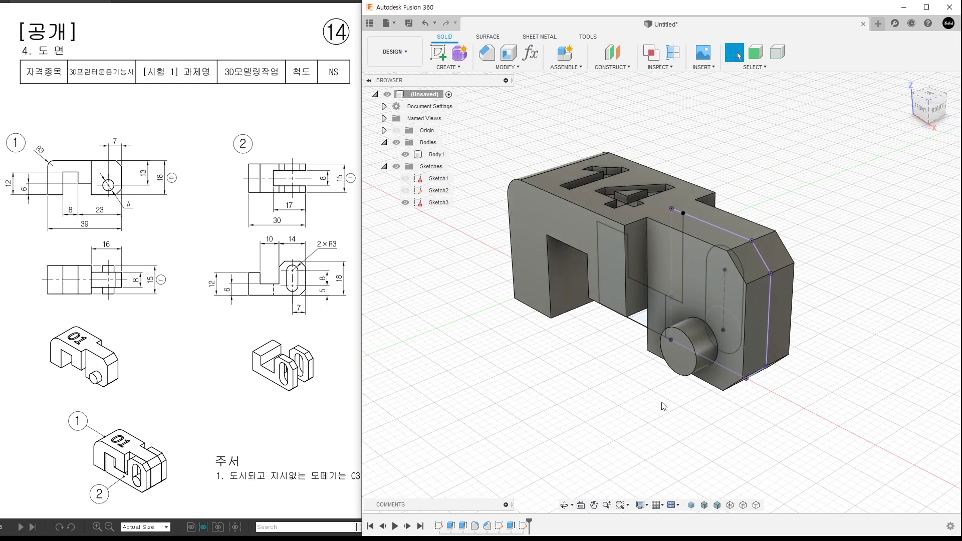
Extrude both Sketch3 profiles 15 mm symmetrically as new Body2, hiding Body1 and showing Sketch3
key(e)
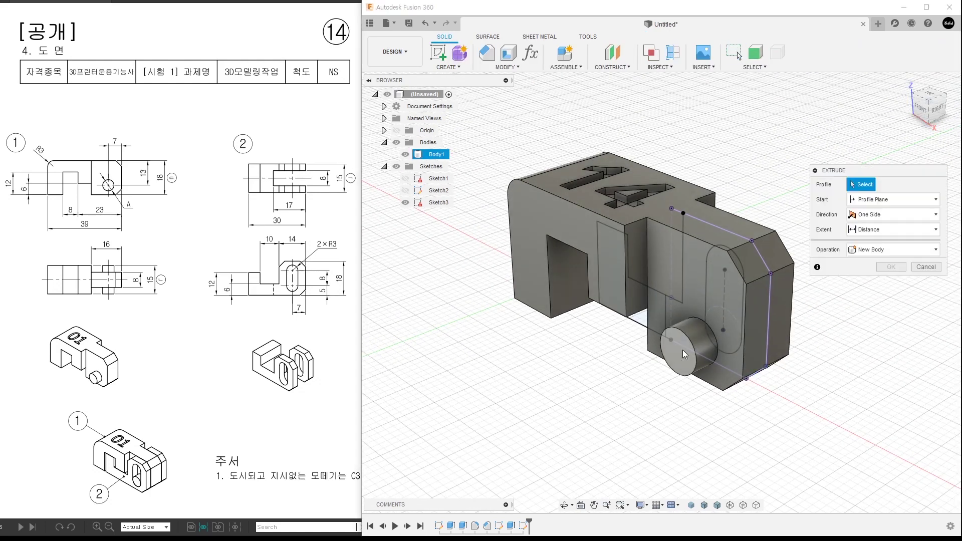
click(692, 333)
click(655, 326)
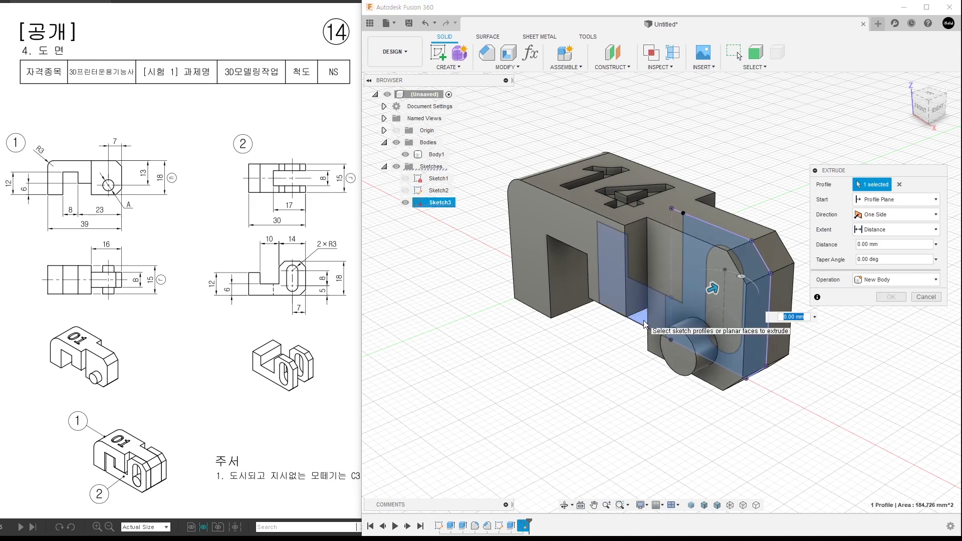
click(896, 214)
click(880, 249)
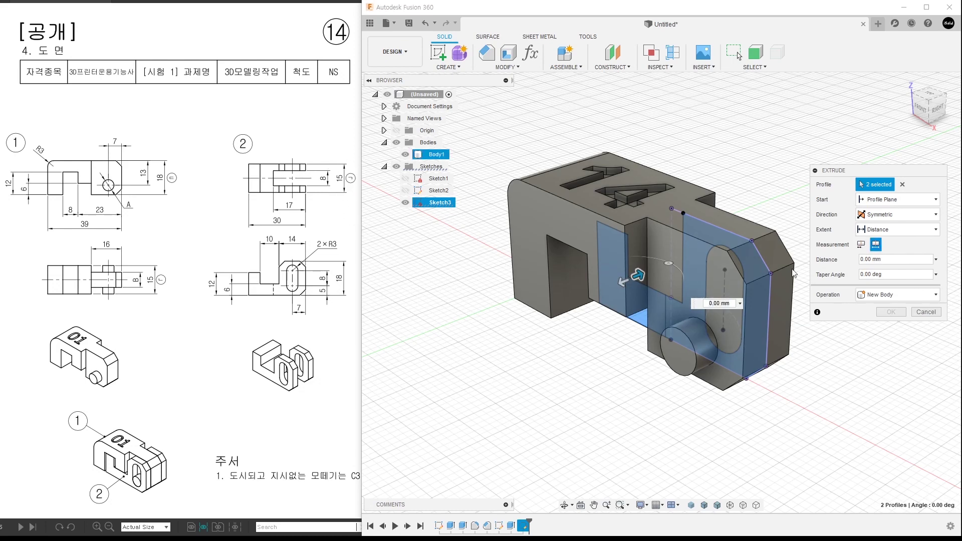
click(878, 259)
text(5)
click(875, 295)
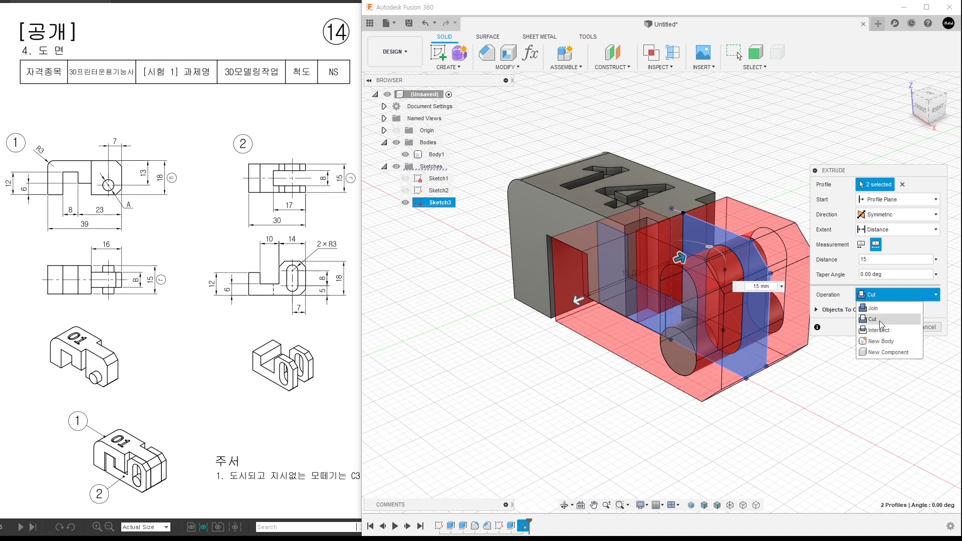
click(882, 341)
click(886, 313)
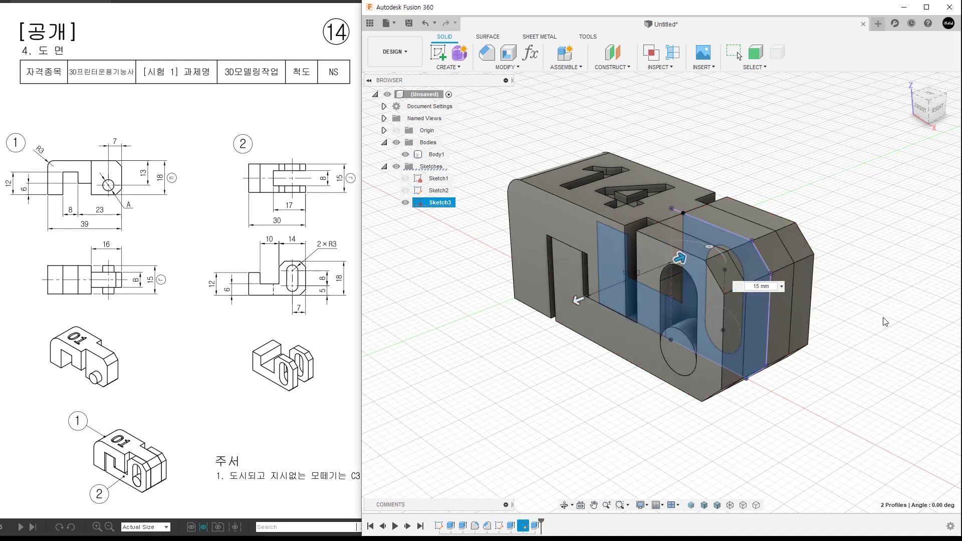
click(405, 155)
click(405, 215)
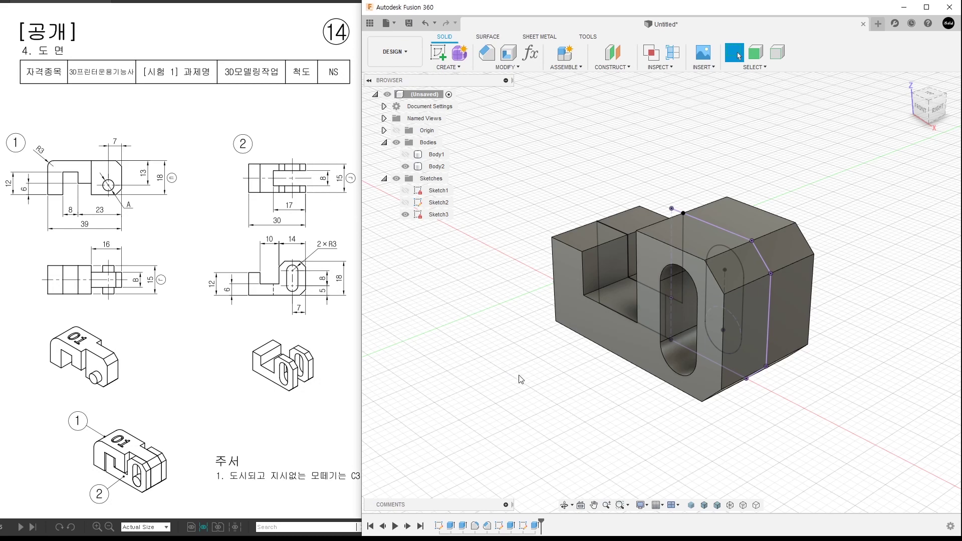
Cut an 8 mm symmetric, full-width gap through Body2 at the slot profile and hide Sketch3
key(e)
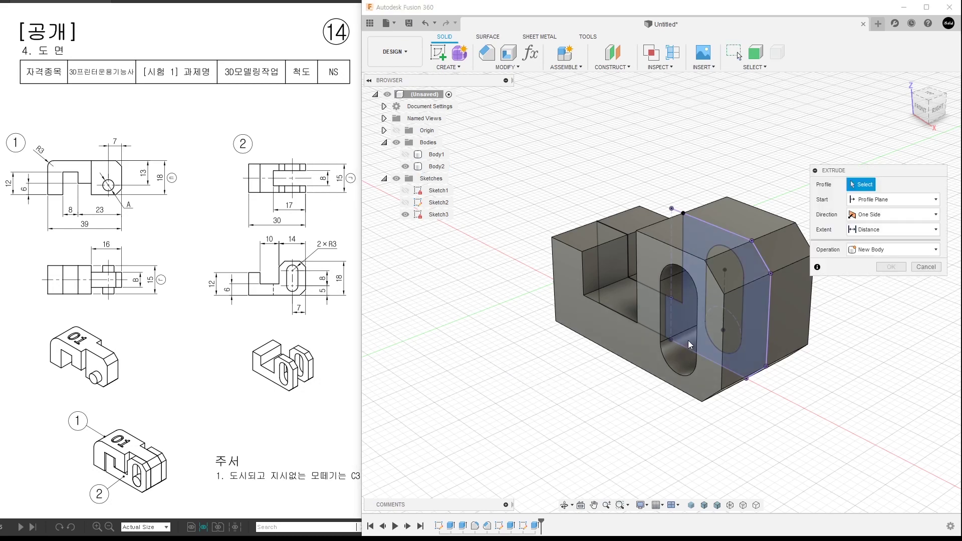
click(687, 340)
click(891, 215)
click(891, 251)
click(875, 245)
text(8)
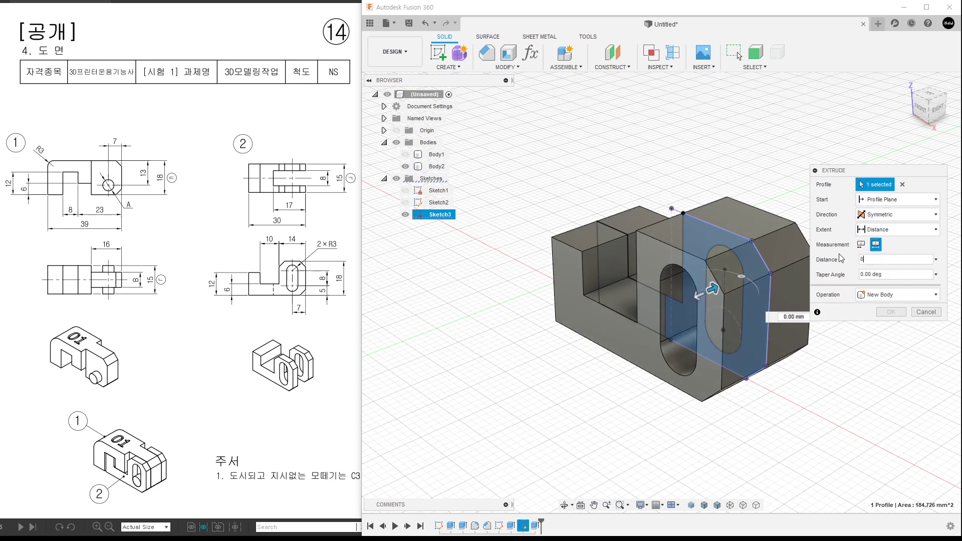
shift+middle_drag(739, 226, 796, 427)
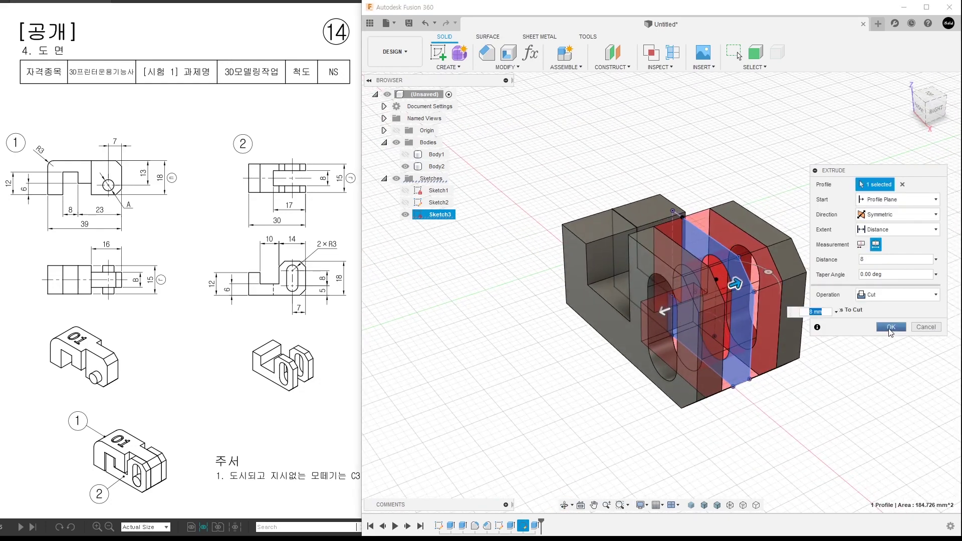
click(890, 328)
click(405, 214)
key(F6)
mouse_move(747, 410)
shift+middle_down()
mouse_move(769, 411)
mouse_move(761, 398)
mouse_move(789, 394)
shift+middle_up()
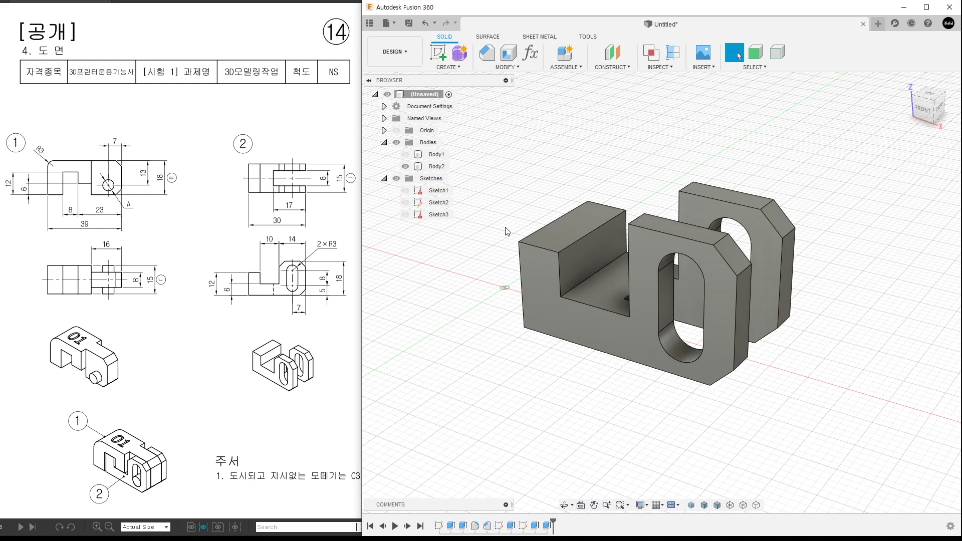
Chamfer the top edges of both slotted plates by 3 mm
click(507, 68)
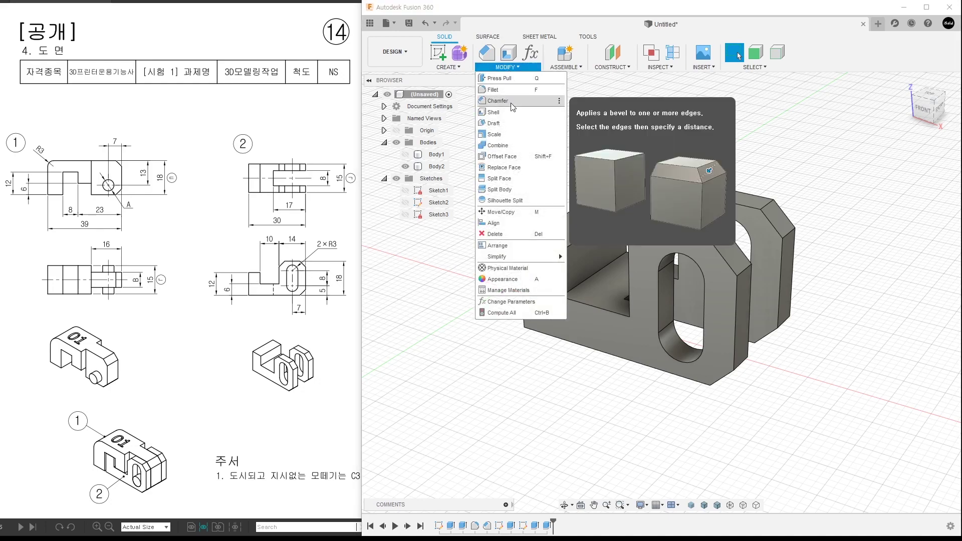
click(530, 103)
shift+middle_drag(554, 122, 635, 179)
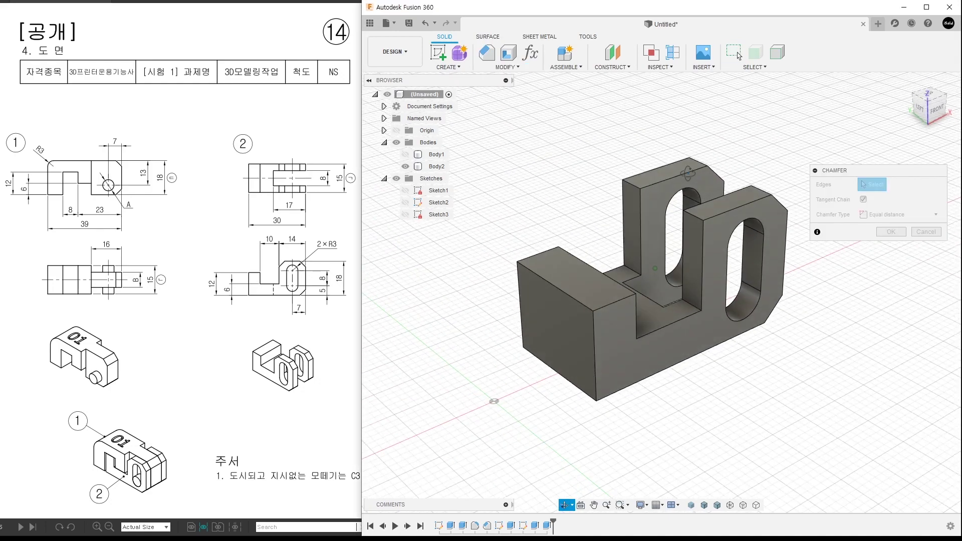
click(627, 187)
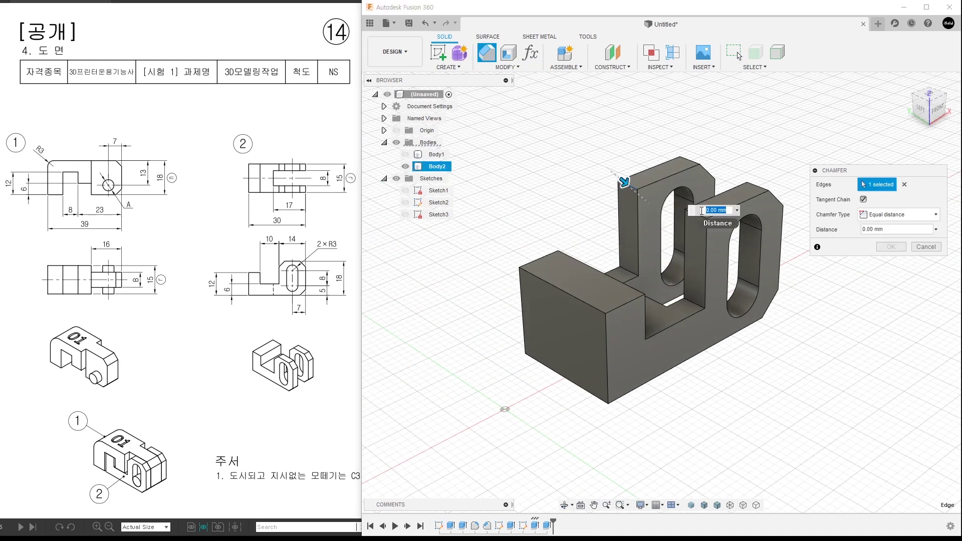
middle_drag(689, 259, 645, 263)
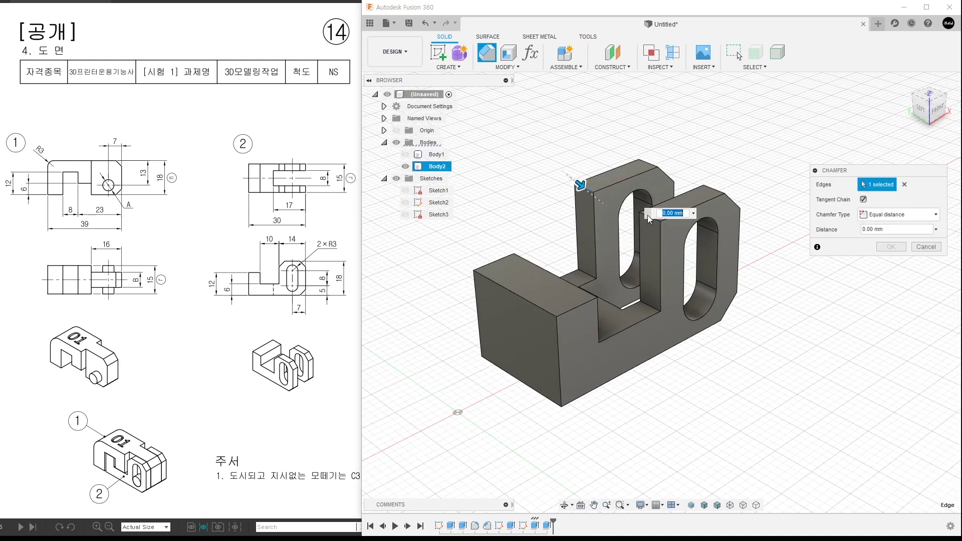
click(649, 216)
text(3)
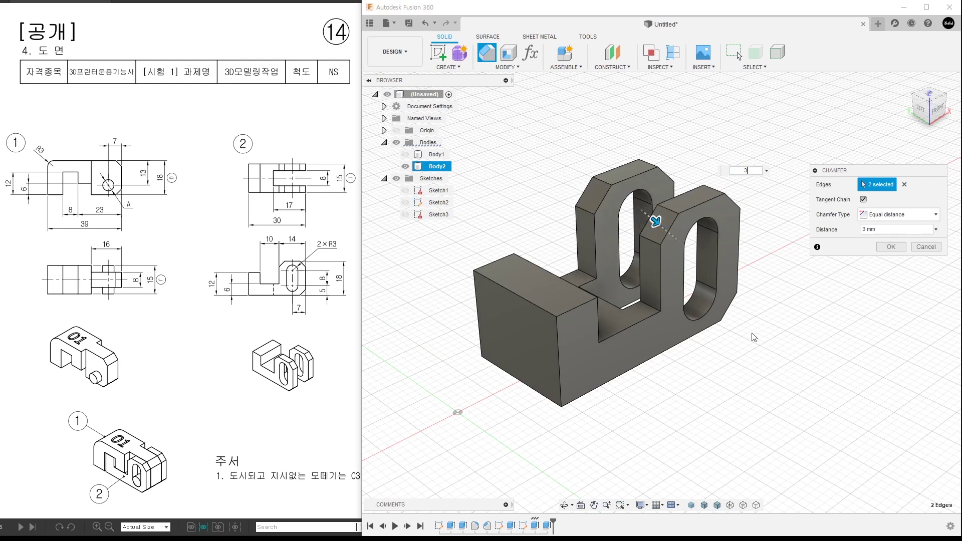
click(890, 246)
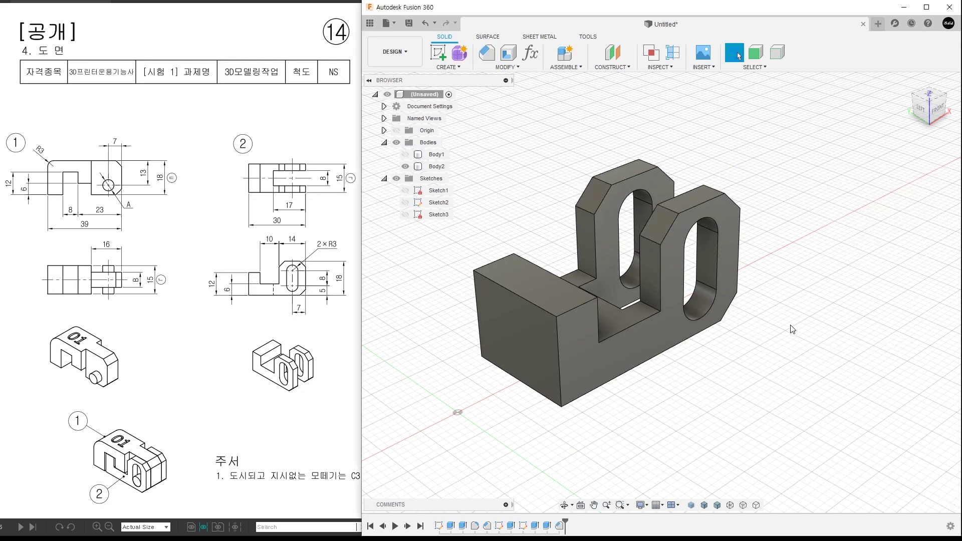
mouse_move(765, 364)
shift+middle_down()
mouse_move(672, 371)
mouse_move(776, 378)
shift+middle_up()
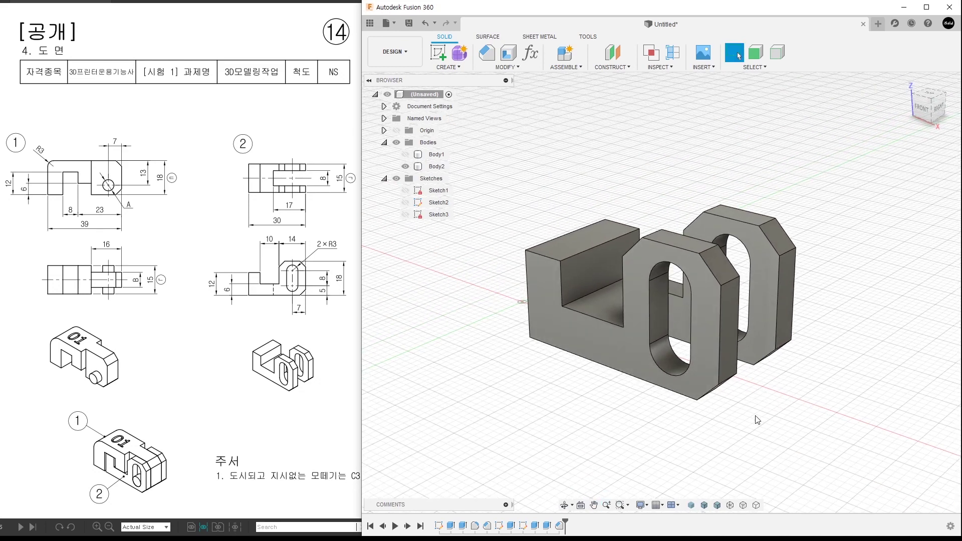
Show Body1 again and run an interference check on Body1 and Body2, finding no overlap
click(405, 154)
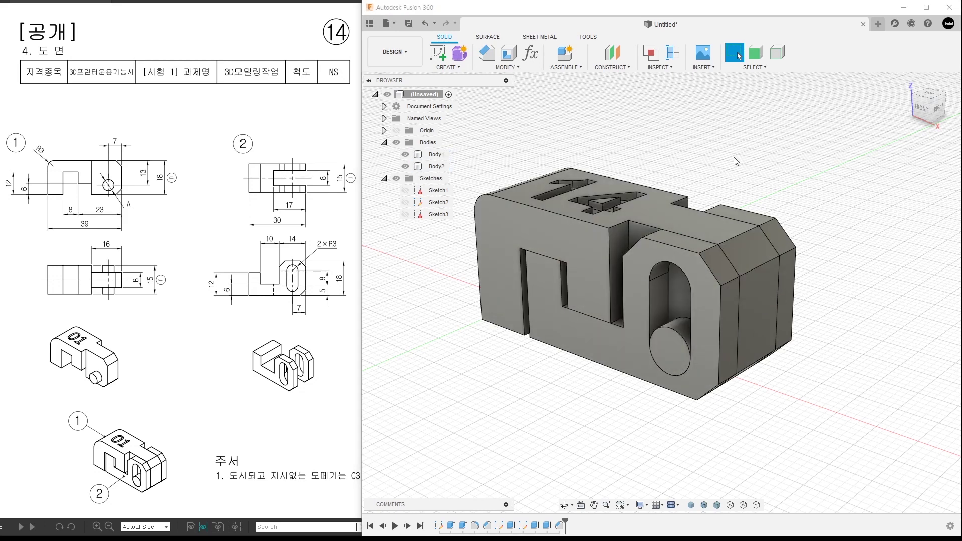
click(662, 69)
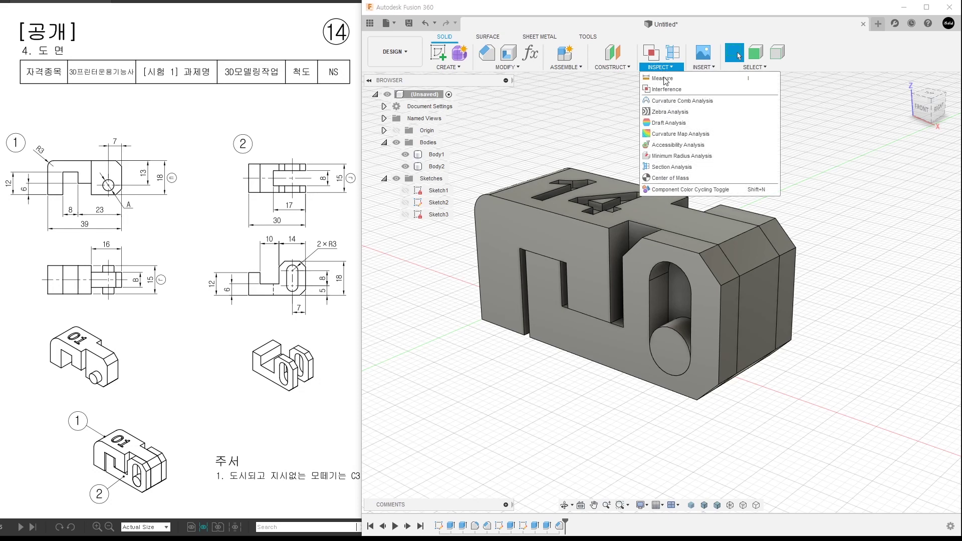
click(687, 89)
click(683, 257)
click(908, 185)
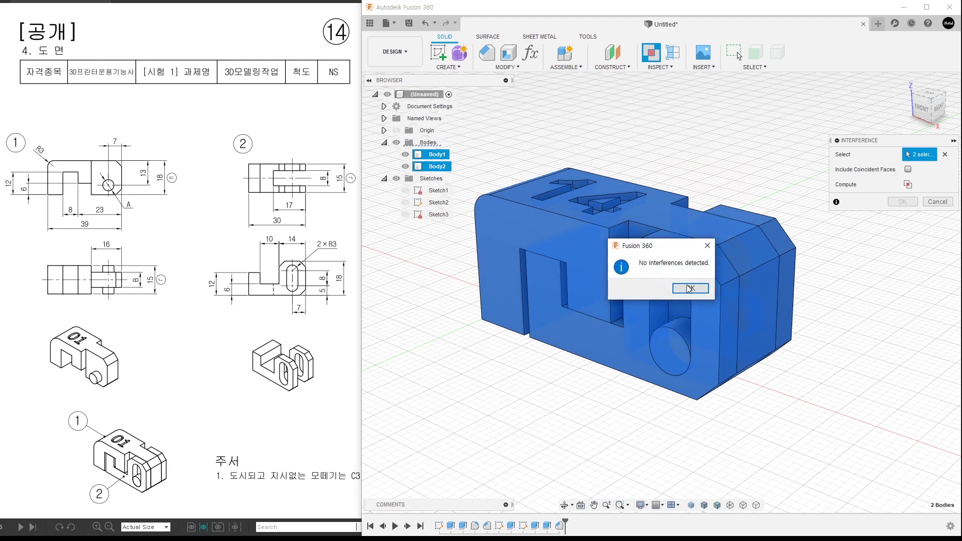
click(687, 287)
click(932, 203)
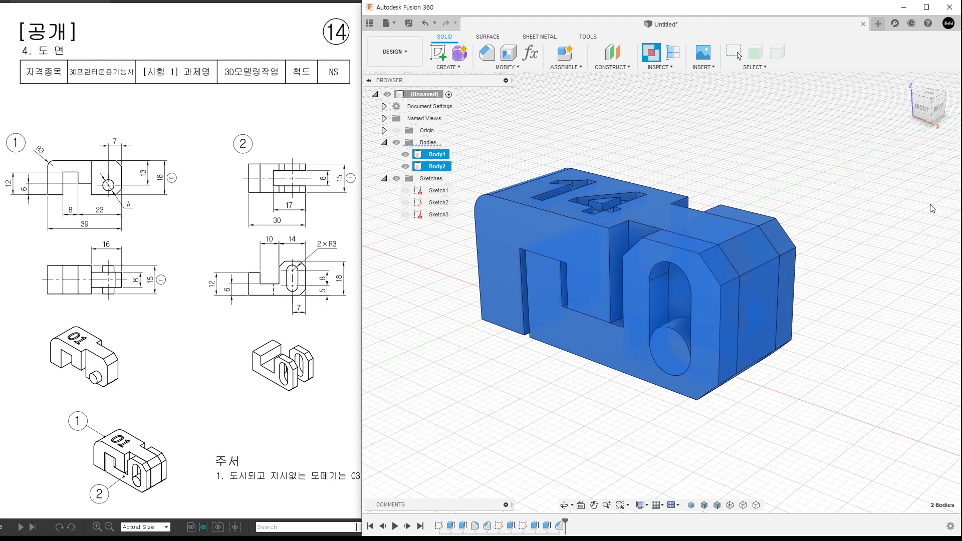
key(Escape)
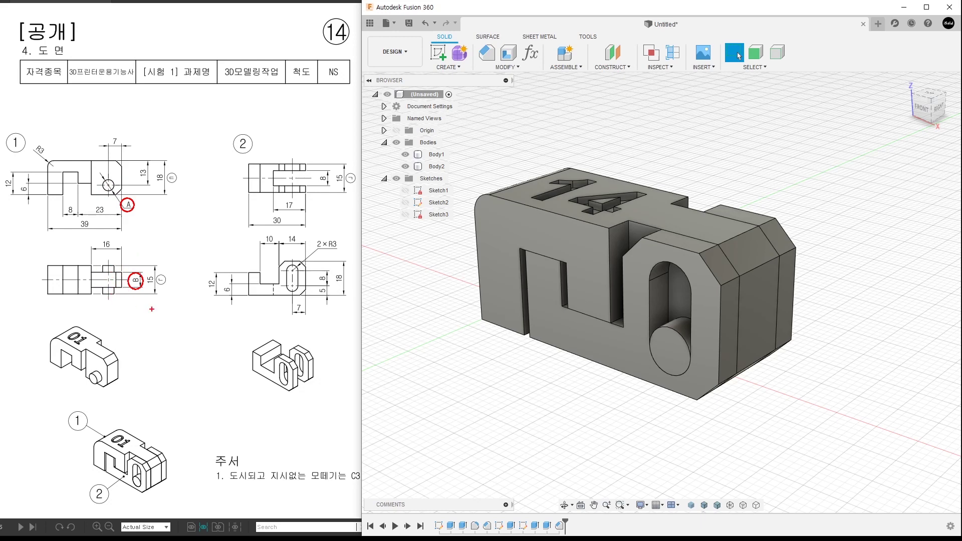
click(504, 68)
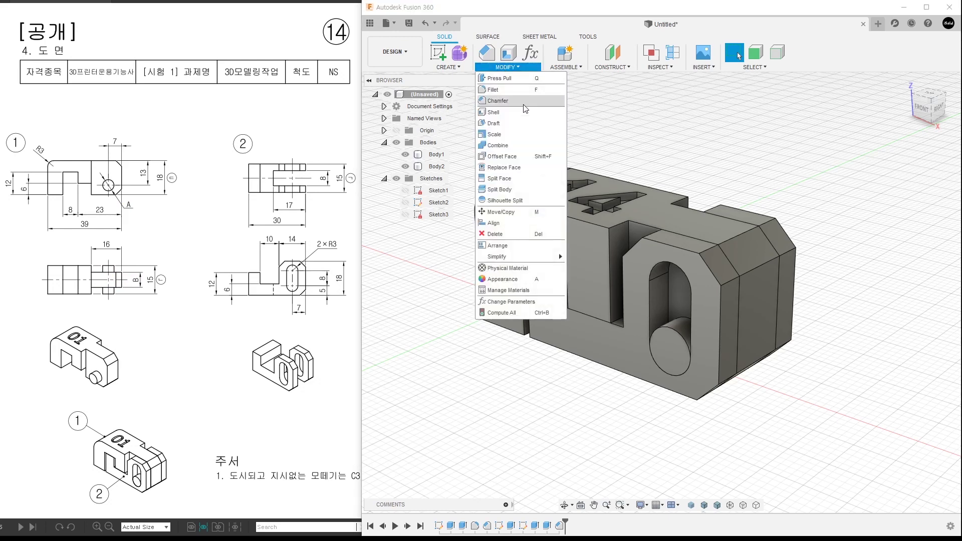
Start Offset Face with Body2 hidden and pick both cylinder faces of Body1
click(501, 156)
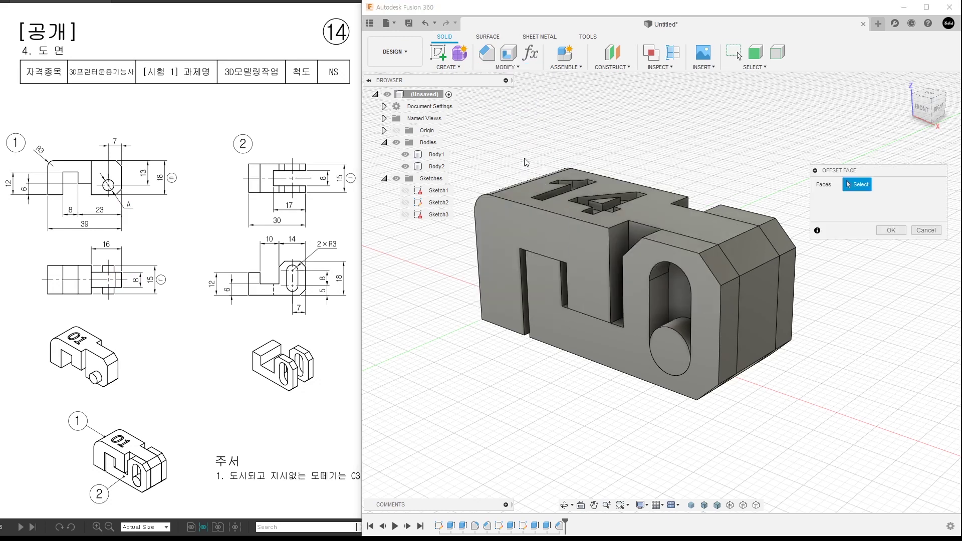
click(405, 167)
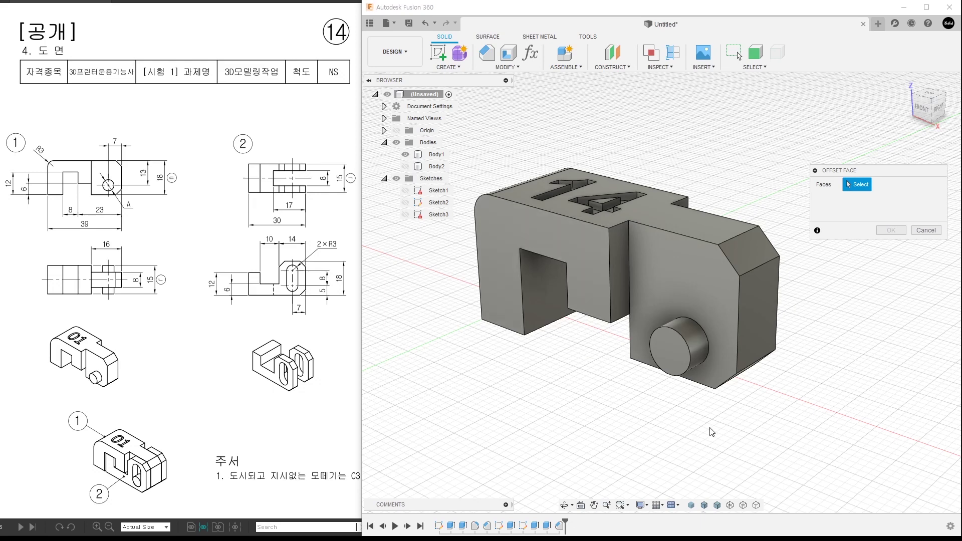
scroll(707, 369, up, 2)
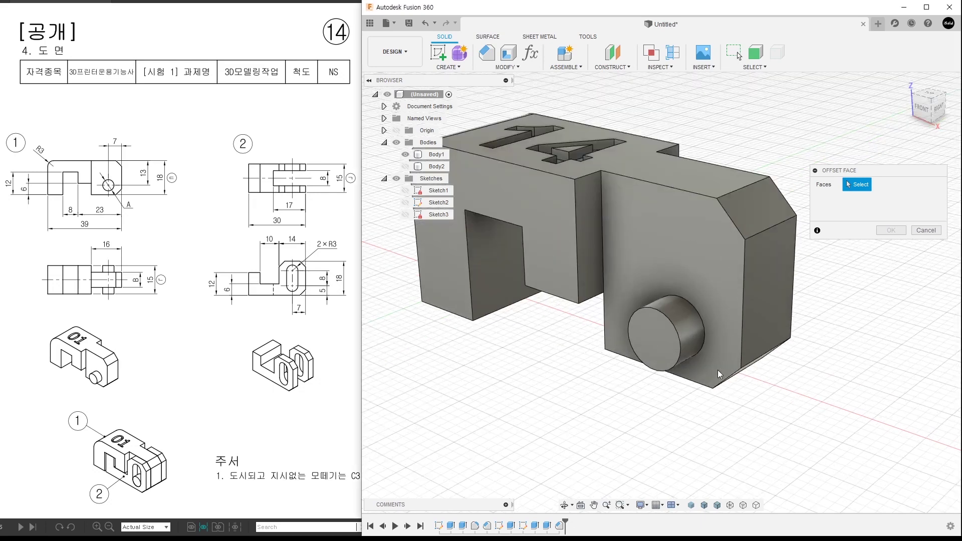
click(691, 332)
shift+middle_drag(717, 405, 651, 350)
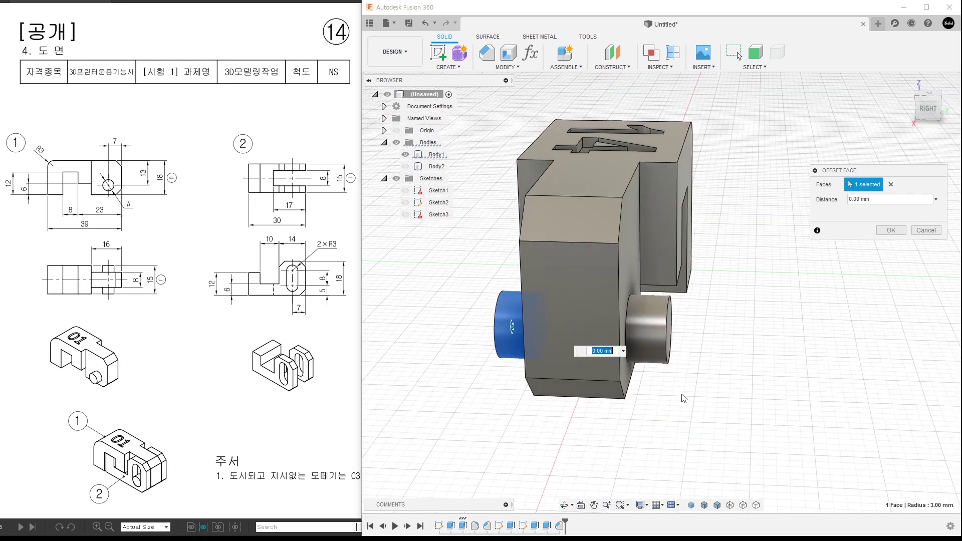
click(648, 347)
Add two side faces, offset all four by -0.5 mm, and show Body2 again
mouse_move(691, 411)
shift+middle_down()
mouse_move(585, 290)
mouse_move(626, 426)
mouse_move(665, 306)
shift+middle_up()
click(584, 300)
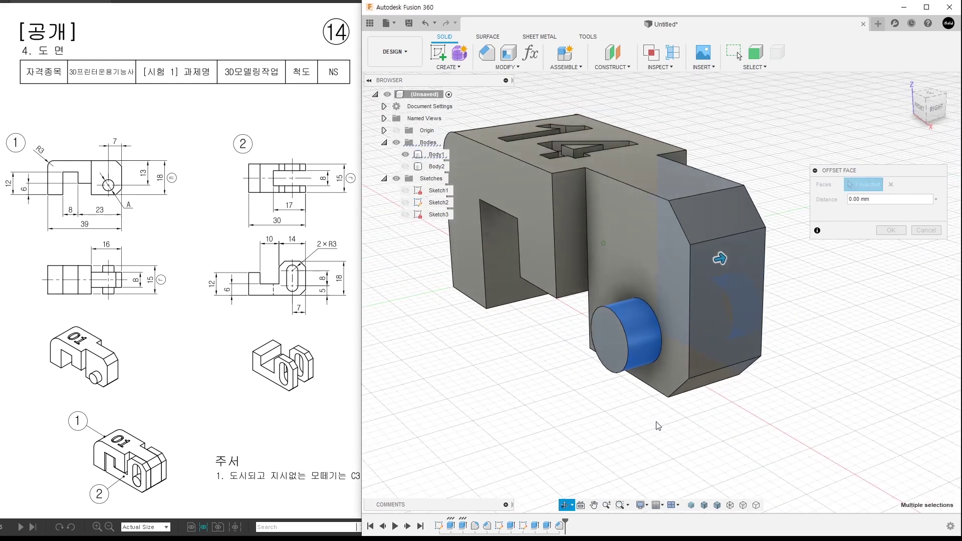
click(665, 305)
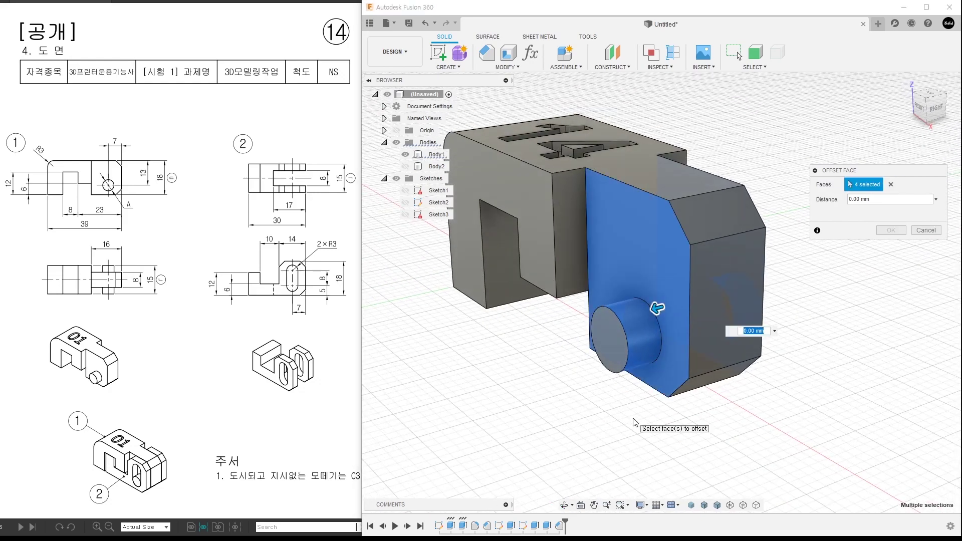
text(-0.5)
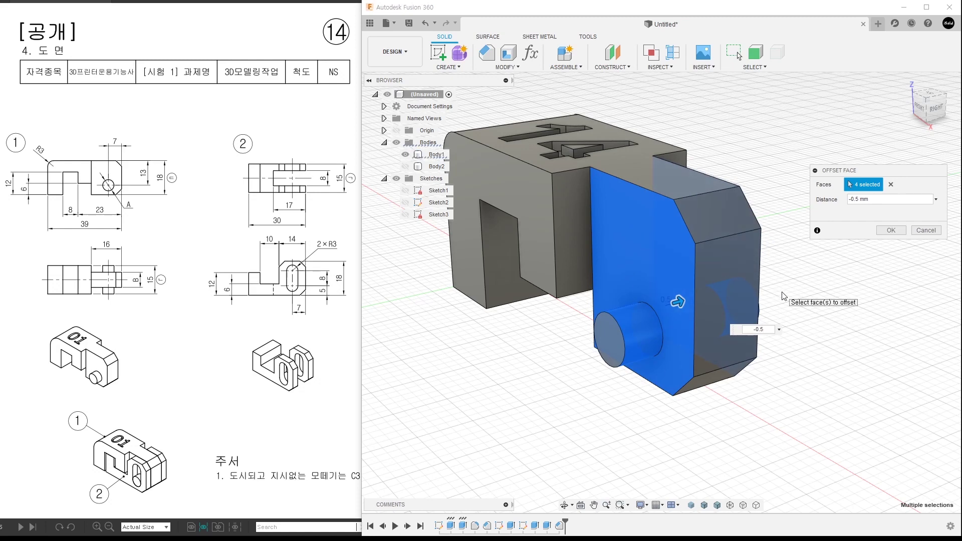
click(882, 232)
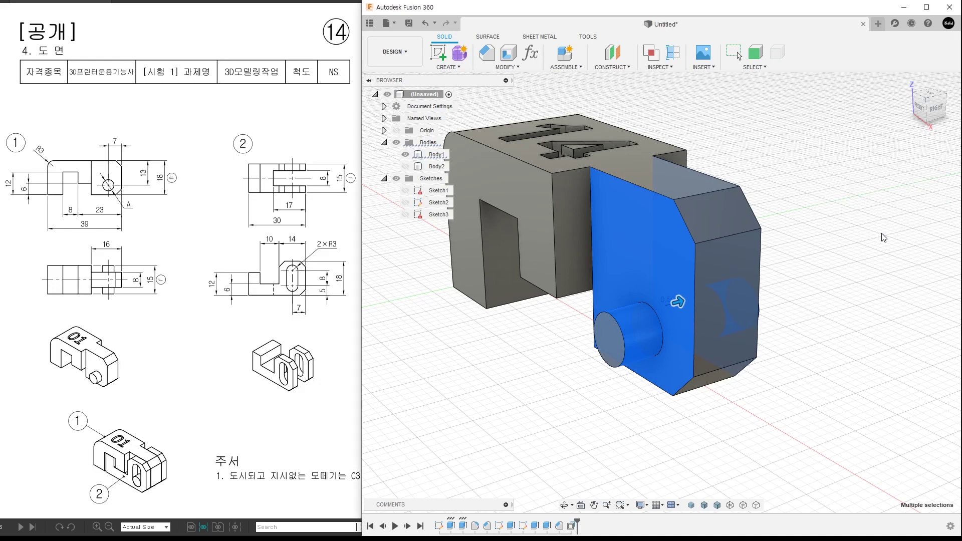
click(404, 166)
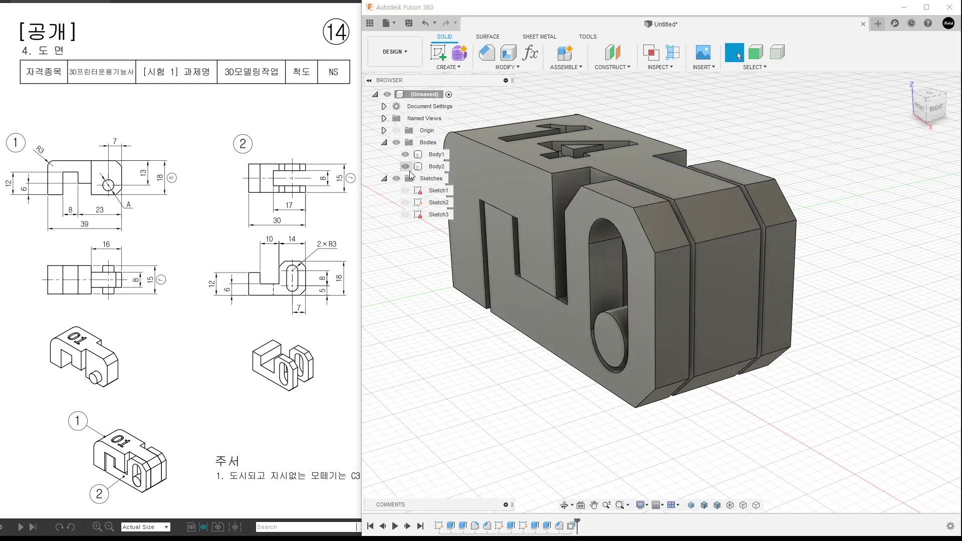
mouse_move(777, 391)
shift+middle_down()
mouse_move(787, 387)
mouse_move(768, 403)
mouse_move(779, 390)
mouse_move(795, 390)
mouse_move(811, 407)
shift+middle_up()
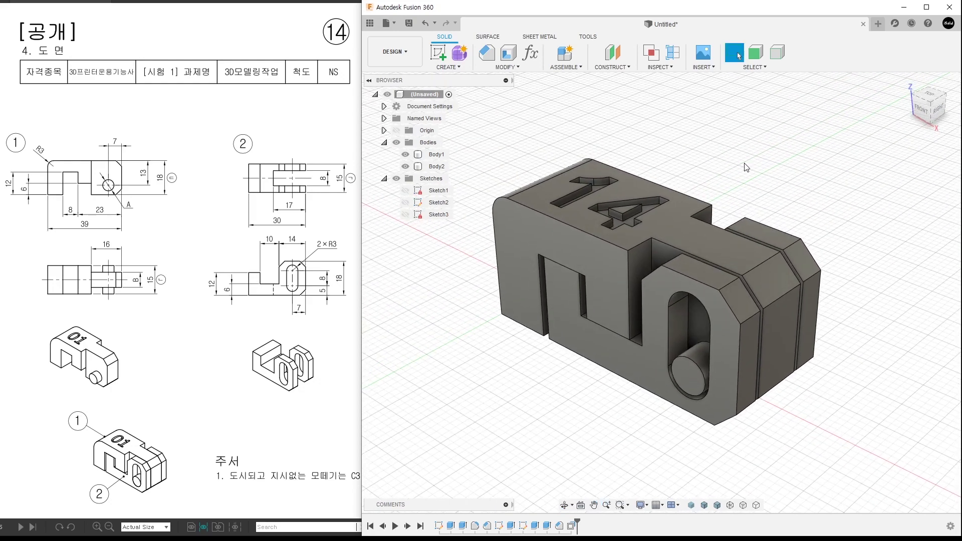
Run a Section Analysis from the top face and lower the plane into the parts
click(671, 70)
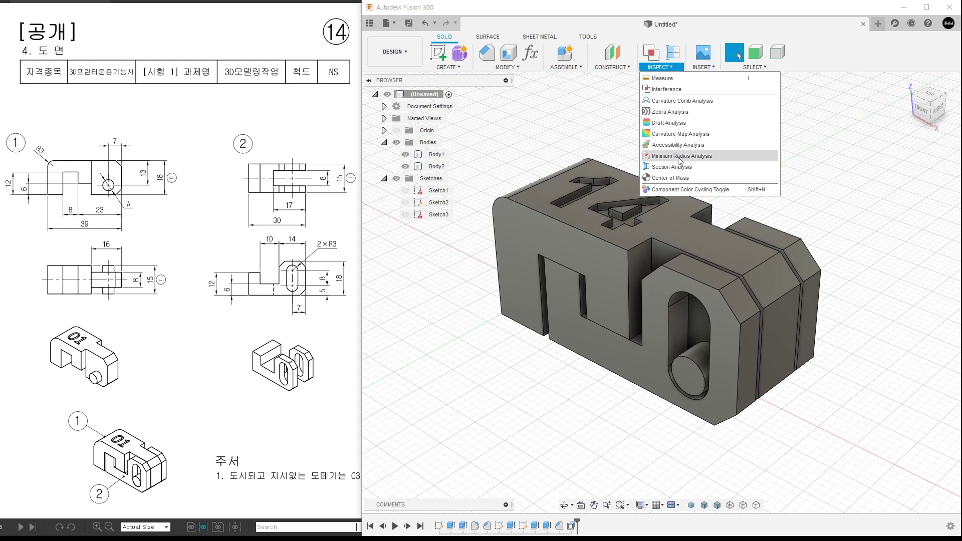
click(700, 167)
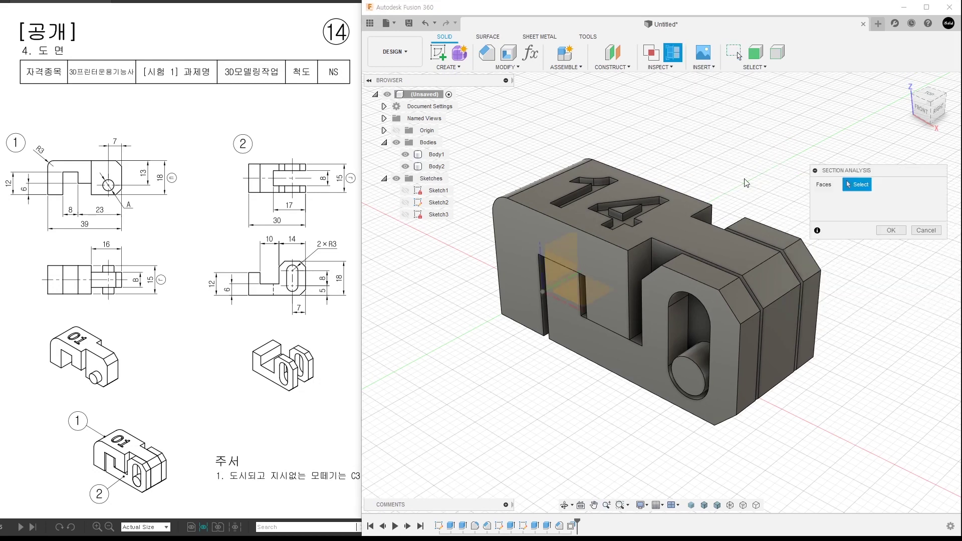
shift+middle_drag(696, 210, 695, 272)
click(691, 272)
drag(685, 258, 689, 325)
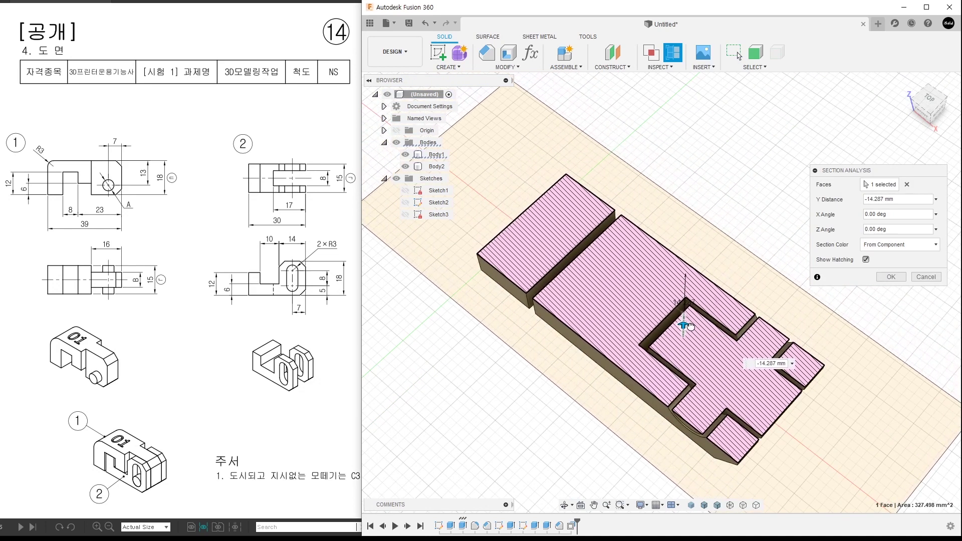
drag(690, 327, 684, 323)
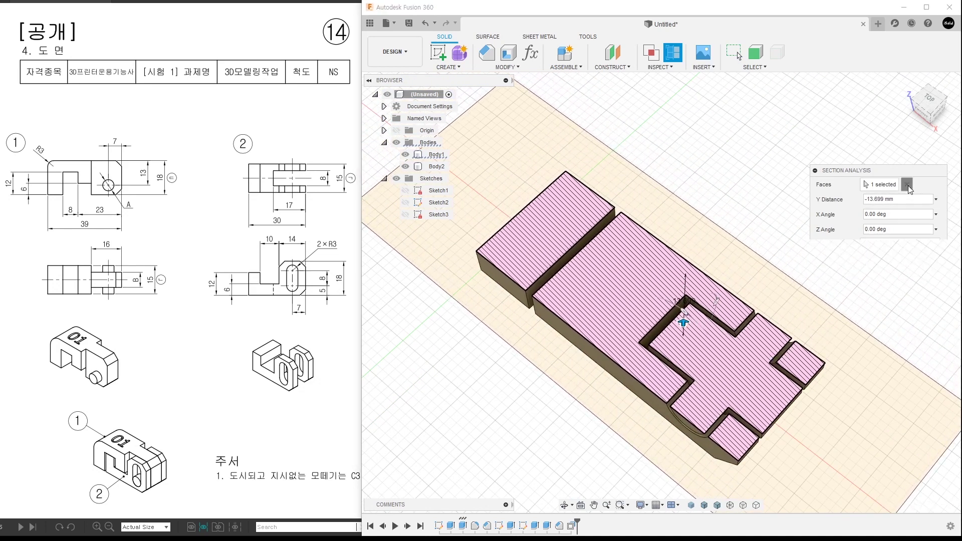
click(906, 184)
Cut a section from the front face and move it through both parts
shift+middle_drag(702, 300, 675, 356)
click(670, 377)
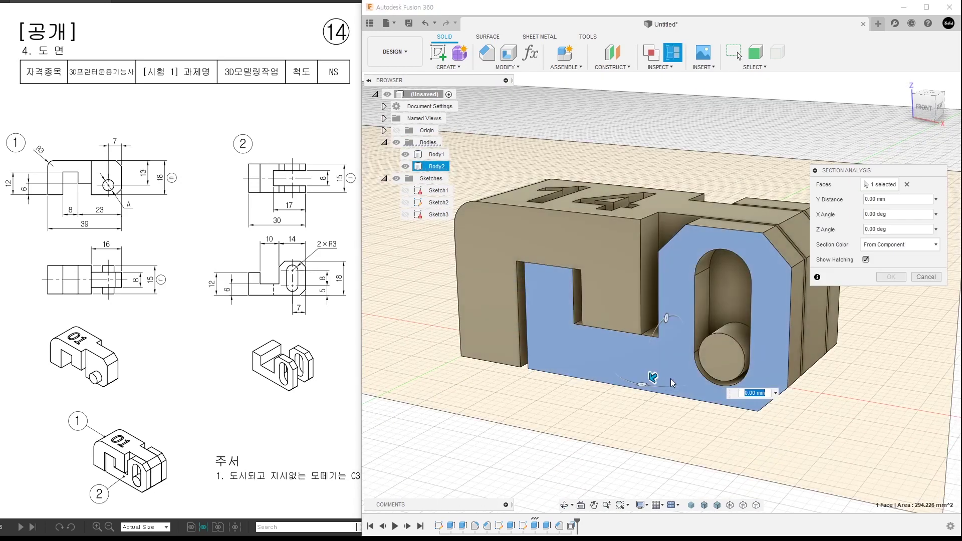
drag(657, 380, 664, 370)
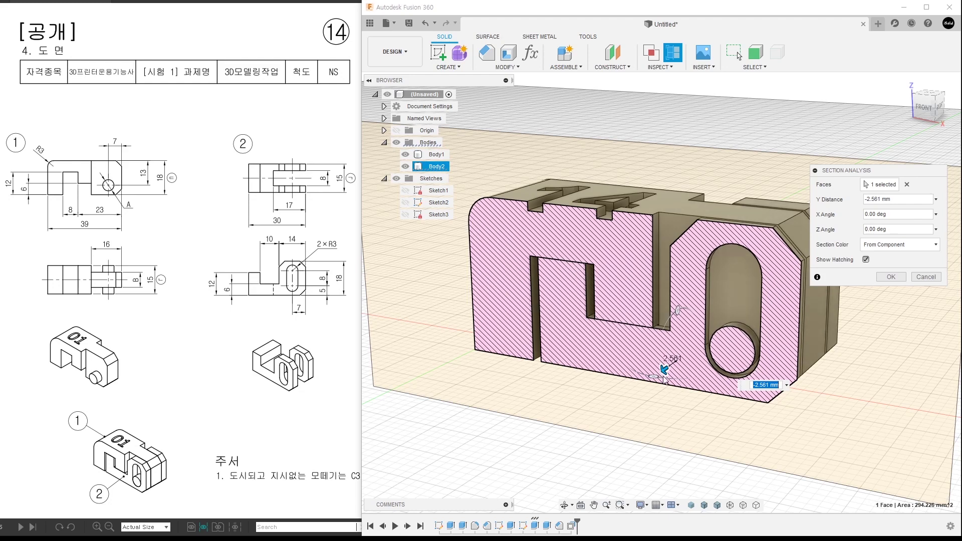
drag(664, 371, 695, 346)
drag(701, 342, 678, 337)
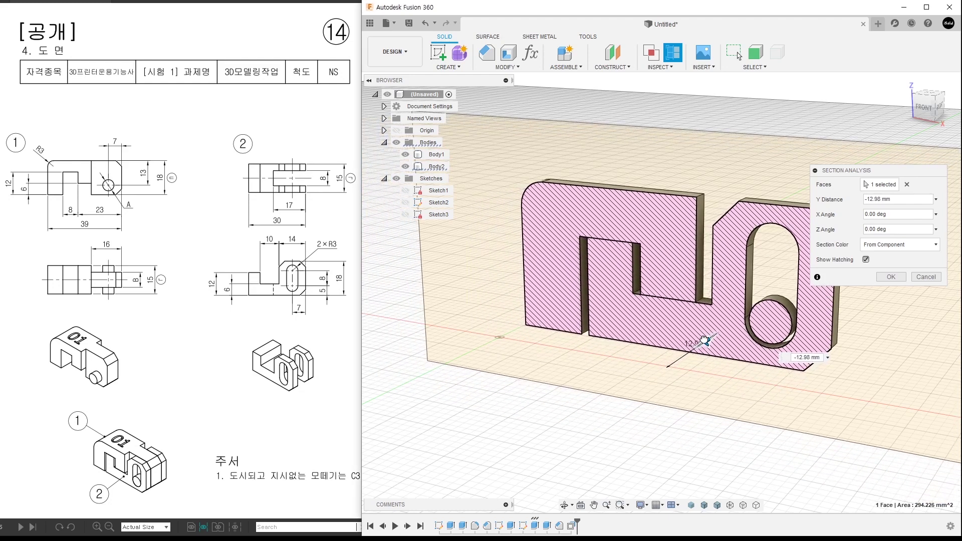
click(906, 184)
Section from a side face about 5.9 mm in, then finish the section analysis
shift+middle_drag(882, 350, 731, 391)
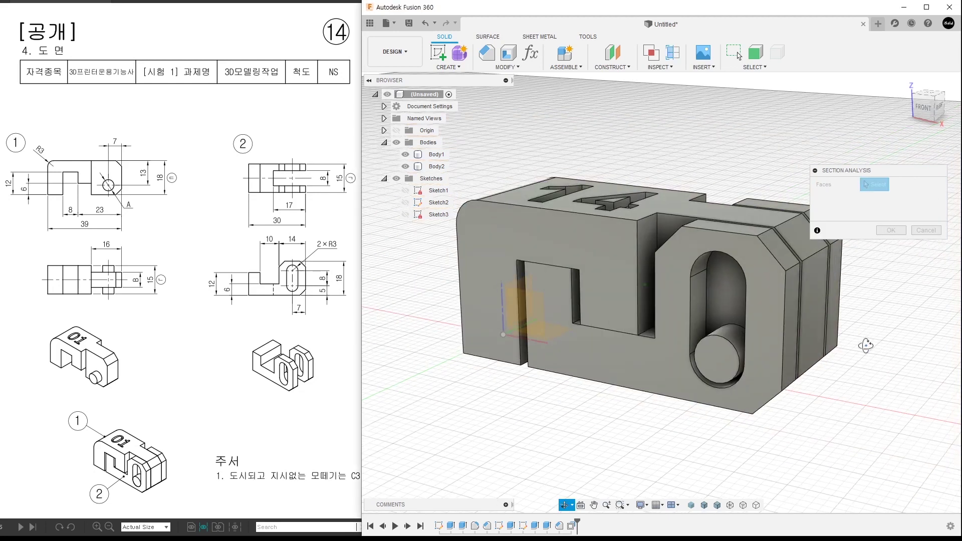
click(751, 402)
mouse_move(751, 402)
mouse_down()
mouse_move(706, 368)
mouse_move(626, 251)
mouse_move(649, 288)
mouse_move(659, 283)
mouse_up()
click(925, 277)
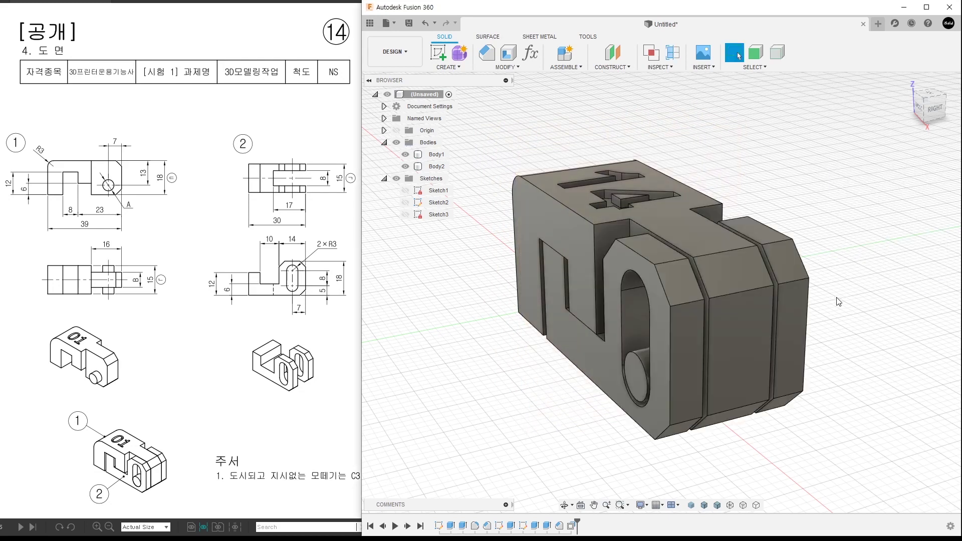
Turn Body1 and Body2 into separate components with Create Components from Bodies
shift+middle_drag(726, 321, 756, 347)
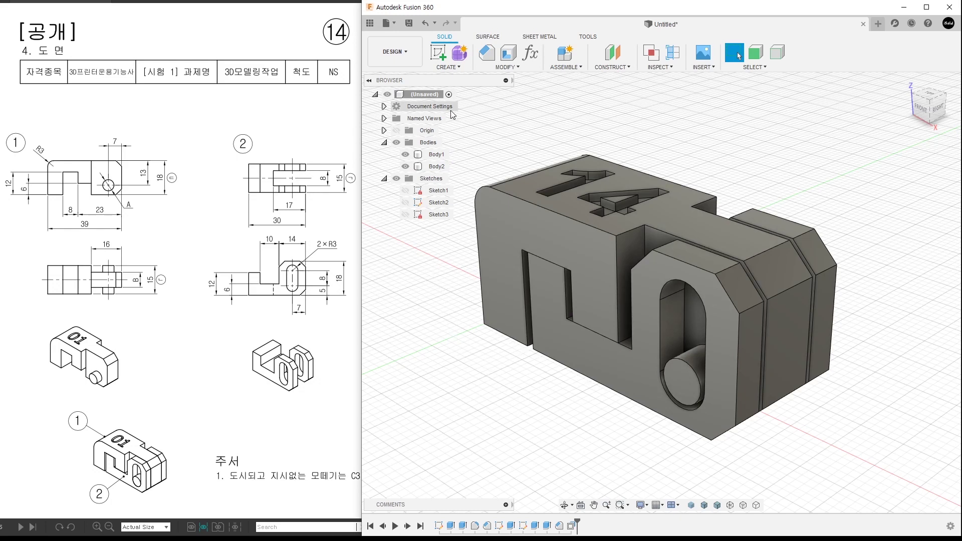
click(440, 155)
ctrl+click(436, 166)
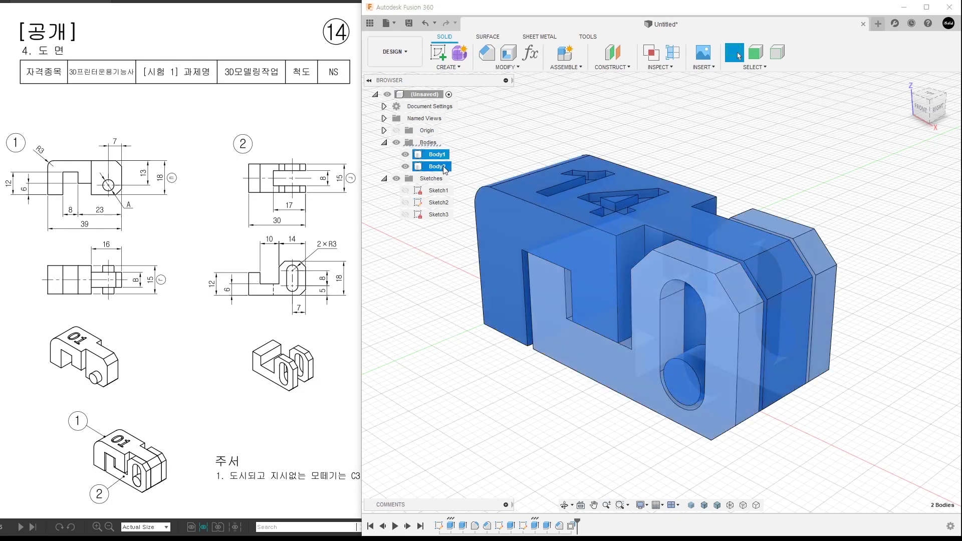
right_click(444, 169)
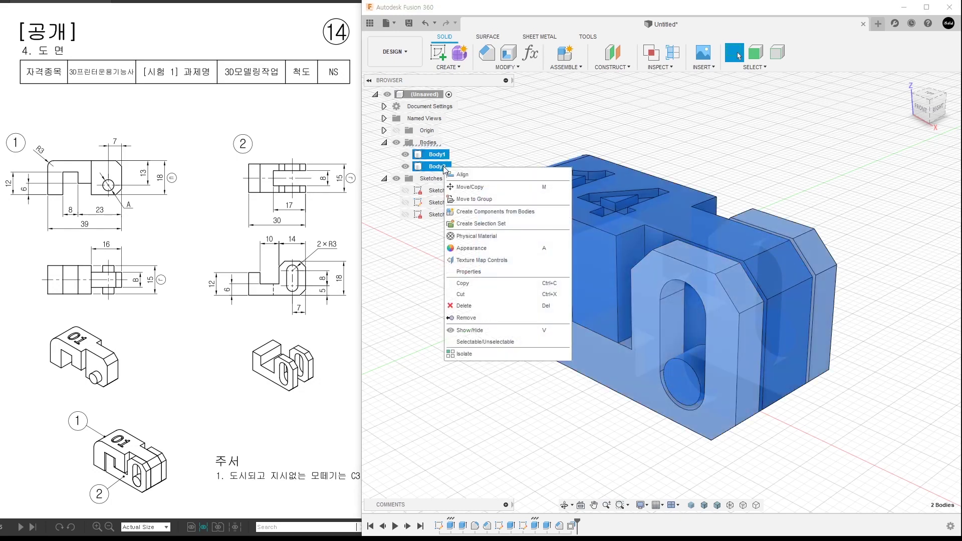
click(500, 212)
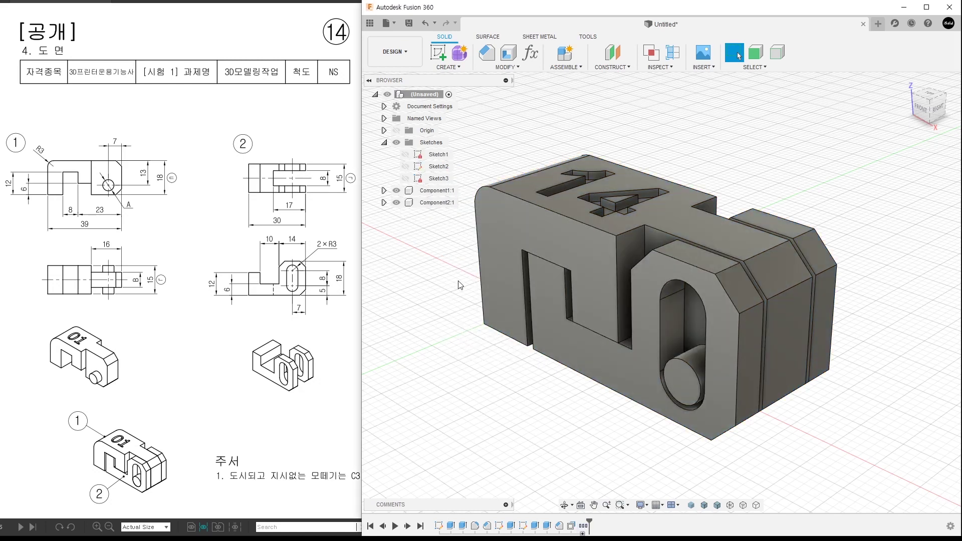
Highlight Component1:1 and Component2:1 in turn to check which part each is
click(437, 191)
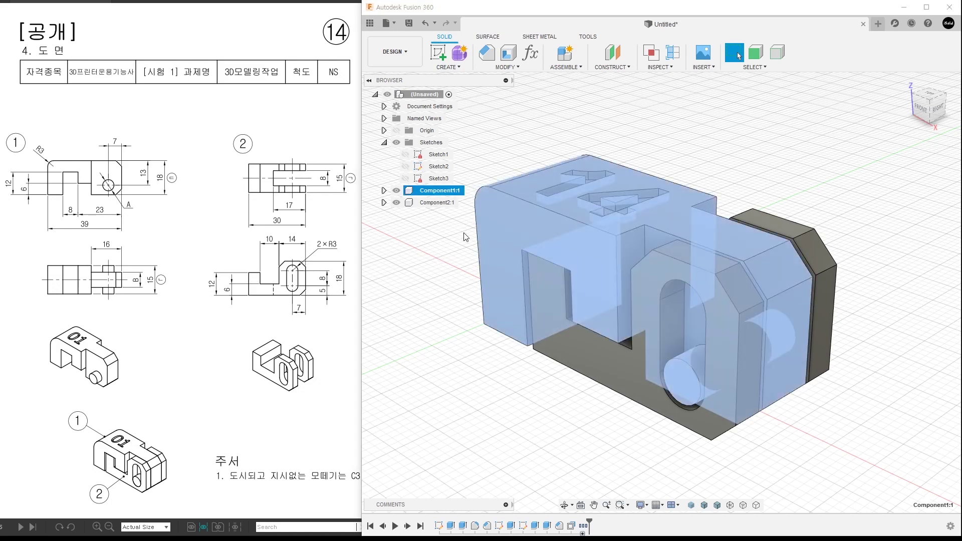
click(468, 216)
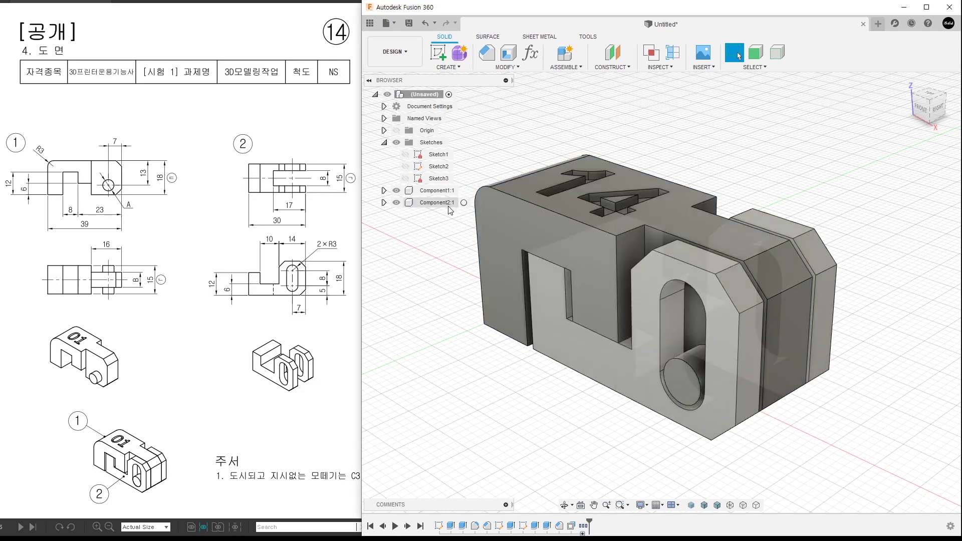
click(436, 202)
click(563, 412)
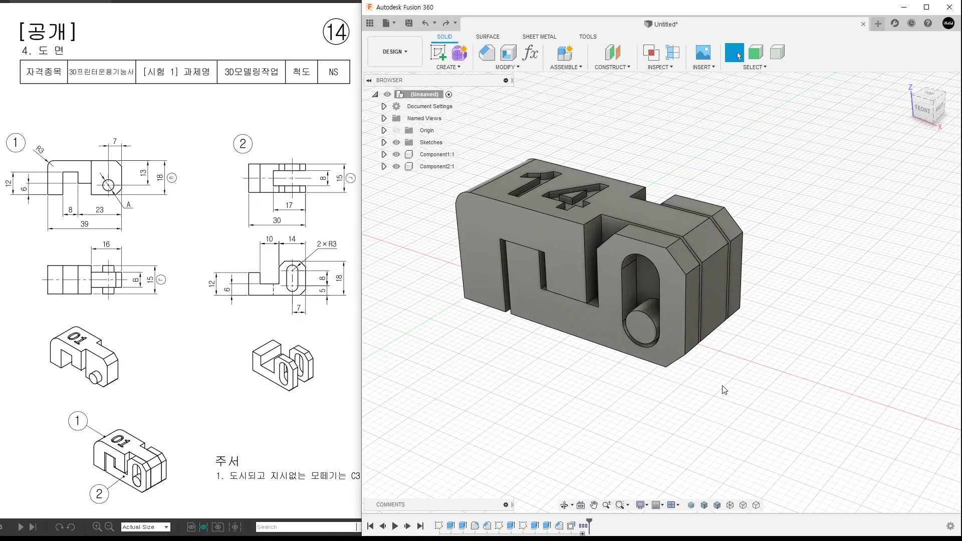
Rotate Body1 -180 degrees around the pin cylinder's axis with Move/Copy
key(m)
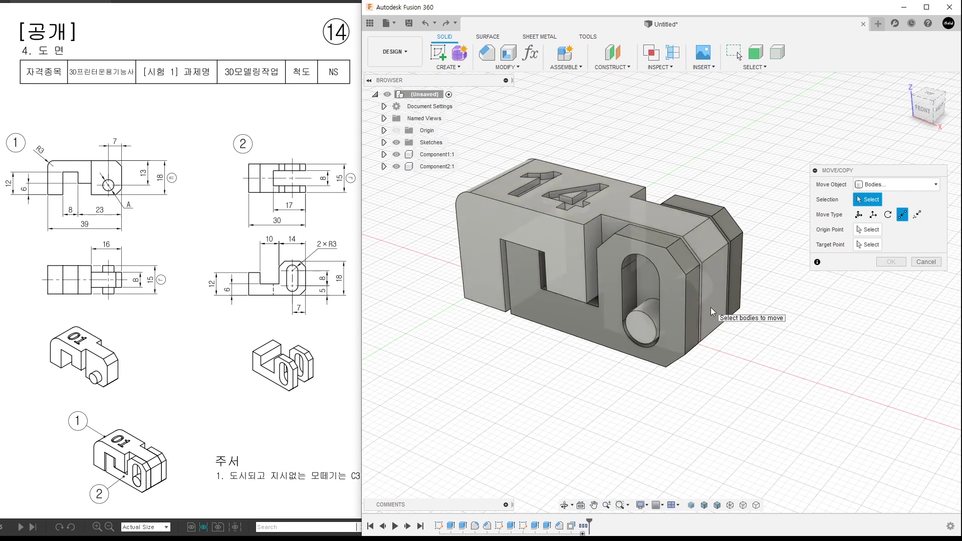
click(716, 314)
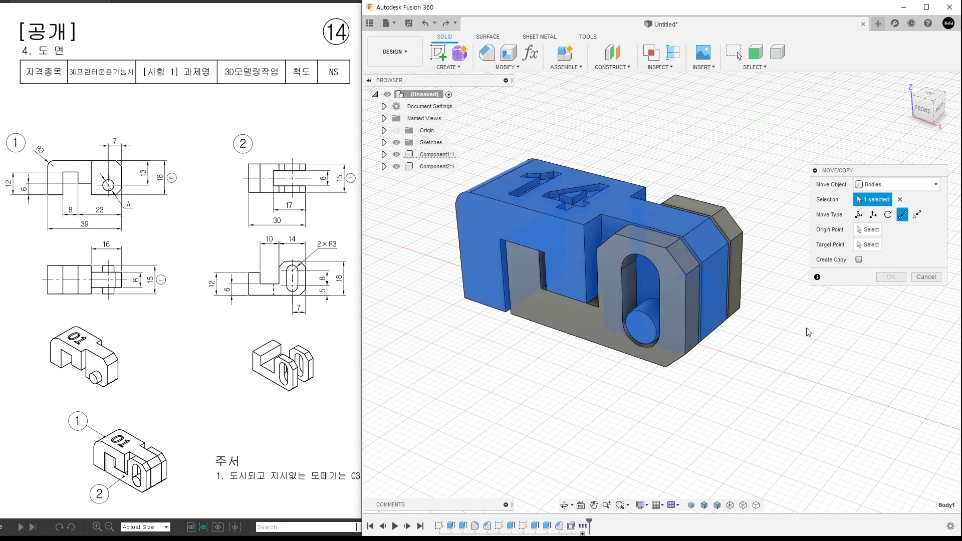
click(888, 215)
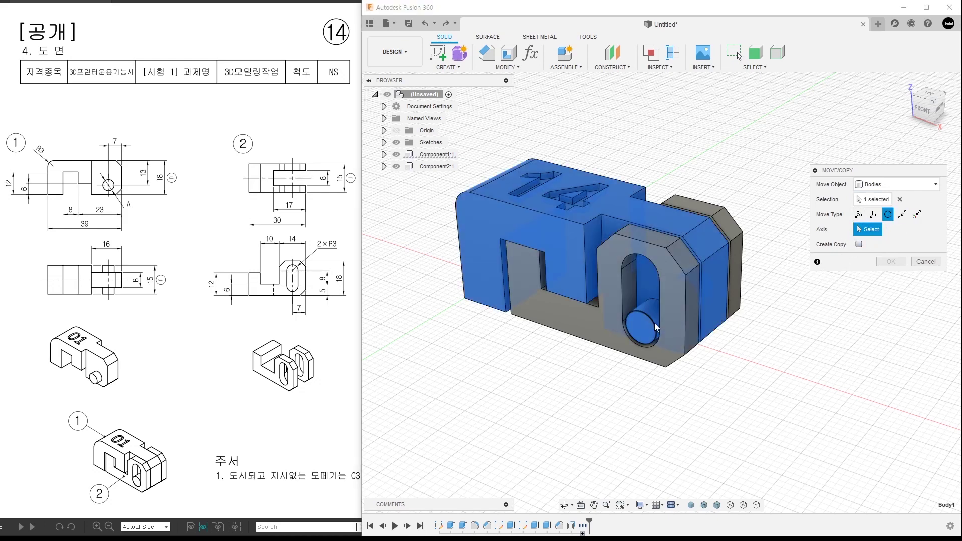
click(659, 309)
drag(640, 281, 643, 376)
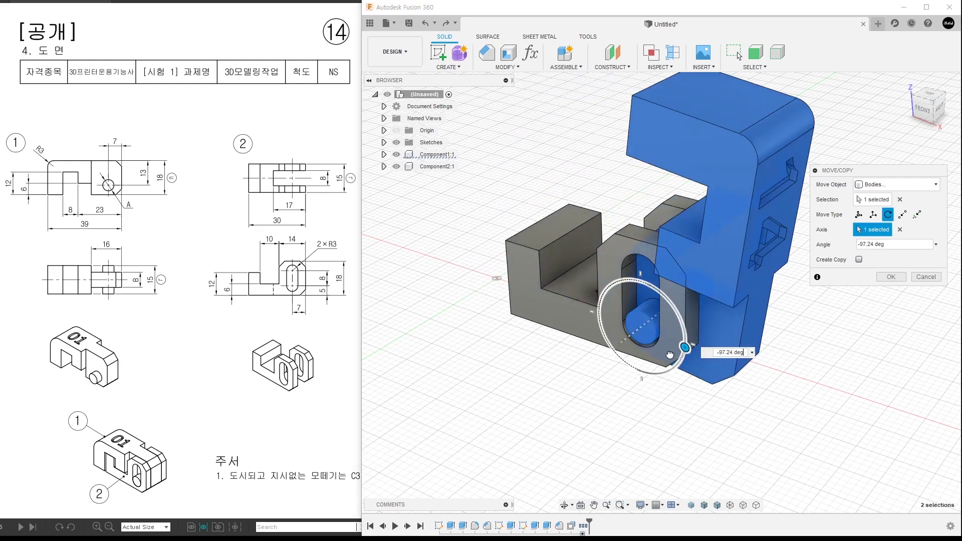
text(-180)
click(922, 108)
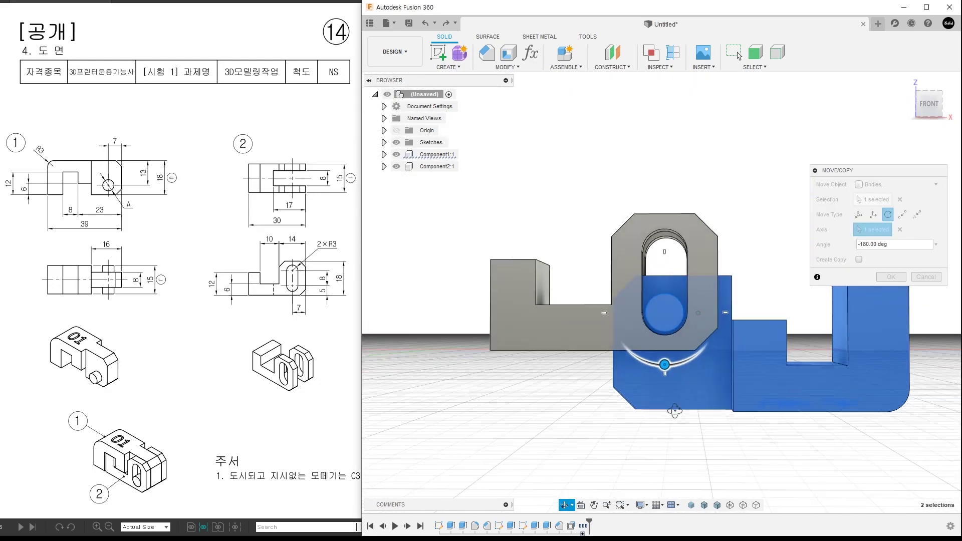
shift+middle_drag(660, 415, 676, 212)
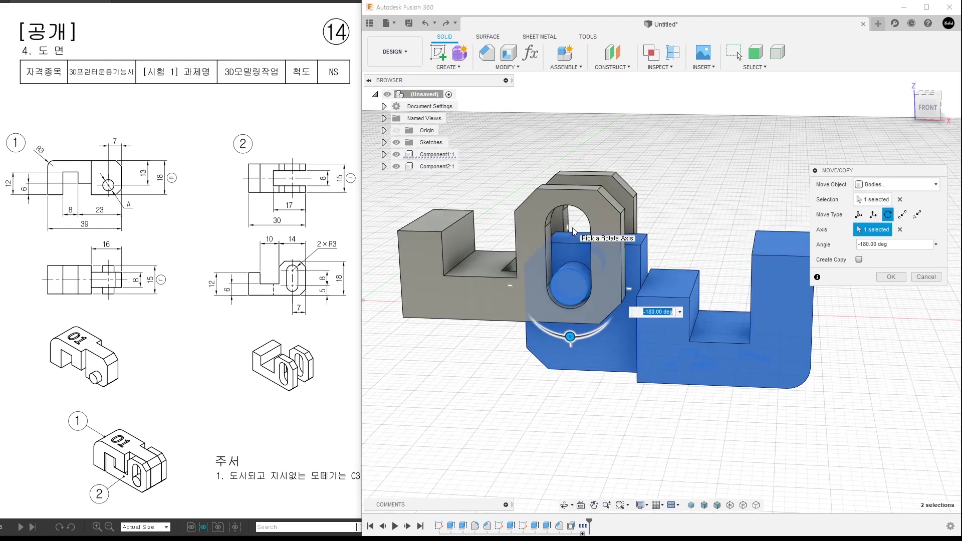
Translate Body1 8 mm along Z and confirm the move
click(874, 215)
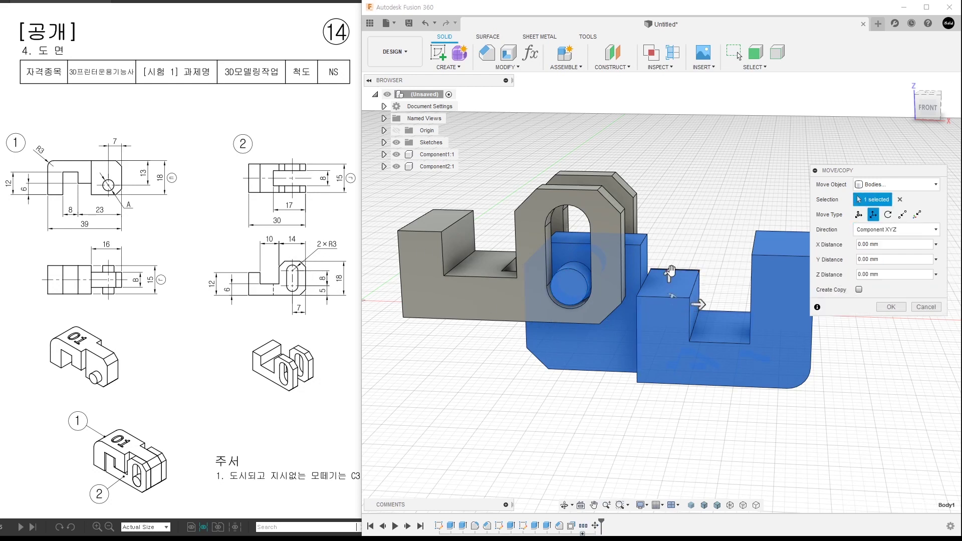
click(672, 274)
text(8)
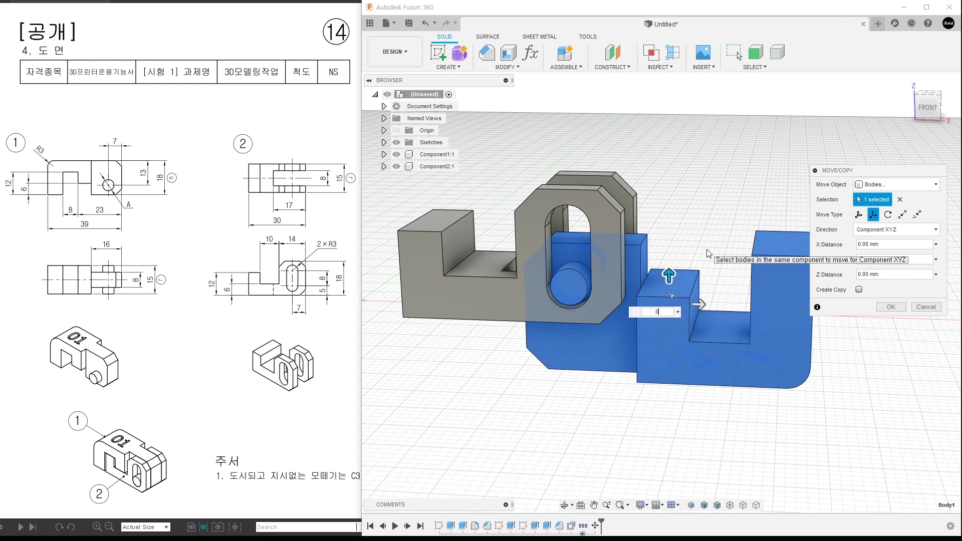
click(927, 106)
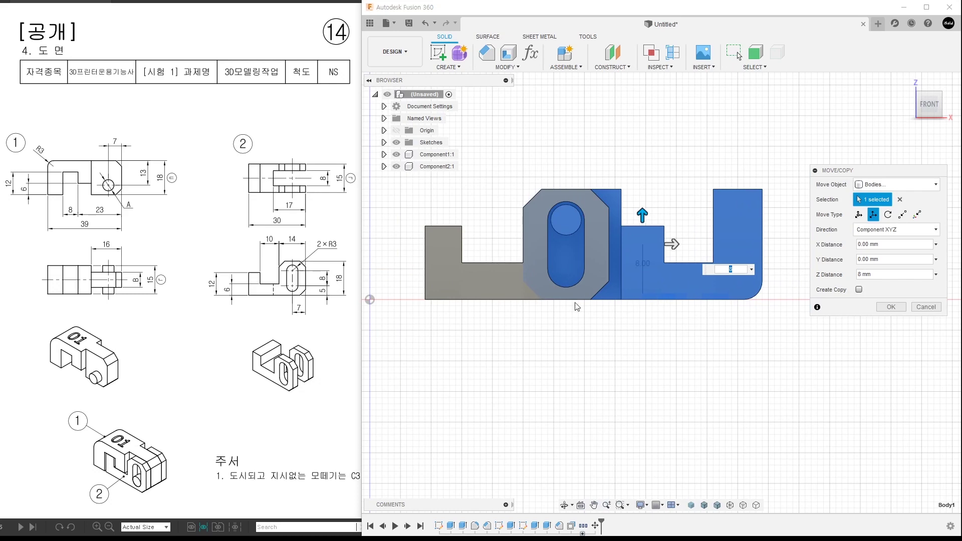
shift+middle_drag(712, 341, 706, 401)
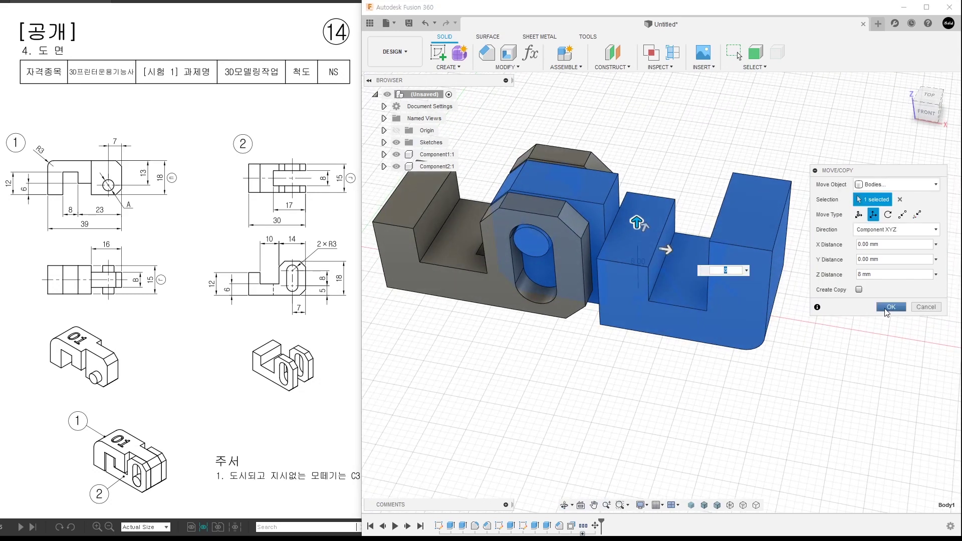
click(891, 306)
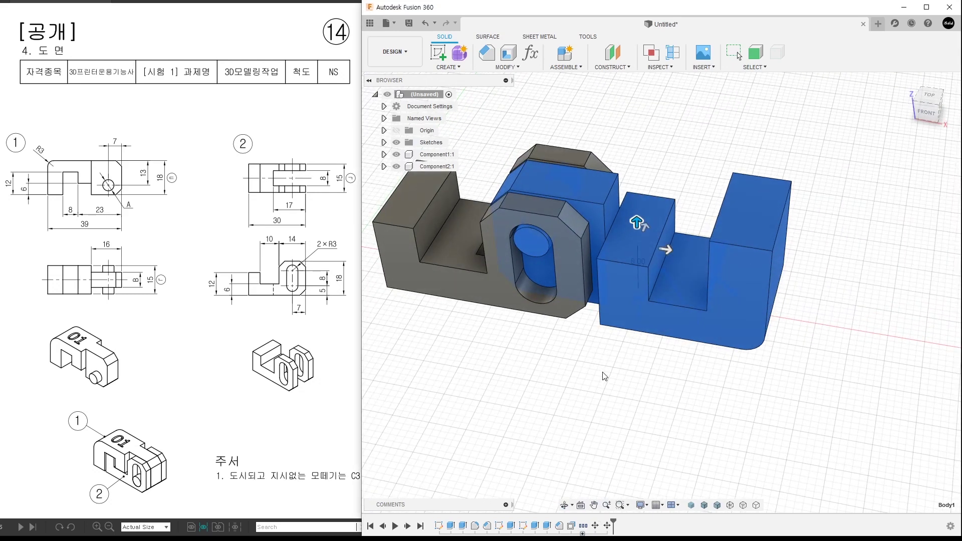
key(Escape)
mouse_move(603, 375)
middle_down()
mouse_move(672, 393)
mouse_move(701, 385)
mouse_move(663, 365)
mouse_move(665, 332)
middle_up()
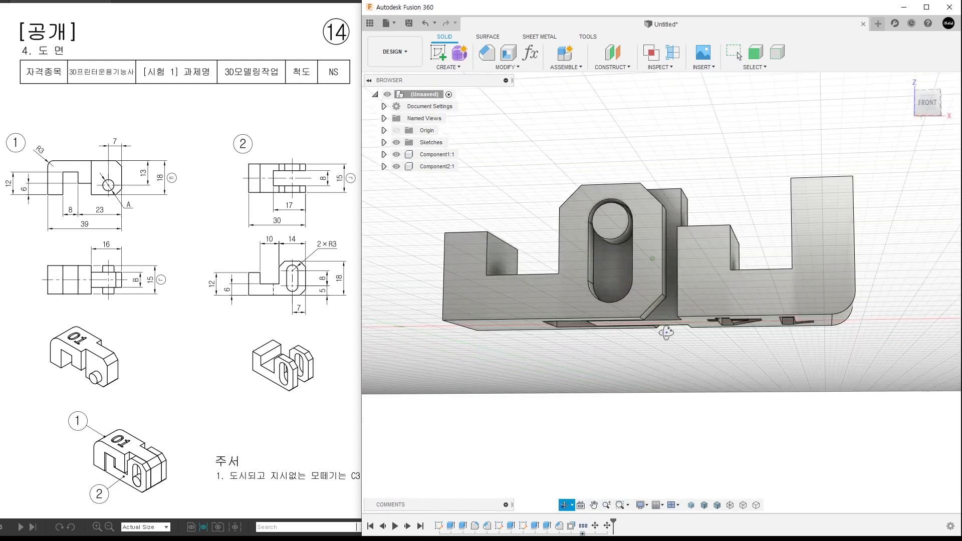
scroll(644, 295, up, 1)
scroll(648, 341, up, 1)
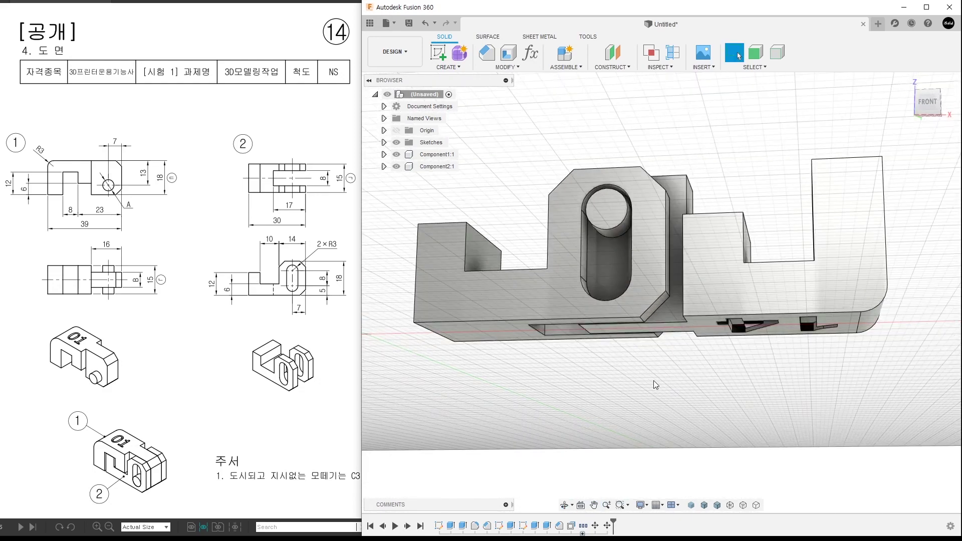
shift+middle_drag(655, 384, 653, 368)
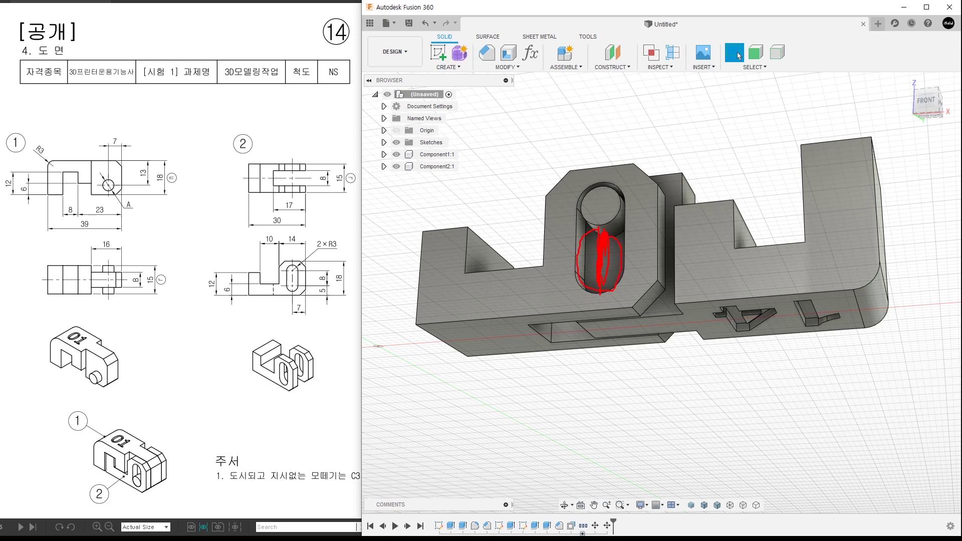
key(Escape)
mouse_move(678, 387)
shift+middle_down()
mouse_move(615, 383)
mouse_move(634, 402)
shift+middle_up()
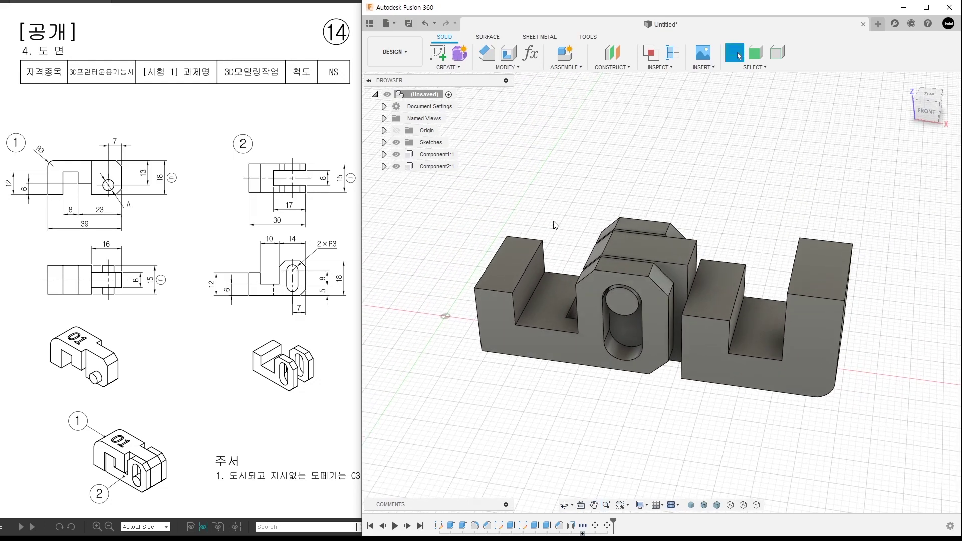
right_click(433, 97)
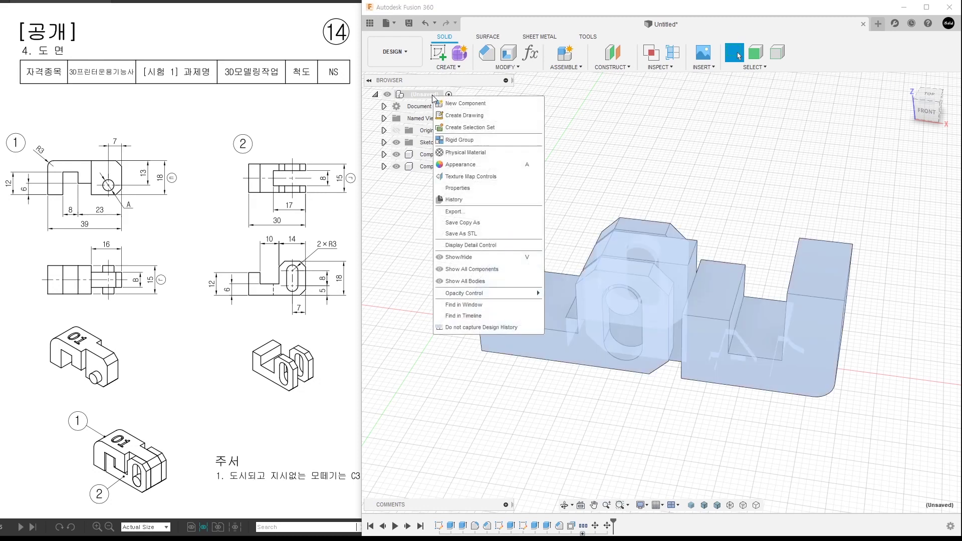
Export the whole design as one Binary STL file at Medium refinement
click(489, 233)
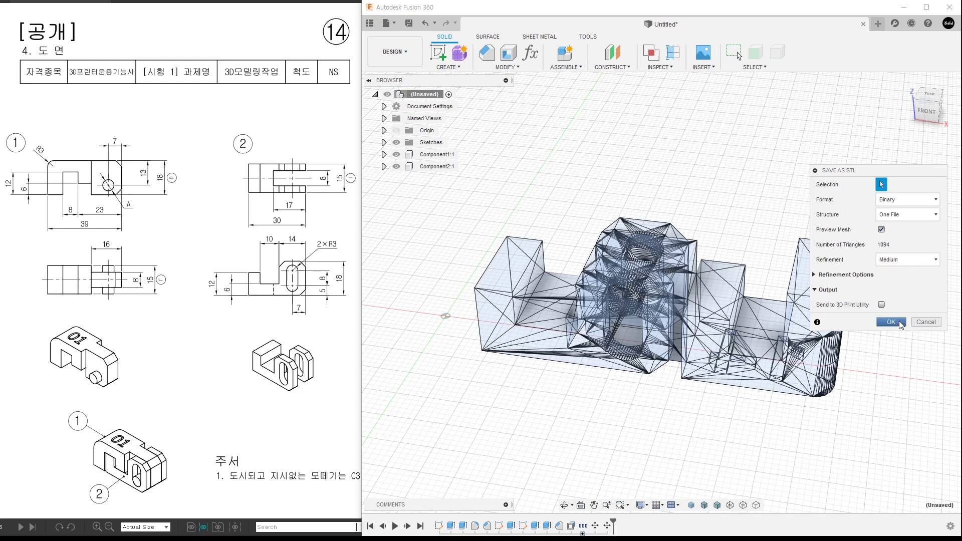
click(900, 324)
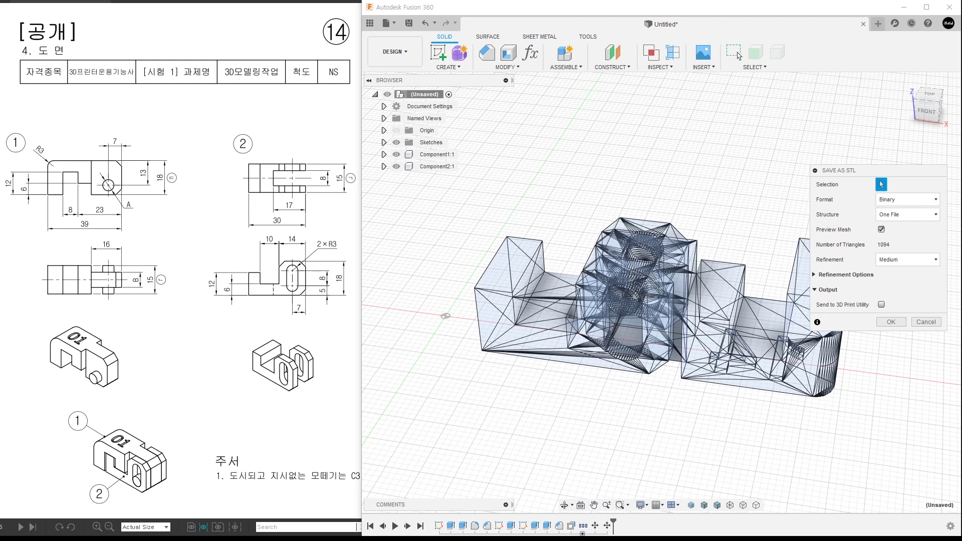